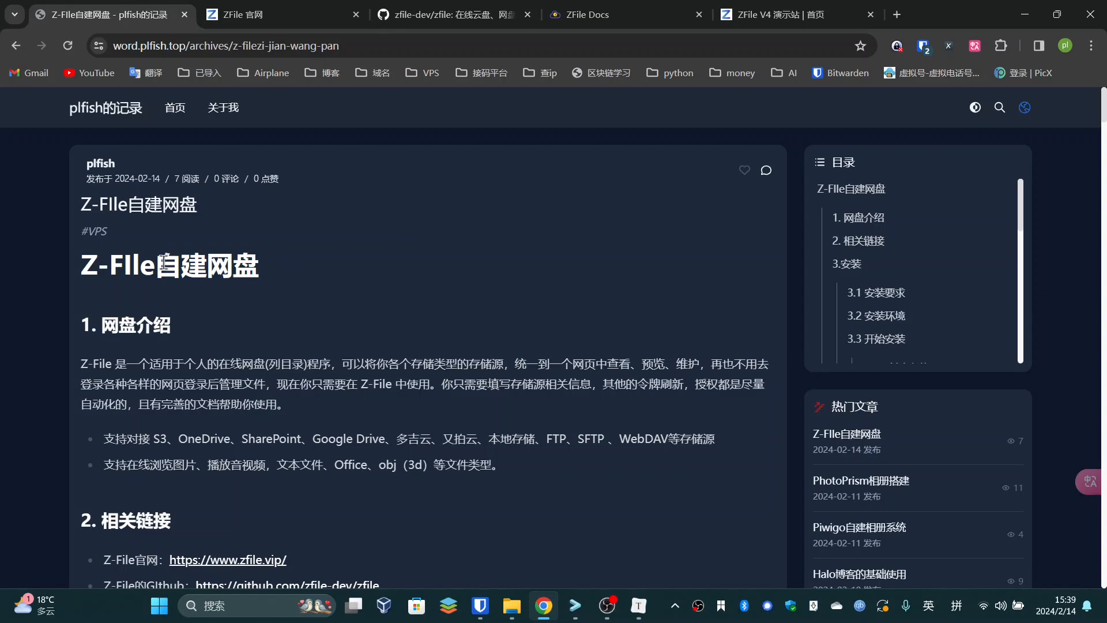
# Read the Z-FIle自建网盘 article's title and main heading, highlighting Z-FIle
pyautogui.click(285, 280)
pyautogui.scroll(-1, 295, 265)
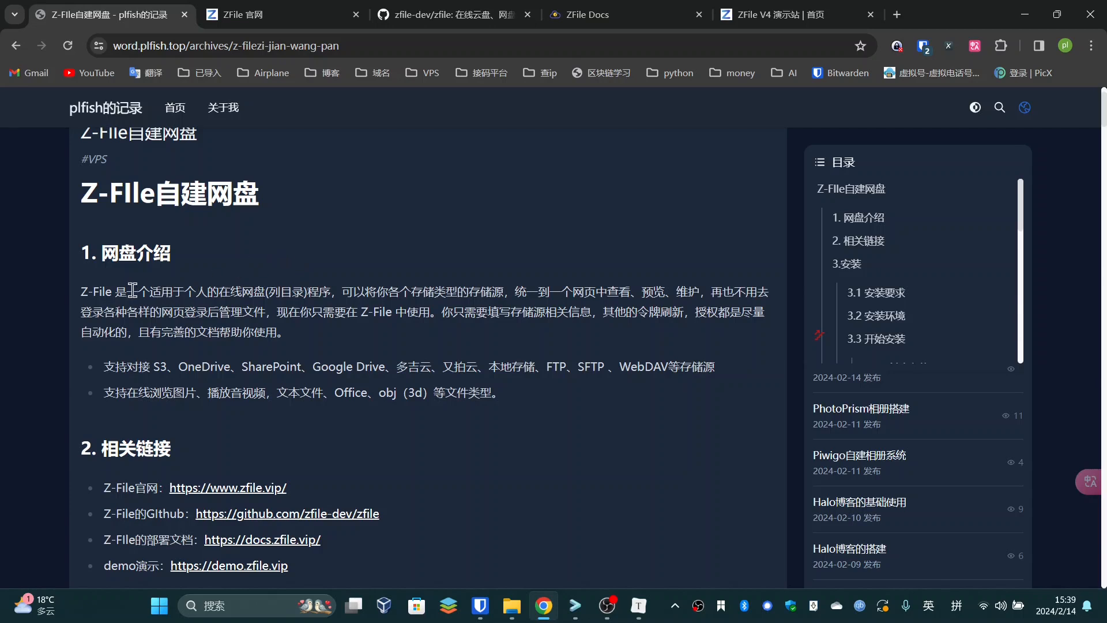
pyautogui.moveTo(82, 198); pyautogui.dragTo(237, 199)
pyautogui.click(167, 199)
pyautogui.click(239, 199)
pyautogui.moveTo(156, 194); pyautogui.dragTo(83, 194)
pyautogui.click(136, 195)
# Read the introduction and supported storage list, then bring up the ZFile Docs site
pyautogui.moveTo(182, 285); pyautogui.dragTo(286, 291)
pyautogui.click(277, 289)
pyautogui.moveTo(159, 298); pyautogui.dragTo(315, 295)
pyautogui.click(306, 295)
pyautogui.moveTo(219, 297); pyautogui.dragTo(503, 301)
pyautogui.click(322, 299)
pyautogui.click(505, 303)
pyautogui.moveTo(135, 366); pyautogui.dragTo(693, 369)
pyautogui.click(561, 341)
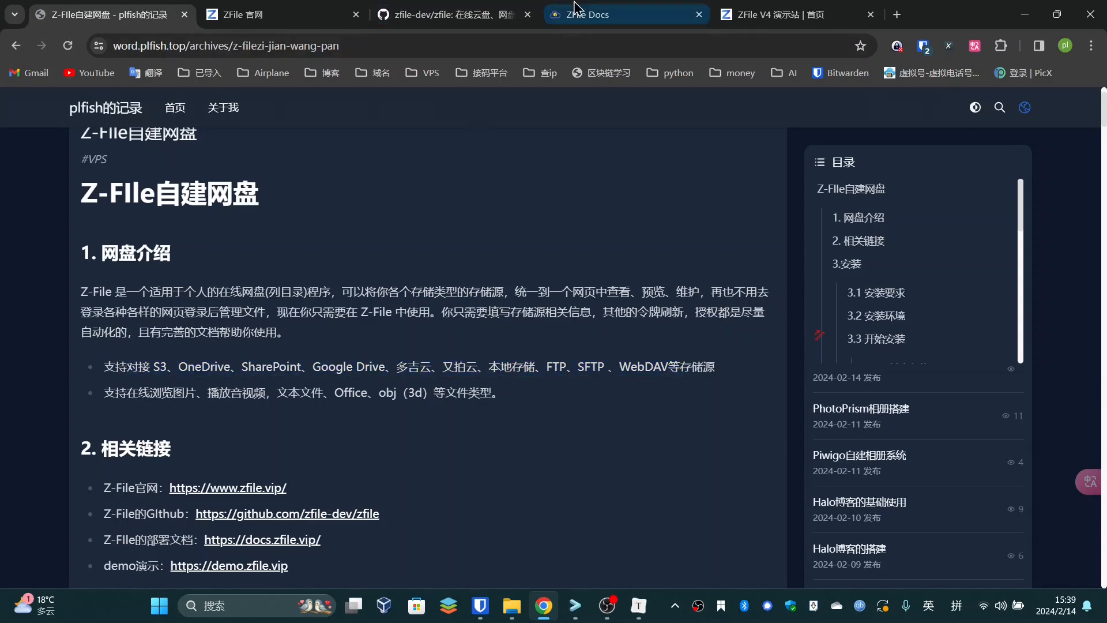
pyautogui.click(575, 13)
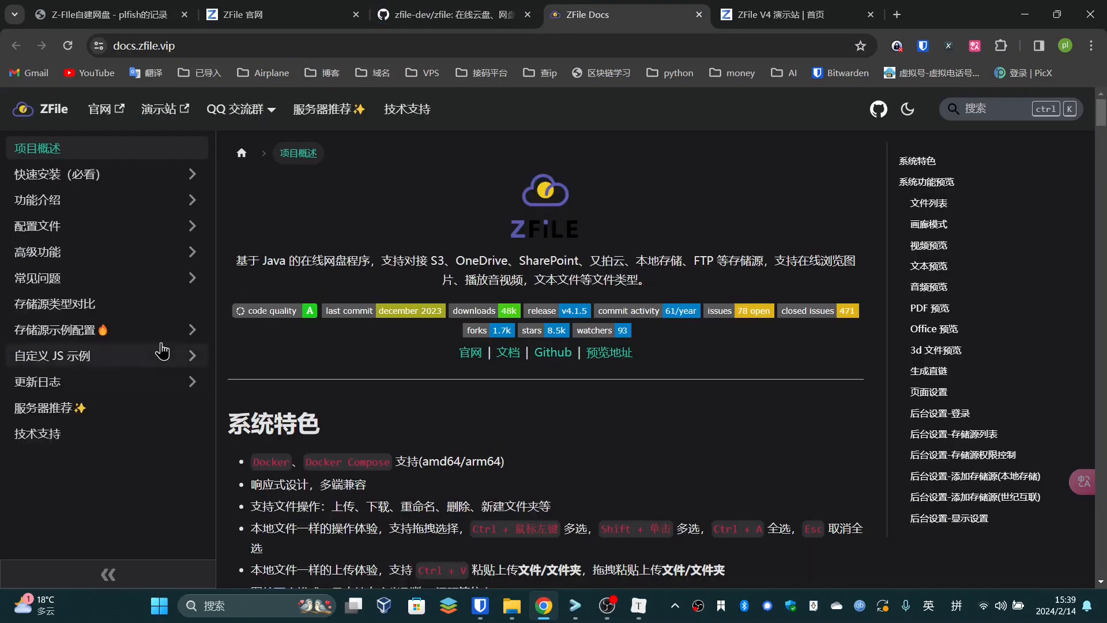
# Open the 存储源类型对比 page and look at the 本地存储 entry
pyautogui.click(101, 316)
pyautogui.scroll(-5, 393, 411)
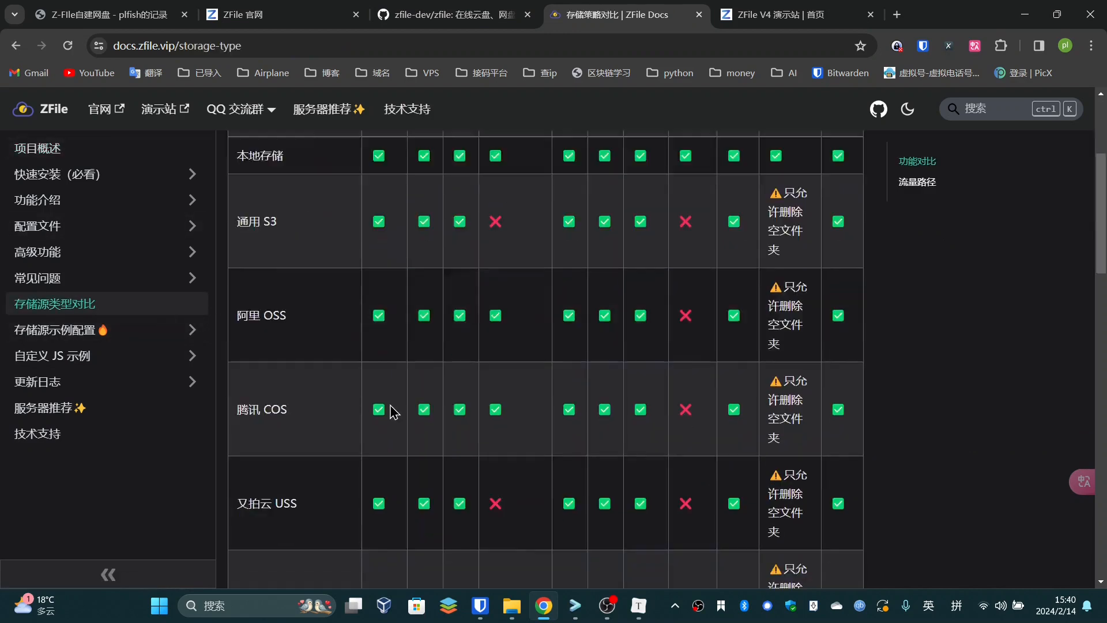
pyautogui.scroll(-12, 391, 411)
pyautogui.scroll(13, 391, 410)
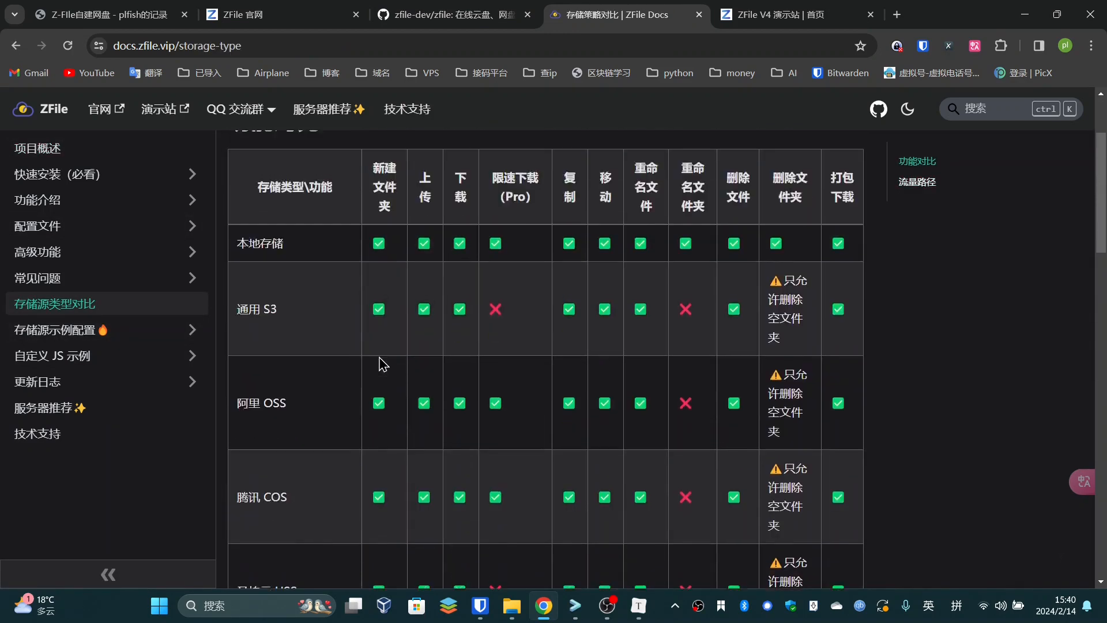
pyautogui.scroll(2, 379, 358)
pyautogui.moveTo(295, 382); pyautogui.dragTo(238, 400)
pyautogui.click(295, 380)
# Review the FTP/SFTP and OneDrive rows, then return to the Z-FIle自建网盘 article
pyautogui.scroll(-2, 297, 381)
pyautogui.scroll(-3, 294, 406)
pyautogui.moveTo(274, 248); pyautogui.dragTo(319, 375)
pyautogui.click(326, 381)
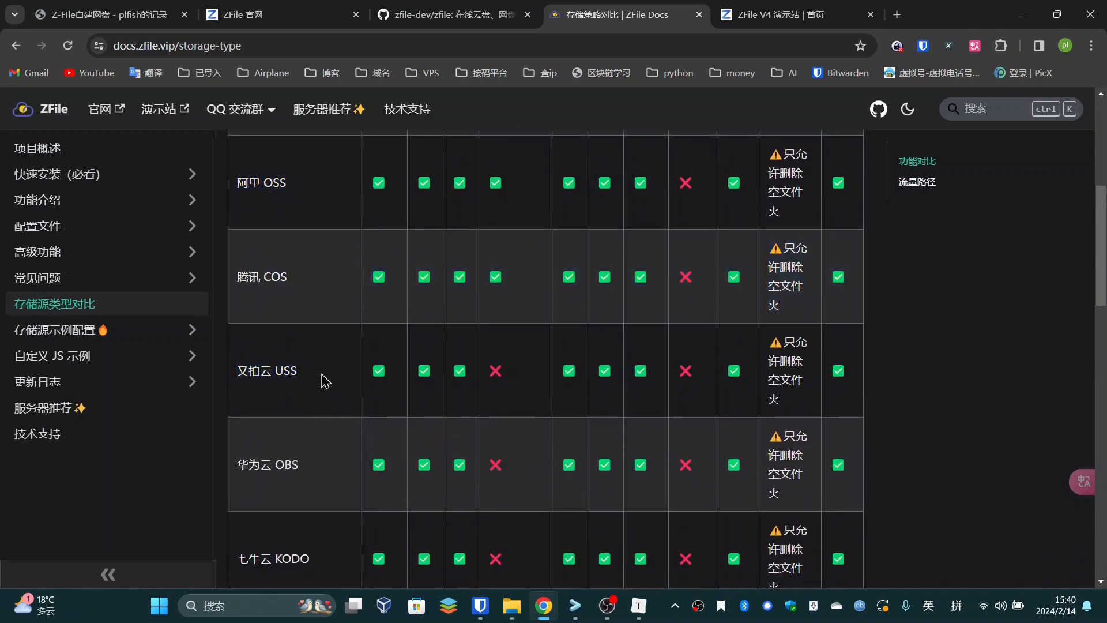
pyautogui.scroll(-5, 327, 386)
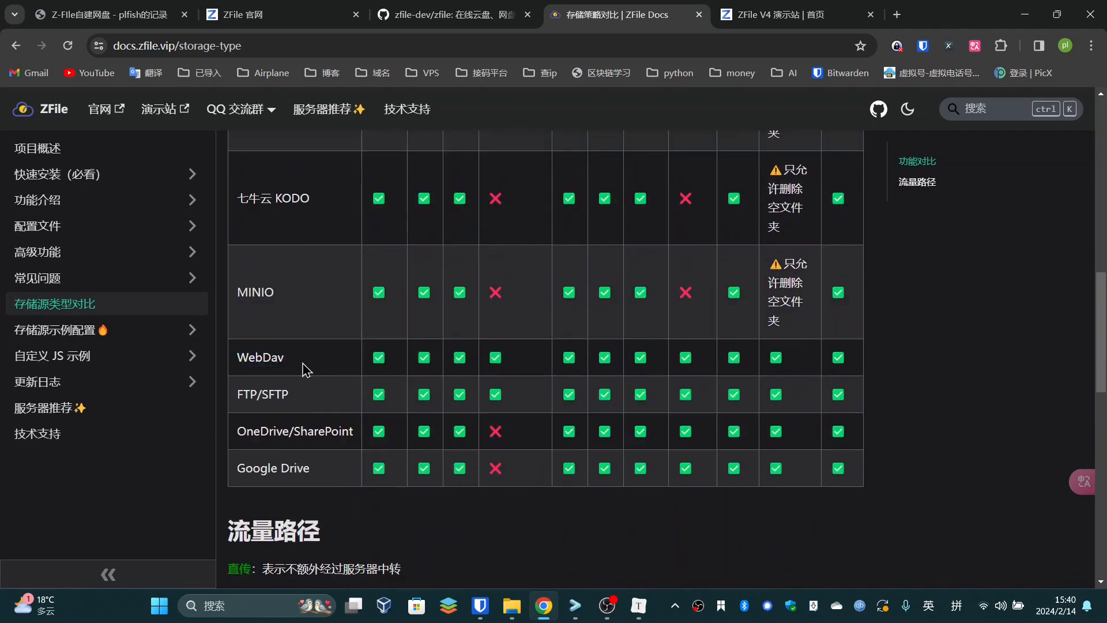
pyautogui.moveTo(287, 398); pyautogui.dragTo(336, 399)
pyautogui.click(284, 394)
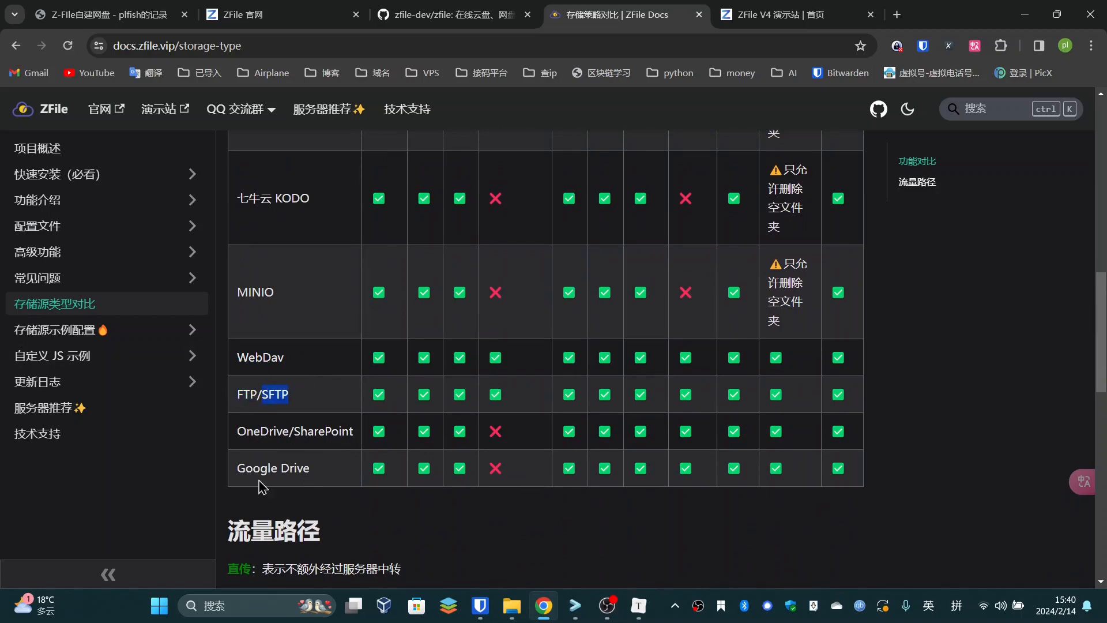
pyautogui.doubleClick(260, 428)
pyautogui.scroll(8, 305, 456)
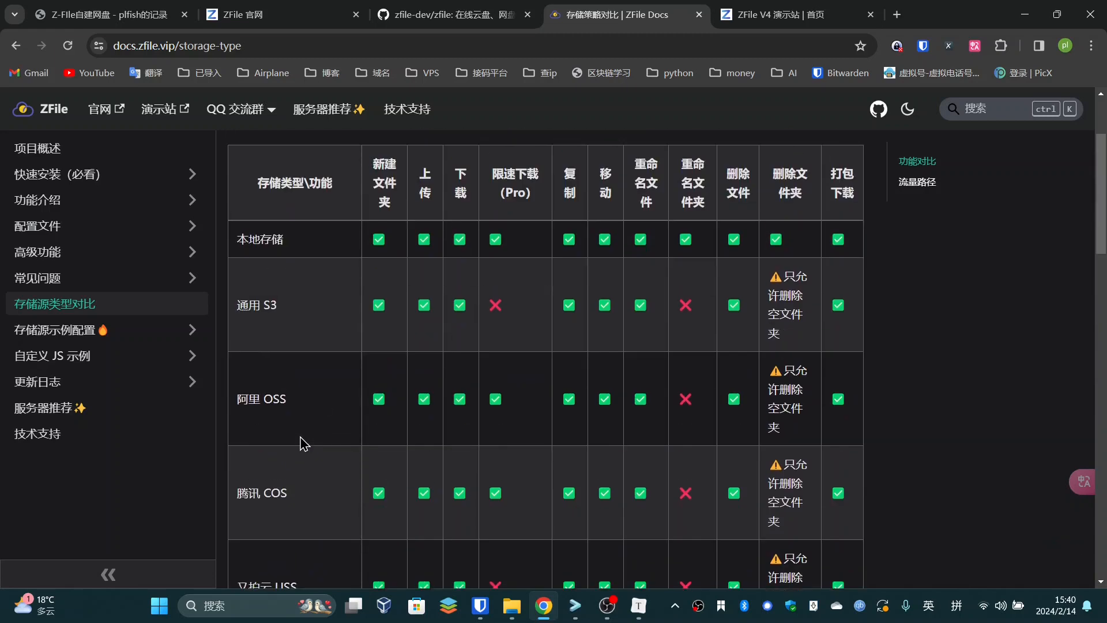
pyautogui.click(147, 12)
pyautogui.scroll(-2, 327, 305)
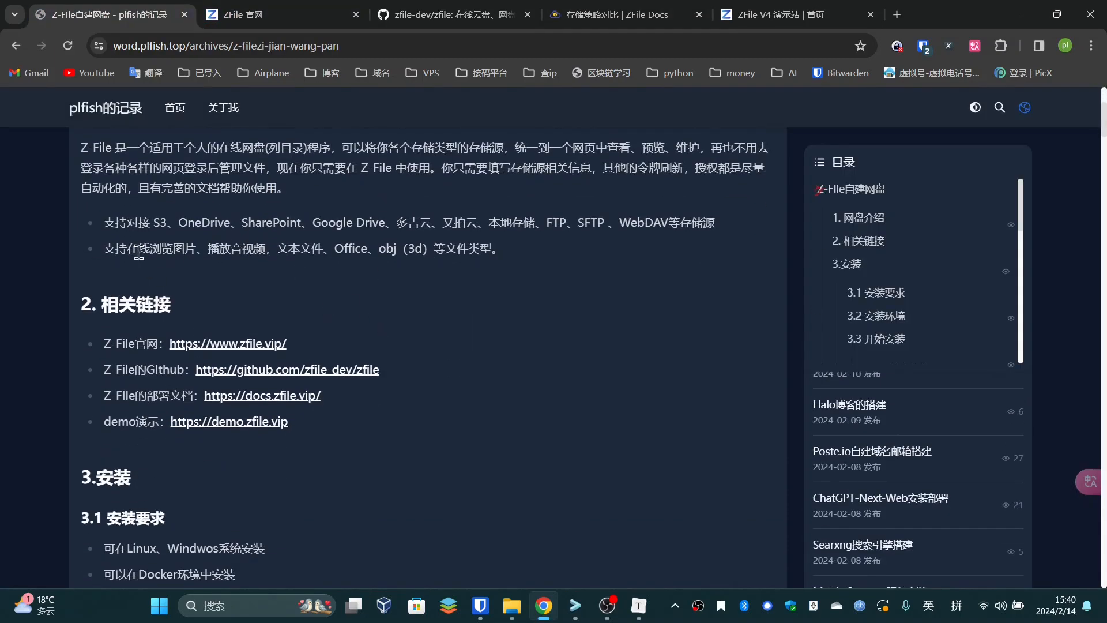
# Glance at the GitHub repository, ZFile 官网 and docs tabs, then return to the blog
pyautogui.moveTo(139, 252); pyautogui.dragTo(390, 268)
pyautogui.click(412, 249)
pyautogui.click(453, 14)
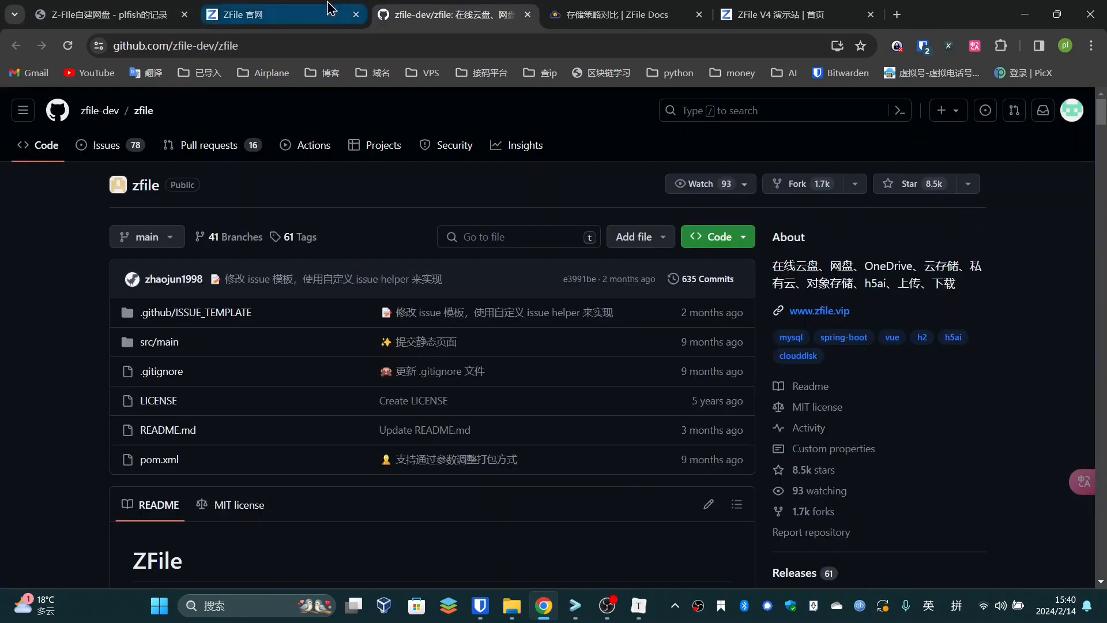
pyautogui.click(277, 14)
pyautogui.click(617, 15)
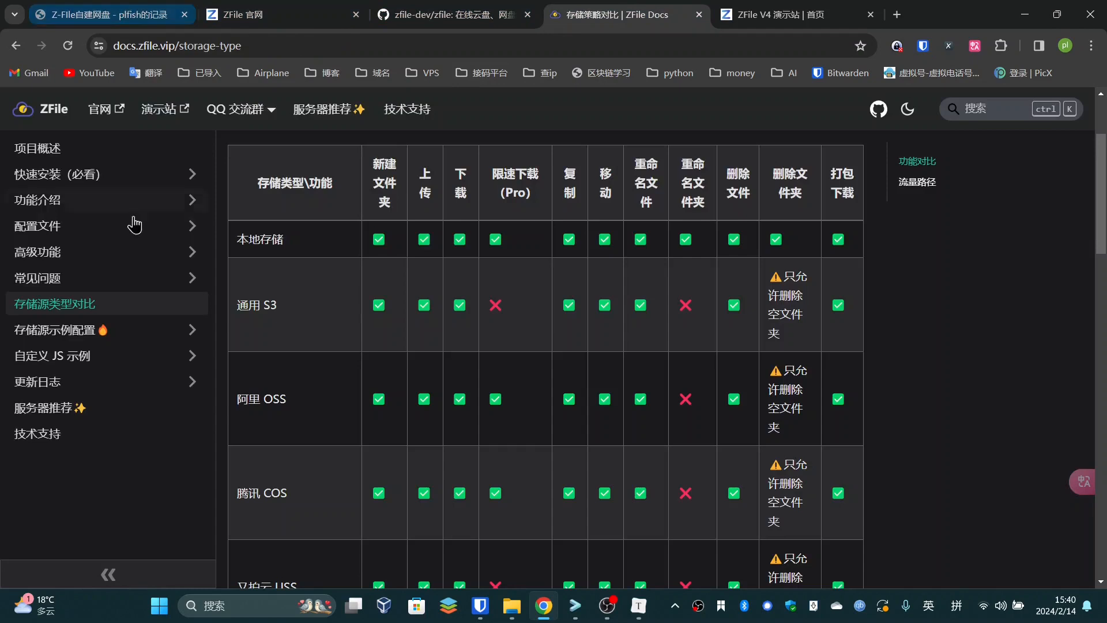
pyautogui.click(109, 15)
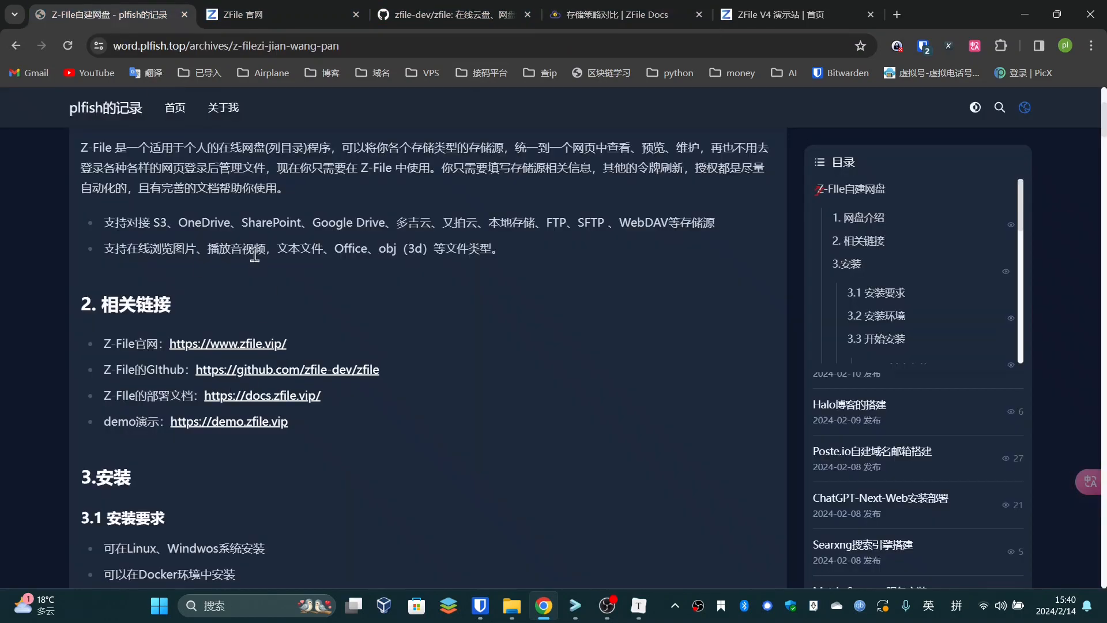
# Read the article's file-preview bullet and its four related links
pyautogui.moveTo(334, 251); pyautogui.dragTo(256, 248)
pyautogui.click(453, 251)
pyautogui.click(329, 248)
pyautogui.scroll(-1, 268, 340)
pyautogui.moveTo(107, 271); pyautogui.dragTo(365, 376)
pyautogui.click(365, 375)
pyautogui.moveTo(148, 271); pyautogui.dragTo(111, 271)
# Scroll through the zfile-dev/zfile README and screenshots, then move on to the docs comparison page
pyautogui.click(242, 14)
pyautogui.click(116, 16)
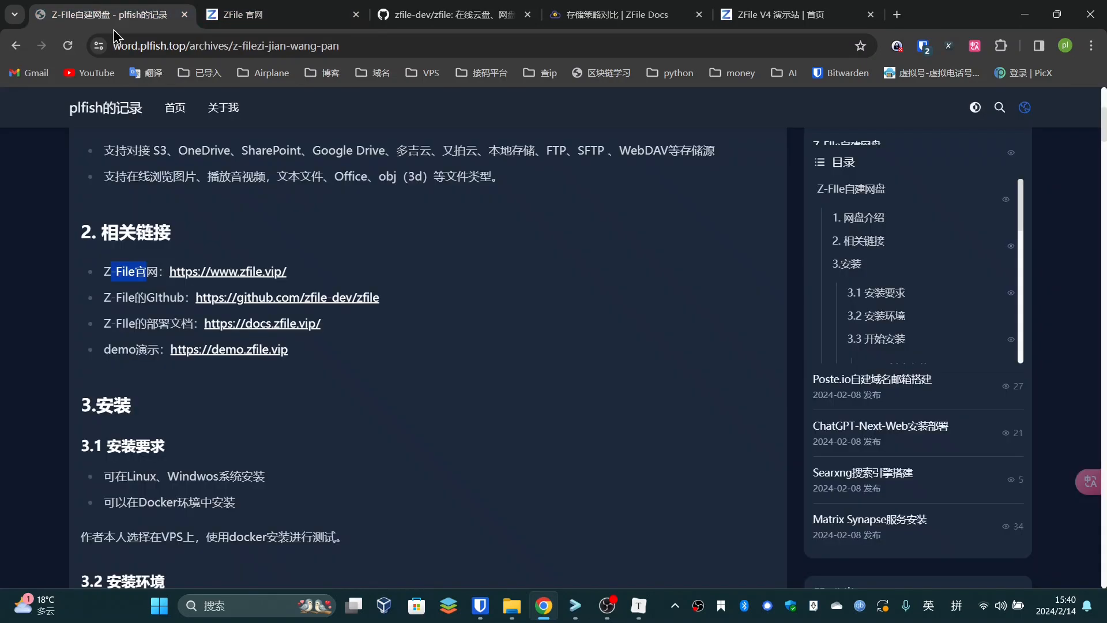
pyautogui.click(456, 15)
pyautogui.scroll(-9, 479, 297)
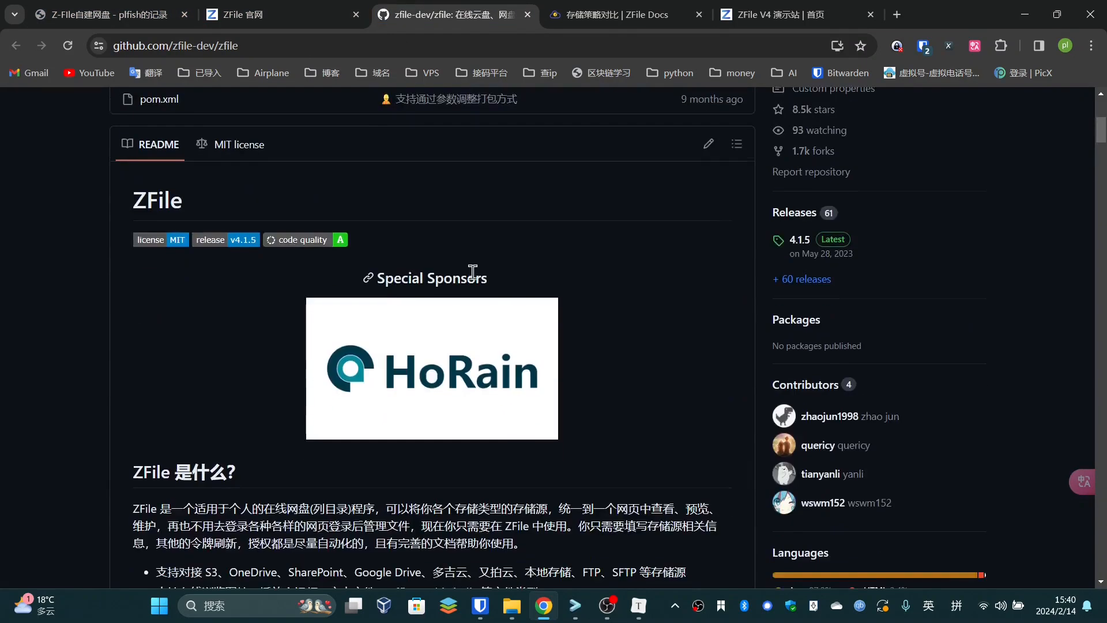
pyautogui.scroll(-3, 353, 234)
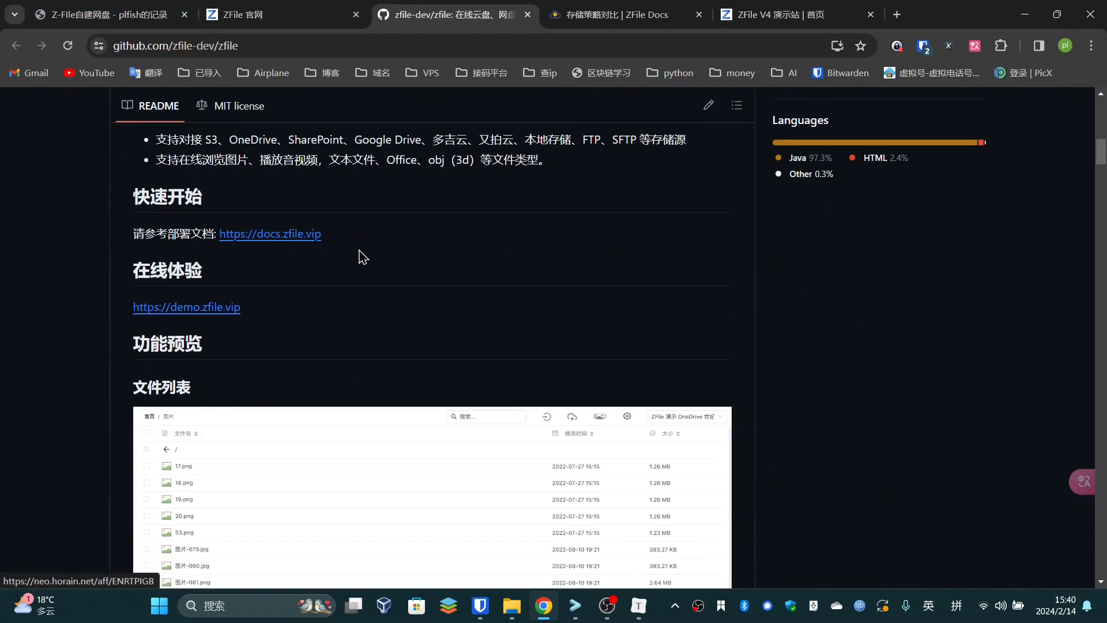
pyautogui.scroll(-8, 361, 254)
pyautogui.scroll(-15, 359, 254)
pyautogui.scroll(20, 359, 254)
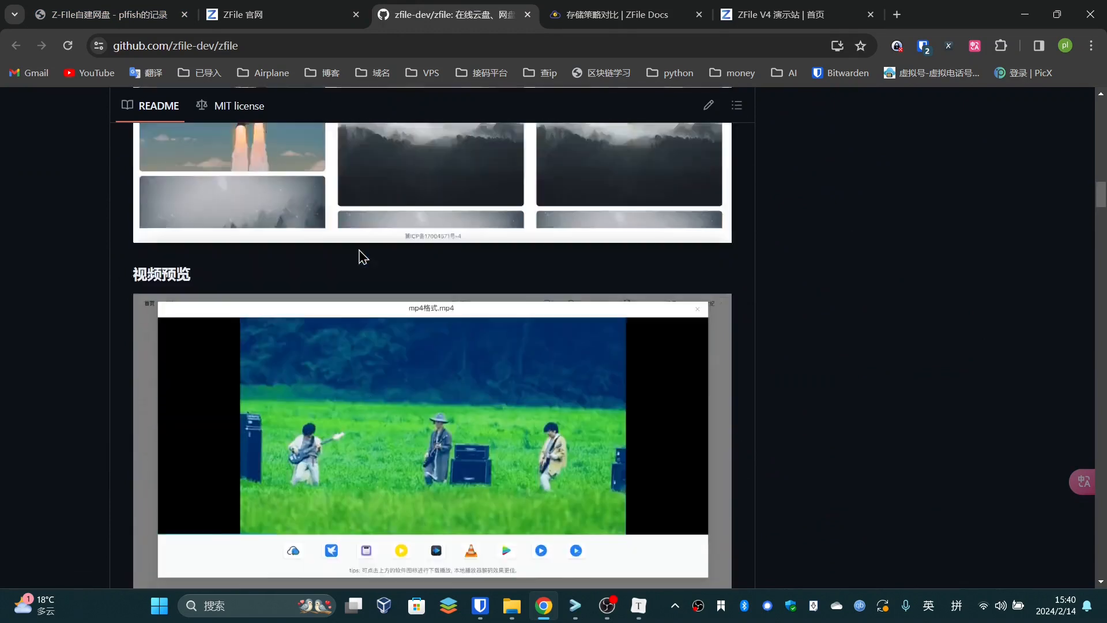
pyautogui.scroll(15, 400, 333)
pyautogui.click(110, 14)
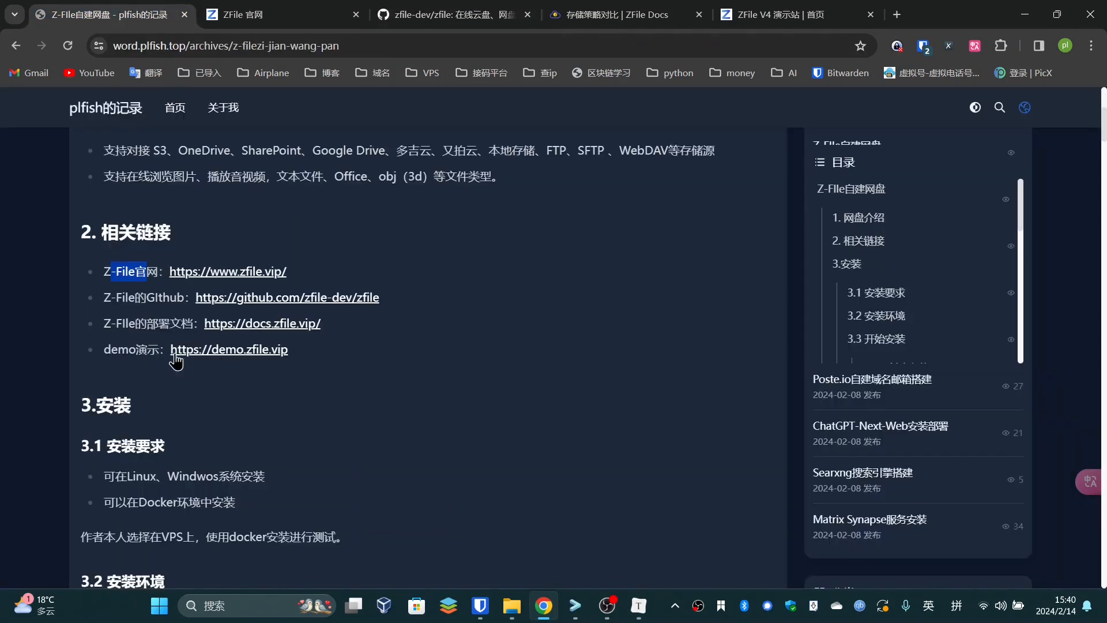
pyautogui.click(163, 324)
pyautogui.click(579, 8)
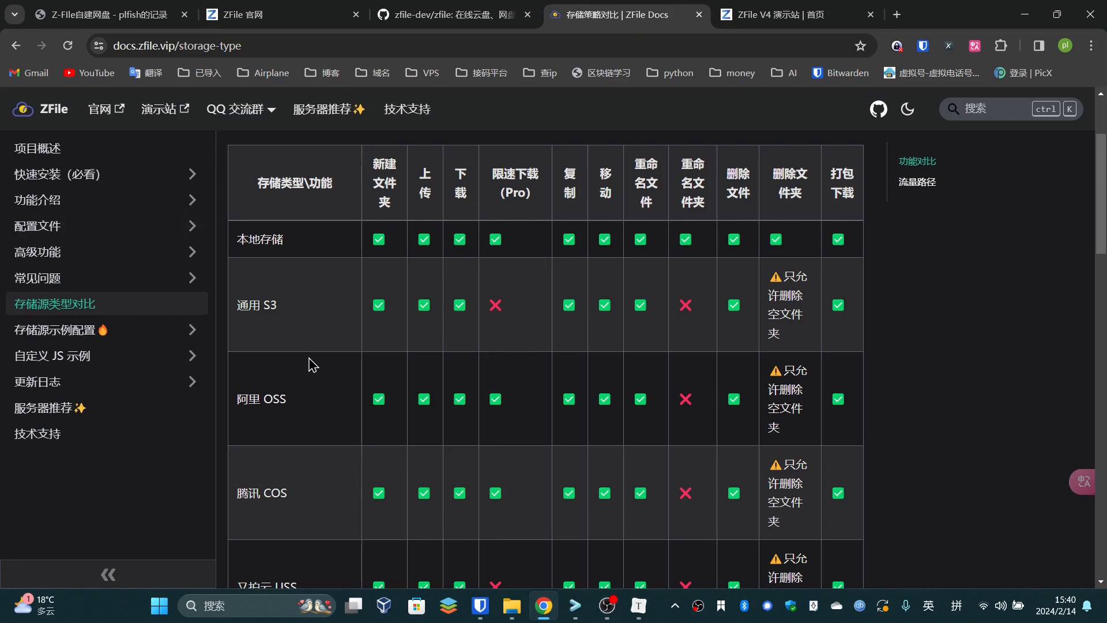
# Expand 快速安装（必看）, view the 捐赠版 guide, then the 开源版 Linux install guide
pyautogui.click(127, 174)
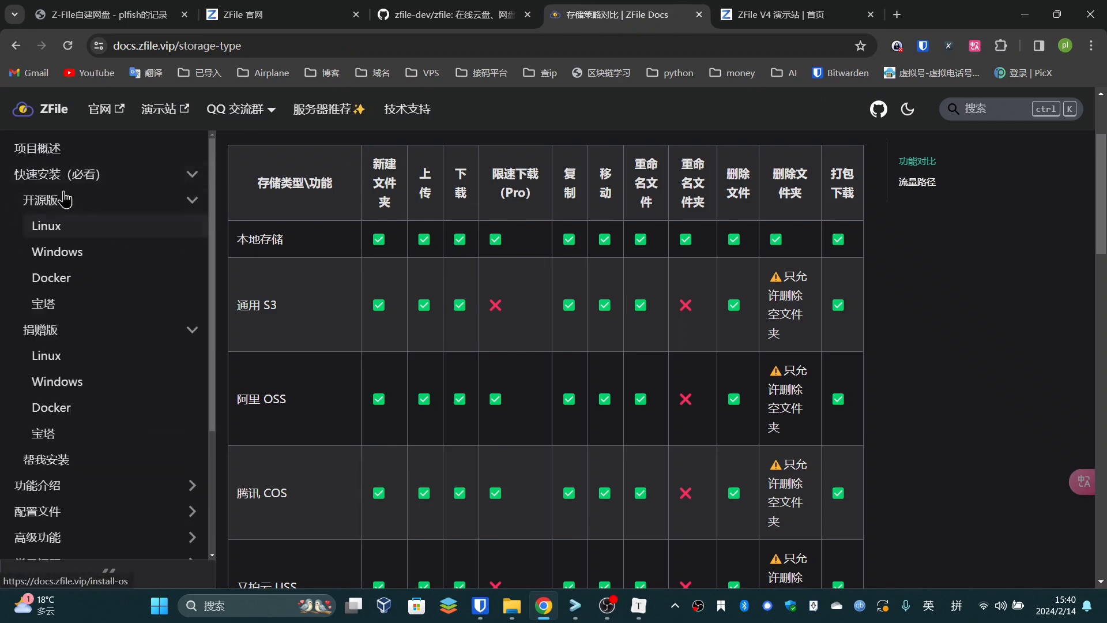
pyautogui.click(193, 330)
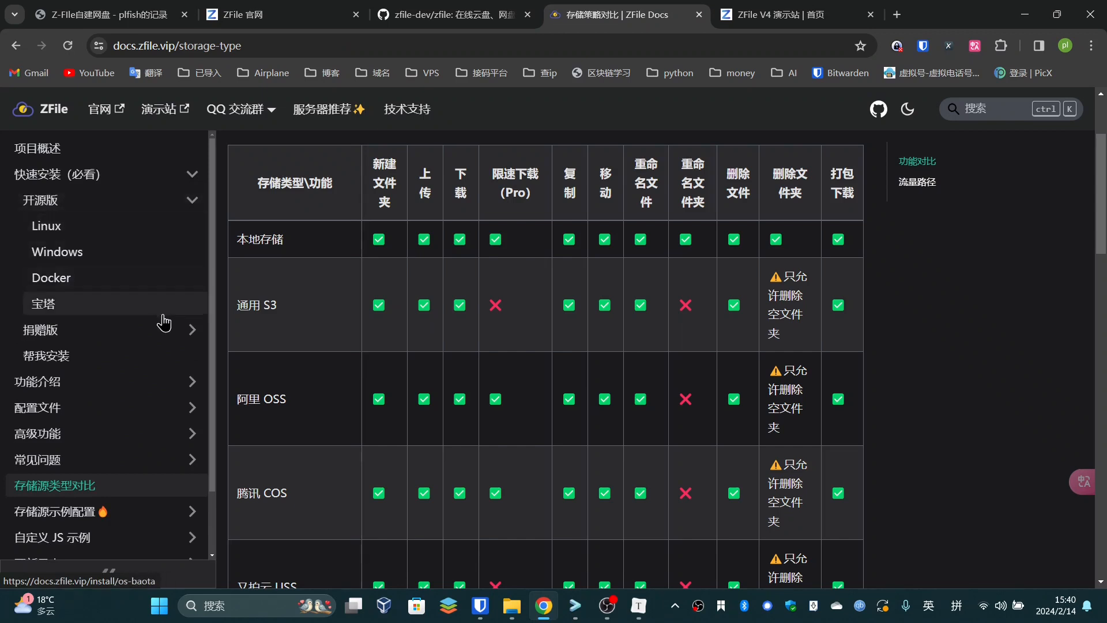
pyautogui.click(116, 332)
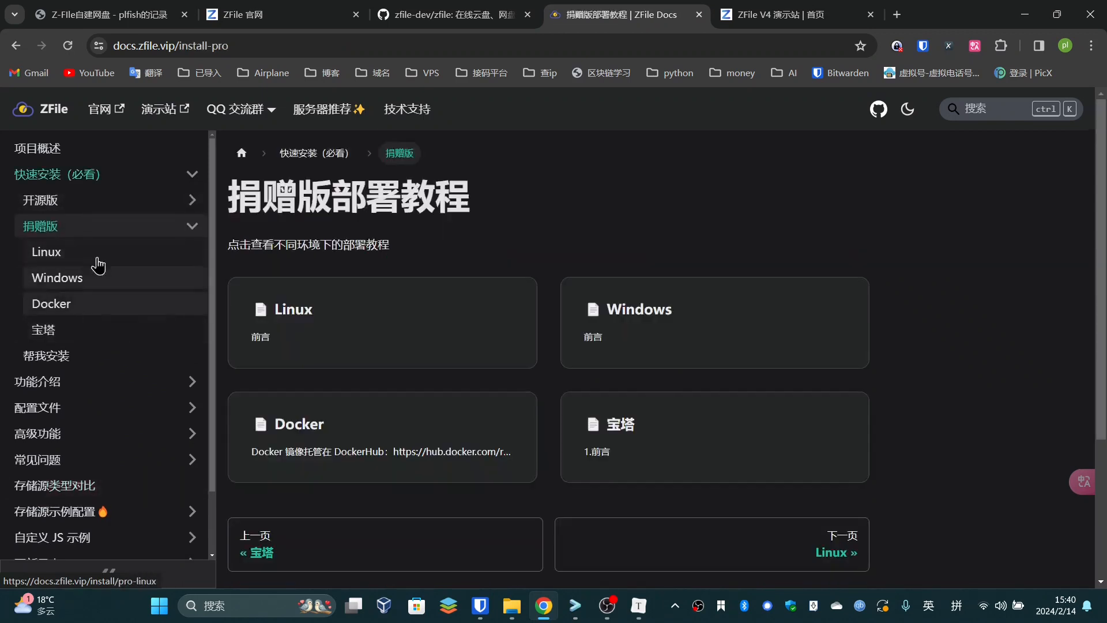
pyautogui.click(54, 203)
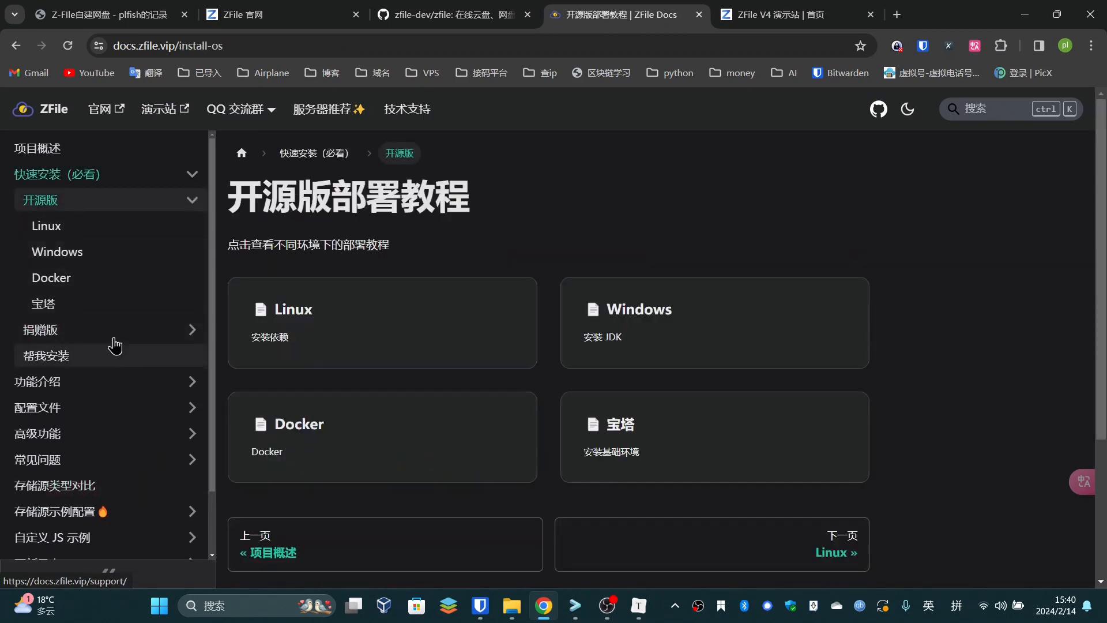
pyautogui.click(86, 232)
pyautogui.moveTo(274, 298); pyautogui.dragTo(384, 295)
pyautogui.click(384, 295)
# Look through the Windows, Docker and 宝塔 install guides, then return to the blog
pyautogui.click(74, 254)
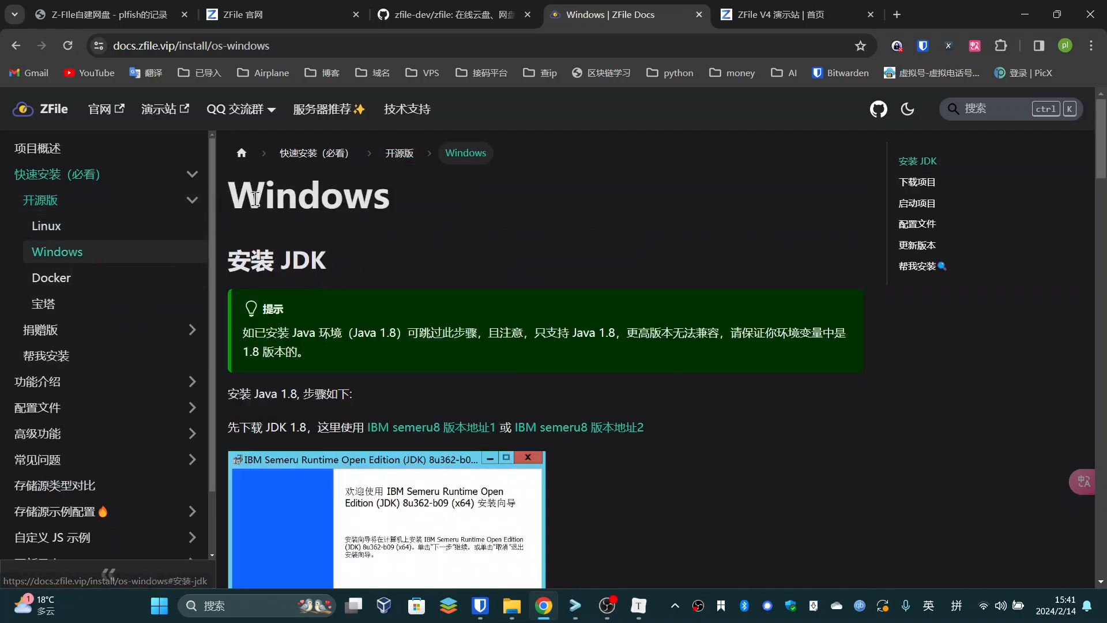
pyautogui.click(115, 277)
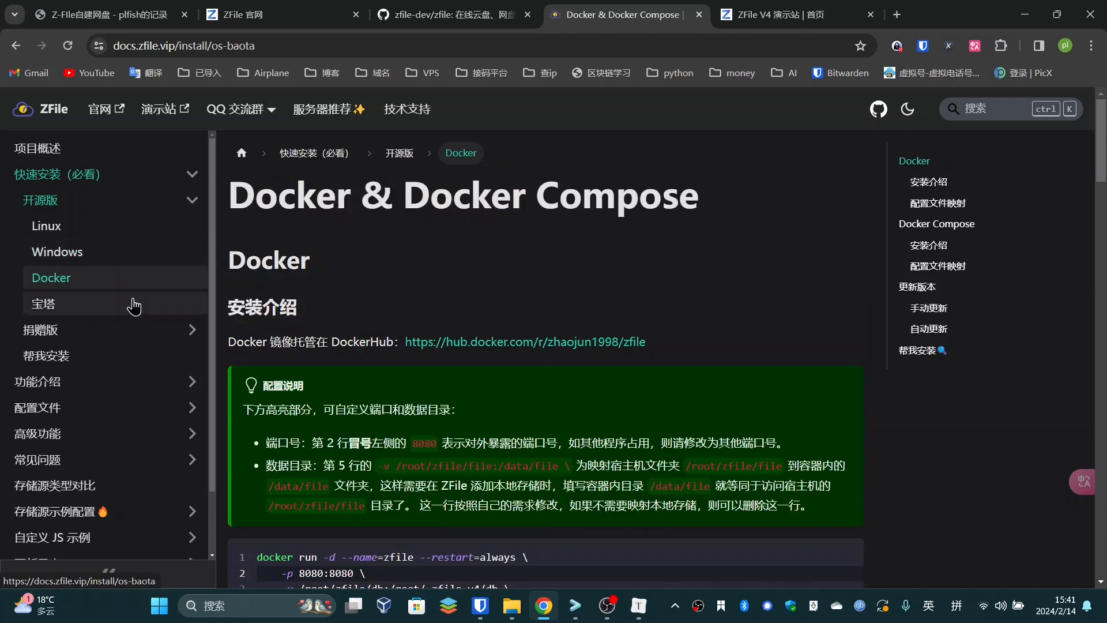
pyautogui.click(134, 307)
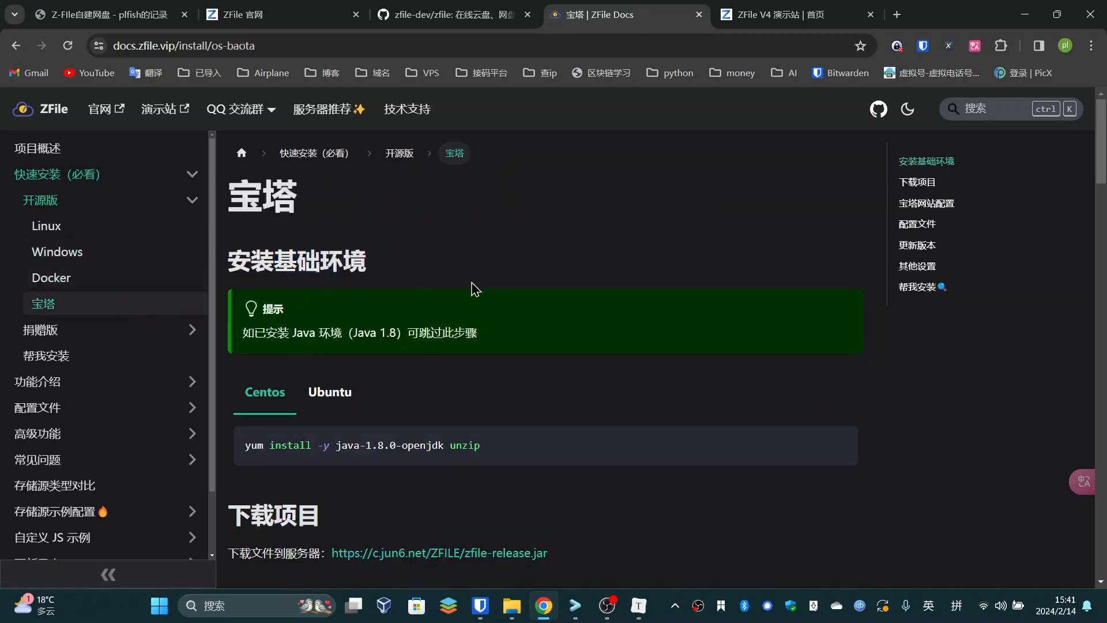
pyautogui.click(114, 279)
pyautogui.moveTo(362, 202); pyautogui.dragTo(596, 206)
pyautogui.click(596, 206)
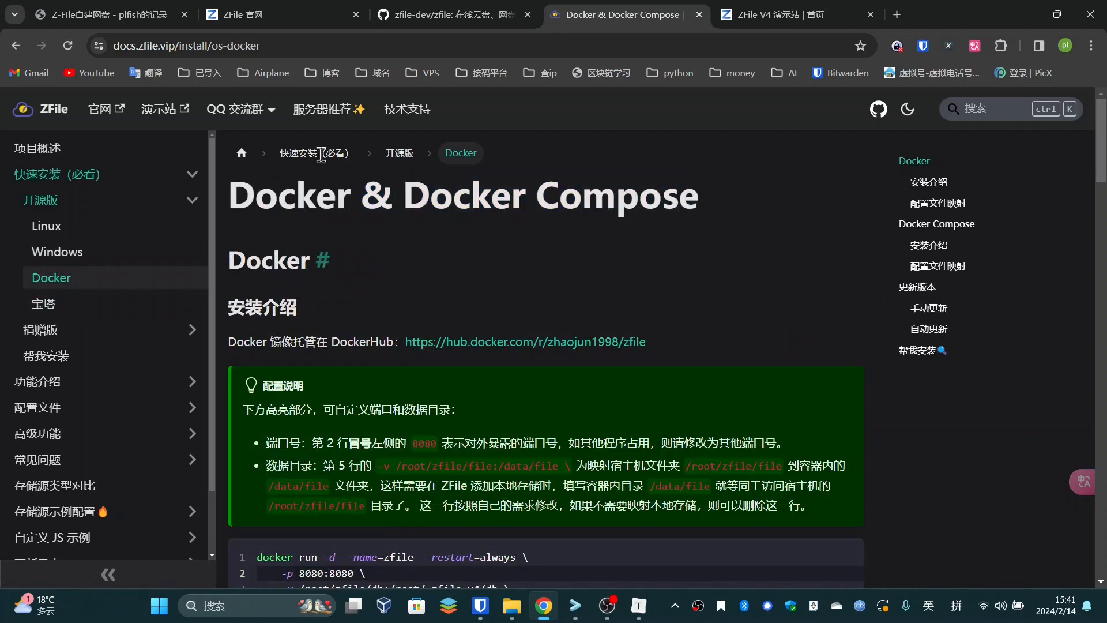
pyautogui.click(154, 8)
# Read the 3.安装 requirements line covering Linux, Windows (spelled Windwos) and Docker
pyautogui.scroll(-3, 285, 345)
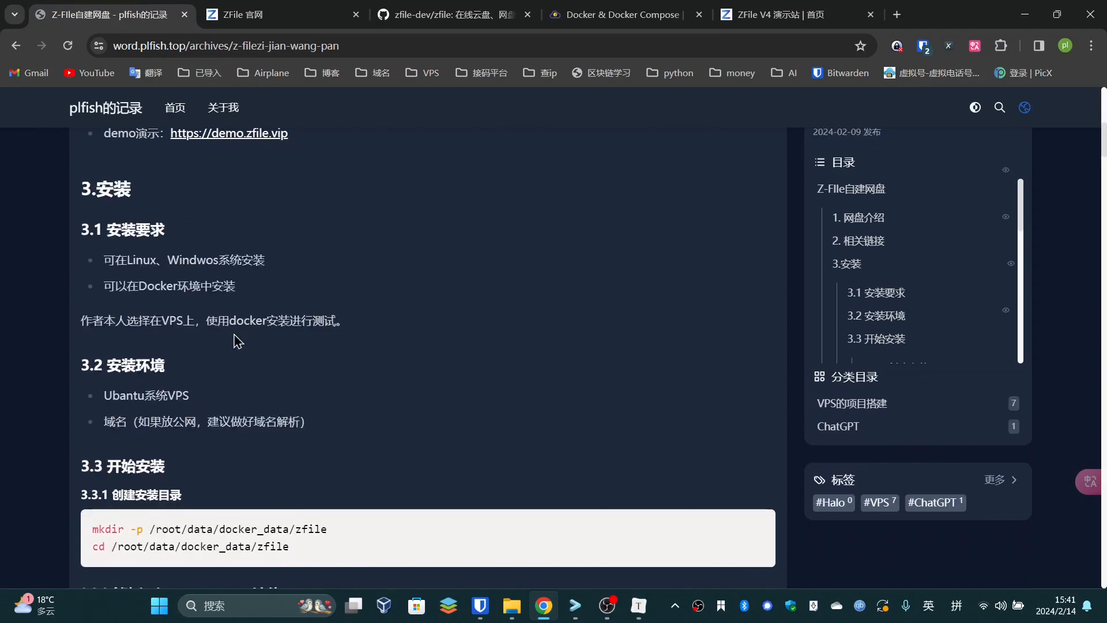
pyautogui.scroll(1, 315, 343)
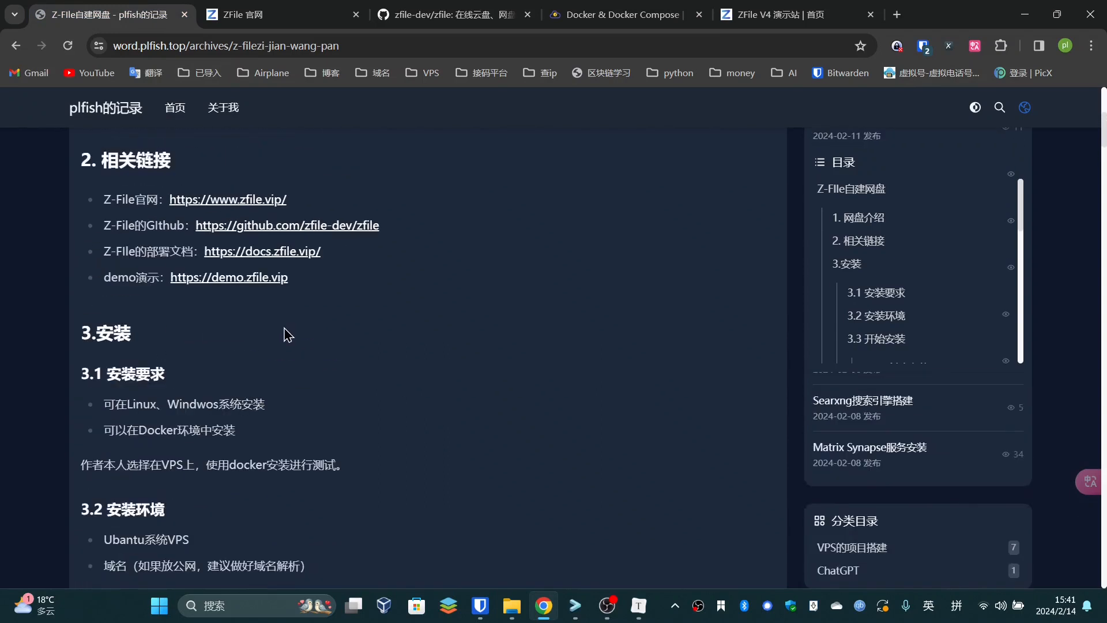
pyautogui.moveTo(104, 332); pyautogui.dragTo(268, 337)
pyautogui.click(151, 346)
pyautogui.doubleClick(189, 334)
pyautogui.click(199, 355)
pyautogui.doubleClick(154, 359)
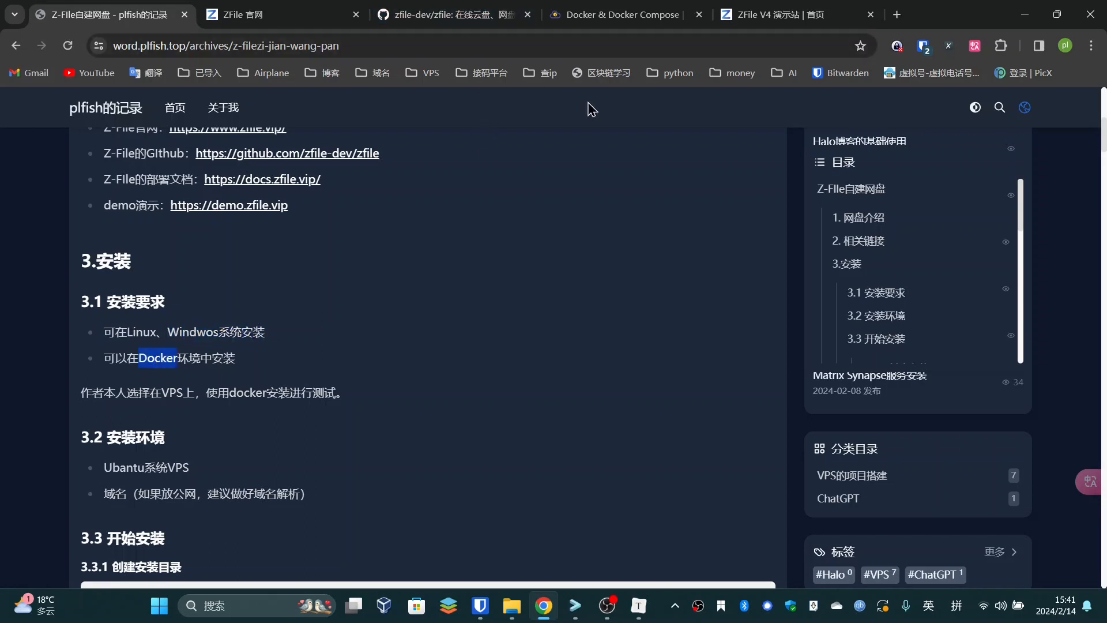
# Bring the 相关链接 section into view and switch to the ZFile V4 demo site
pyautogui.scroll(1, 230, 349)
pyautogui.click(149, 346)
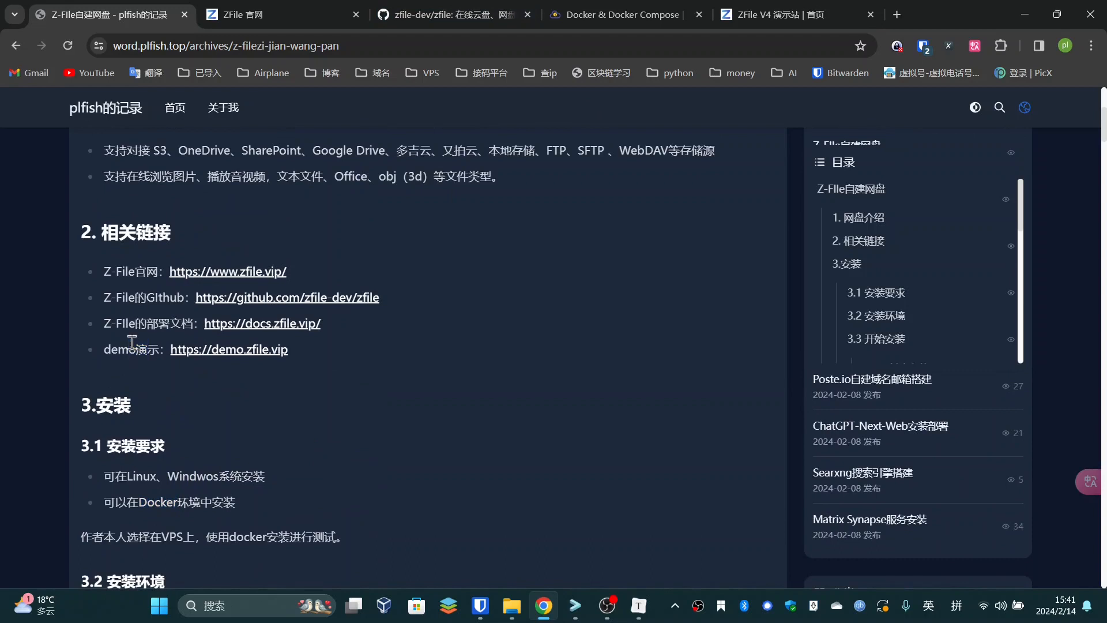
pyautogui.scroll(2, 312, 461)
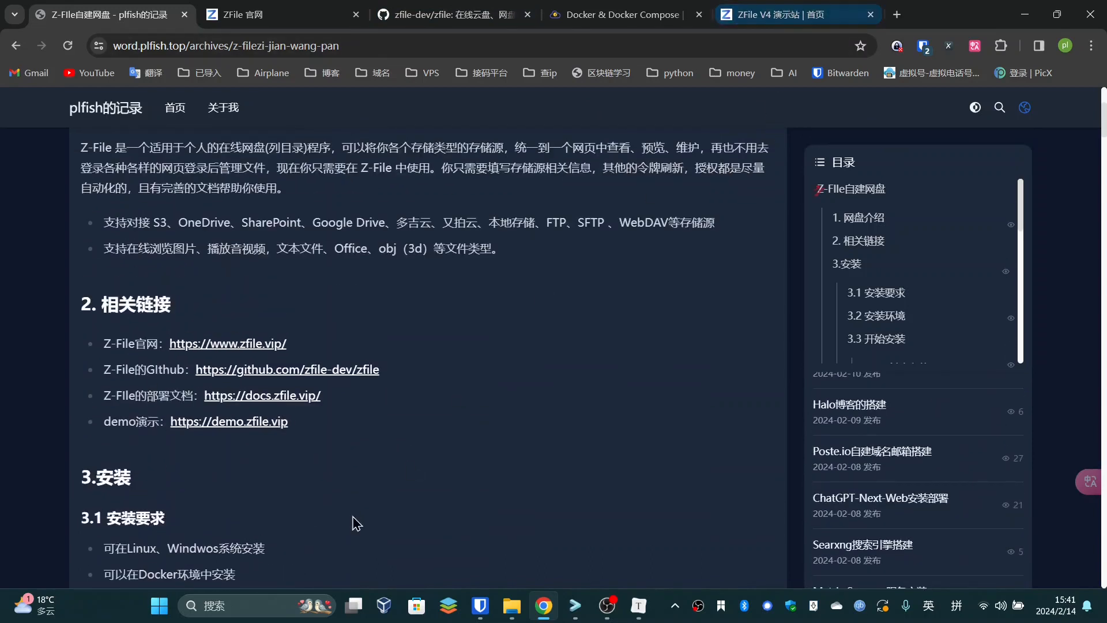
pyautogui.scroll(-2, 404, 459)
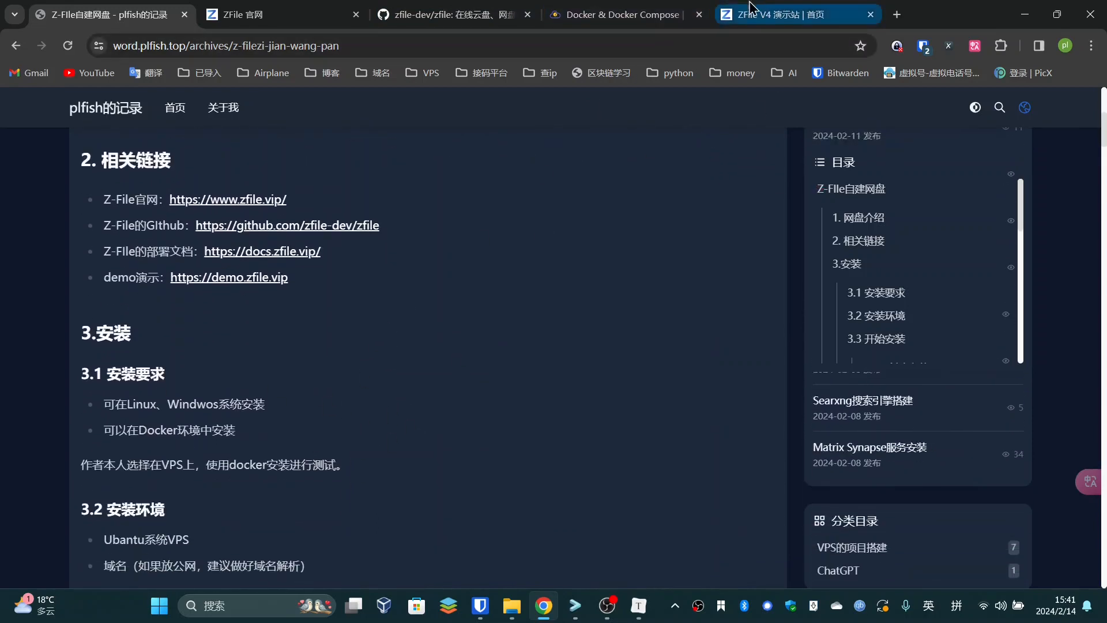
pyautogui.click(790, 15)
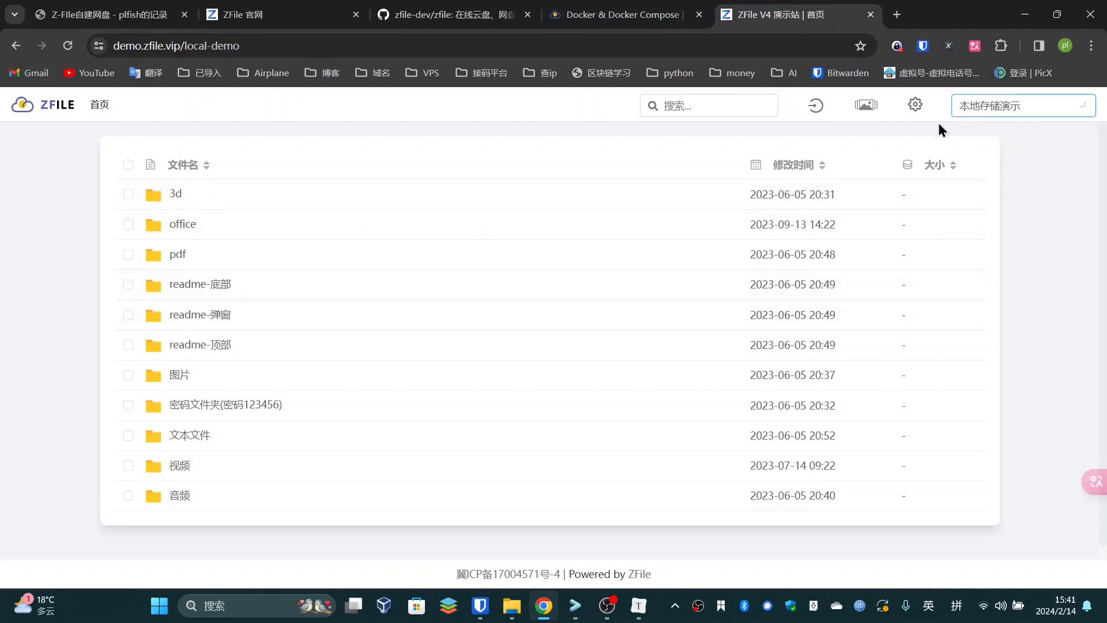
# Switch to the 本地存储演示 storage and open 3d > fbx 格式 > fbx
pyautogui.click(1003, 110)
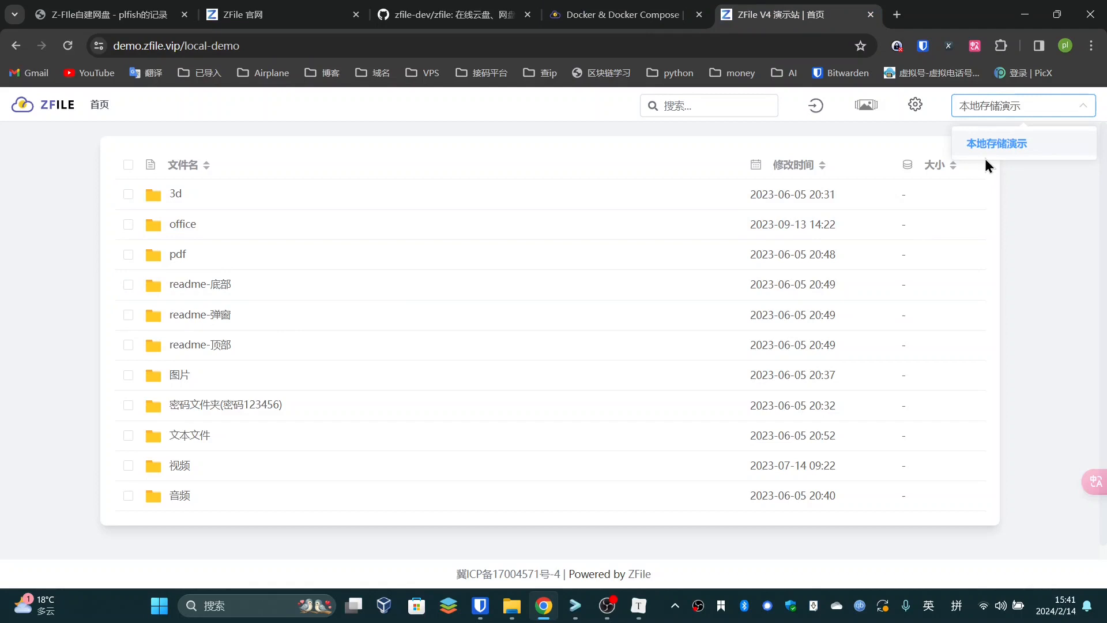
pyautogui.click(964, 154)
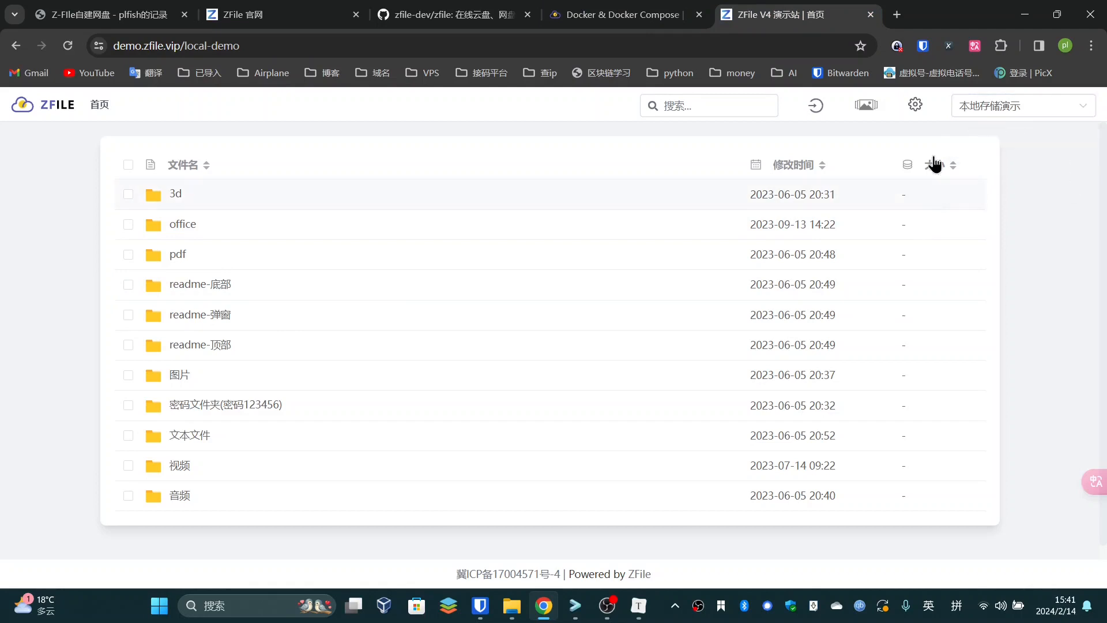
pyautogui.click(177, 195)
pyautogui.click(195, 255)
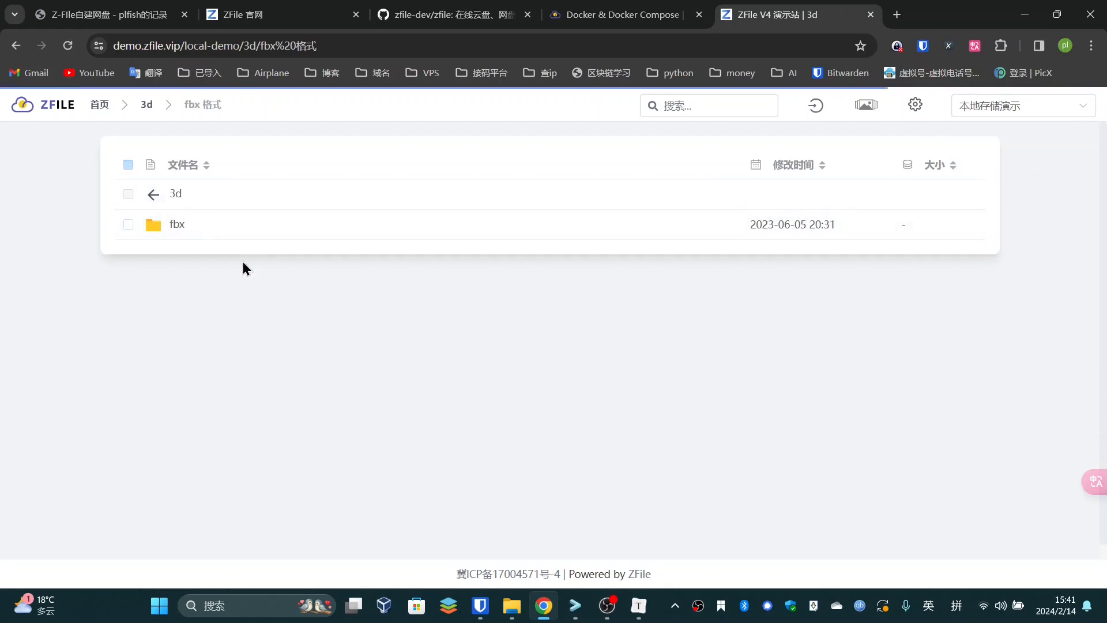
pyautogui.click(179, 226)
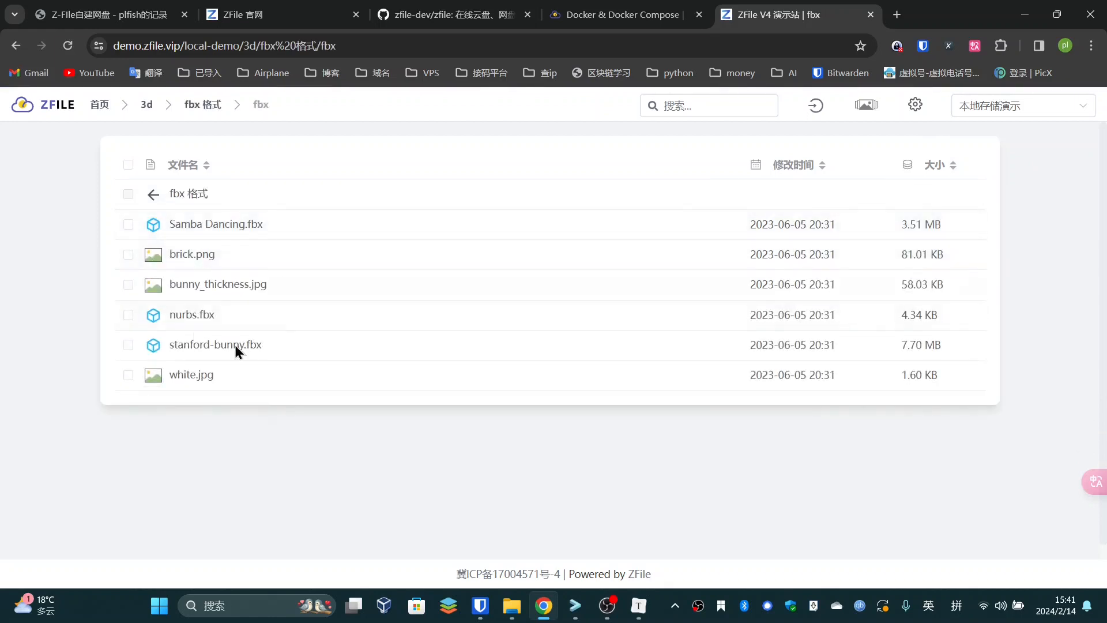
# Preview brick.png and the nurbs.fbx 3D model
pyautogui.click(195, 255)
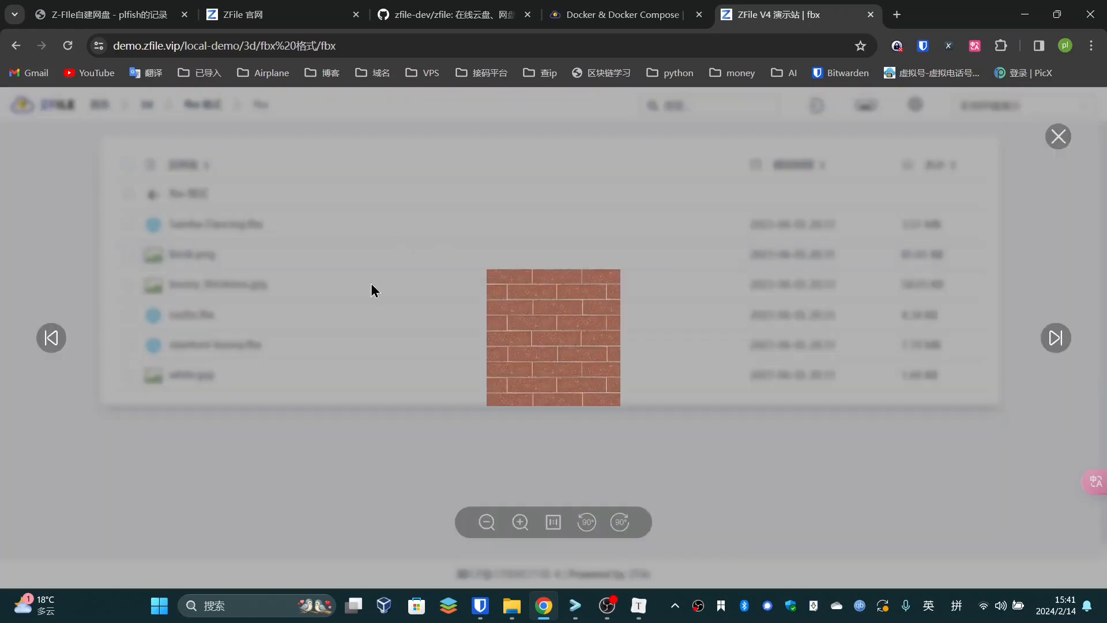
pyautogui.click(1054, 338)
pyautogui.click(1059, 136)
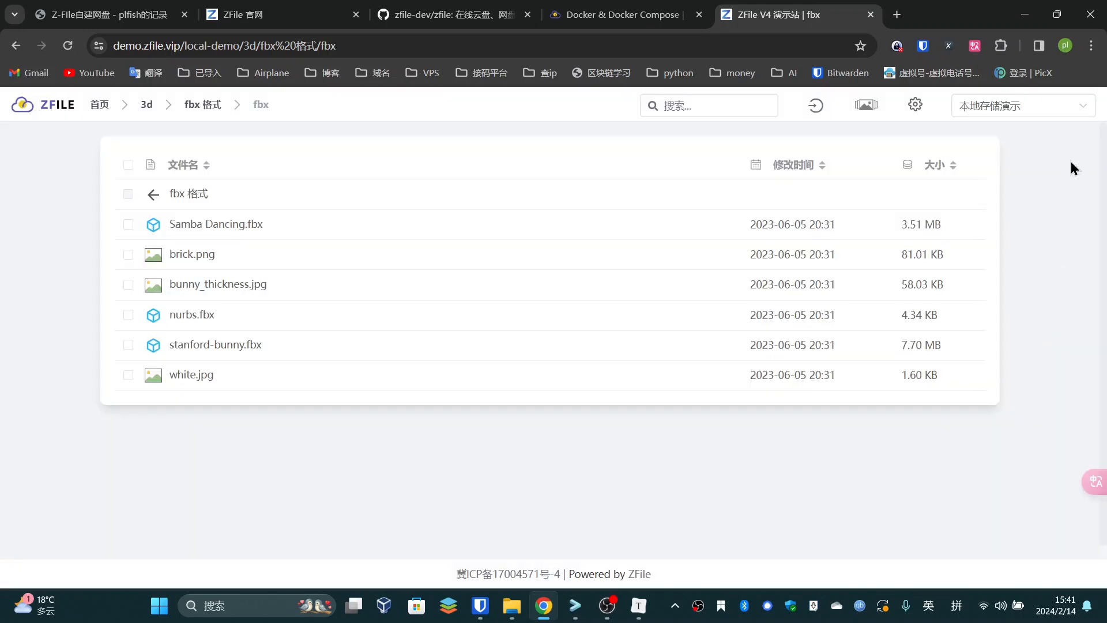
pyautogui.click(199, 317)
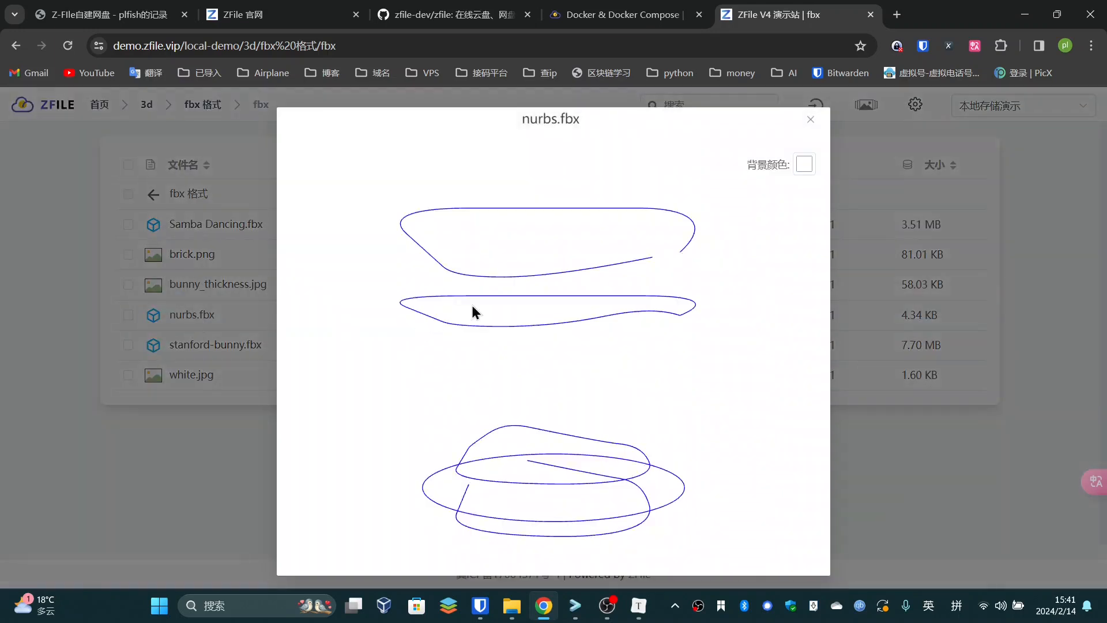
pyautogui.click(811, 121)
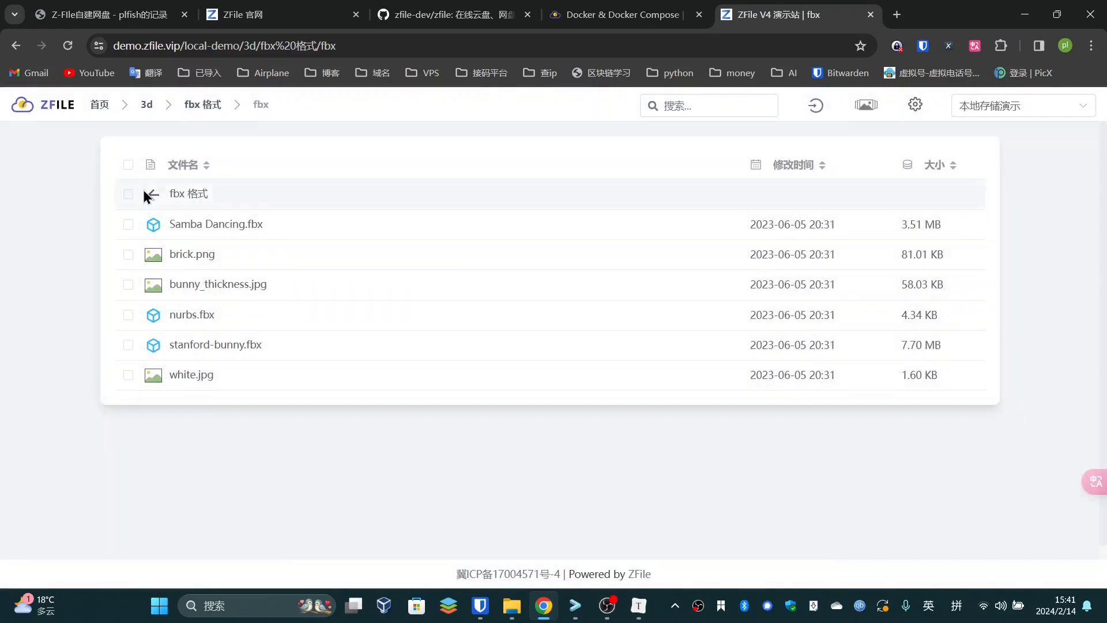
# Go back to the root, open the 视频 folder and preview FLV格式.flv
pyautogui.click(184, 193)
pyautogui.click(182, 195)
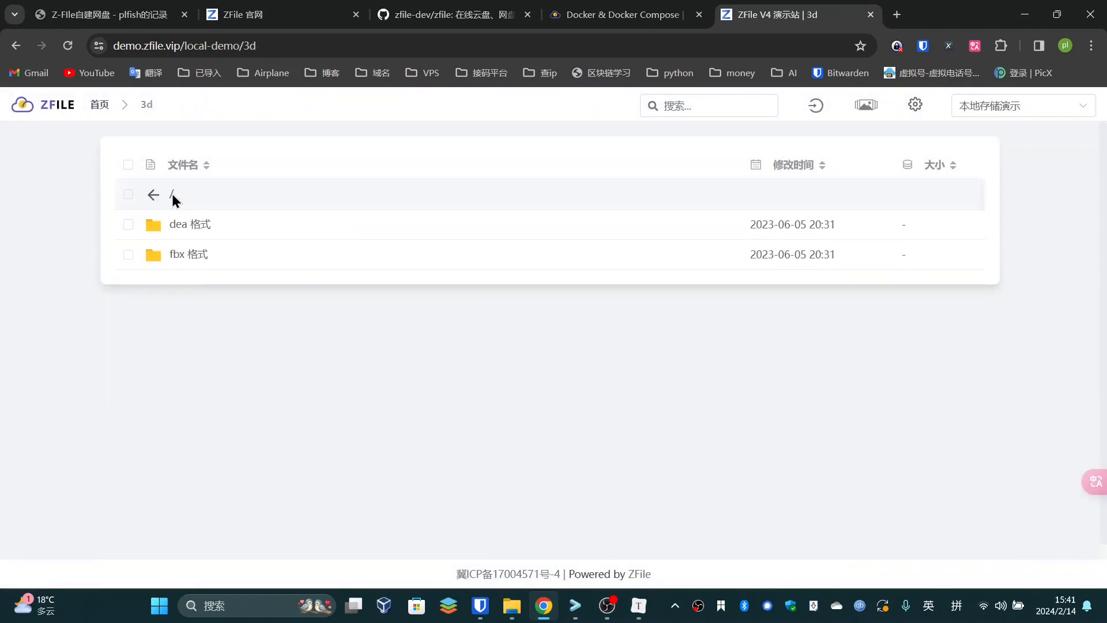
pyautogui.click(169, 193)
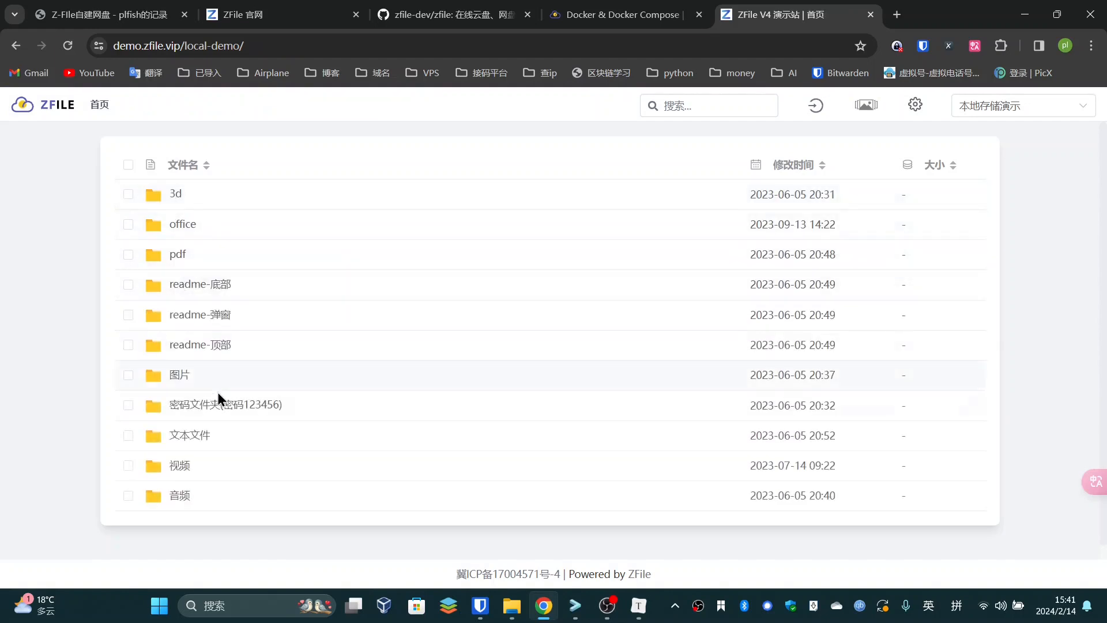
pyautogui.doubleClick(178, 465)
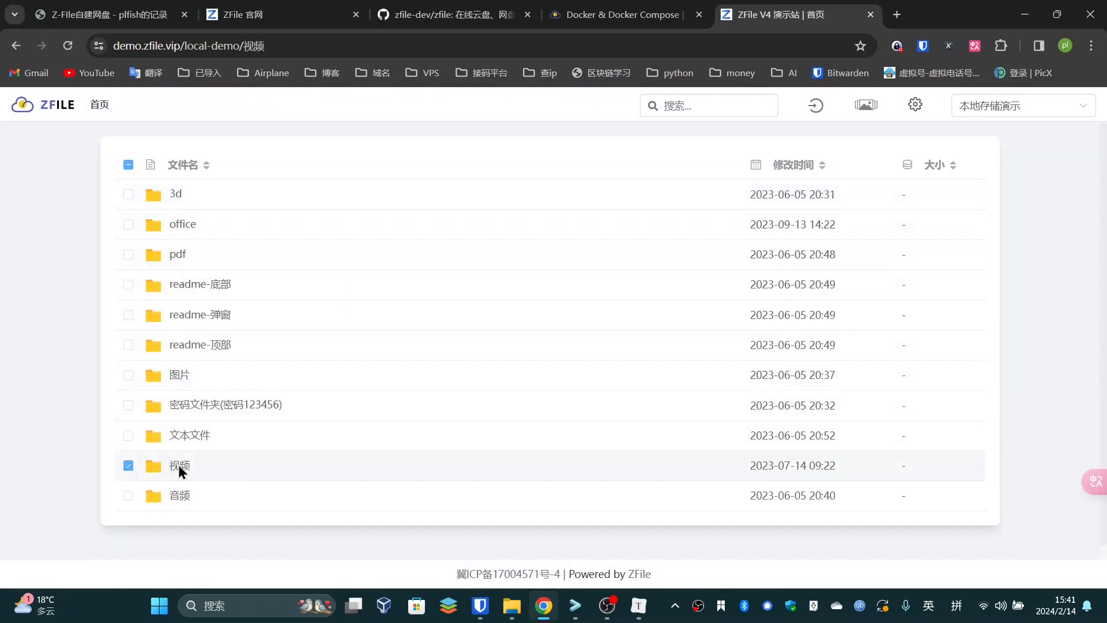
pyautogui.doubleClick(199, 255)
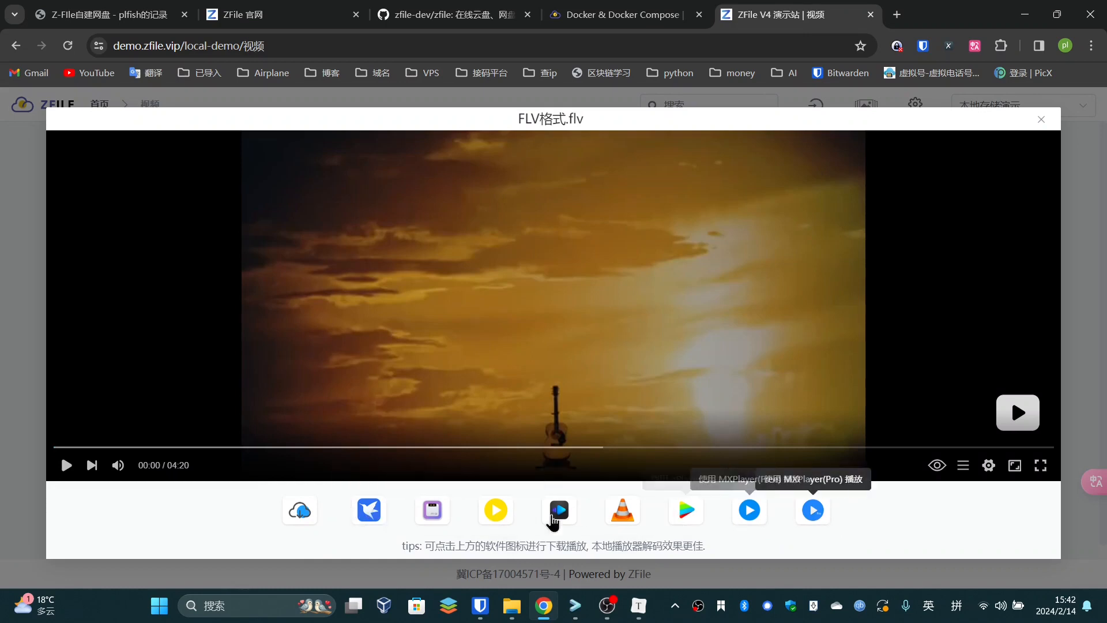
# Play FLV格式.flv, jump to about 00:14, pause it, and close the preview
pyautogui.moveTo(459, 549); pyautogui.dragTo(718, 552)
pyautogui.click(449, 549)
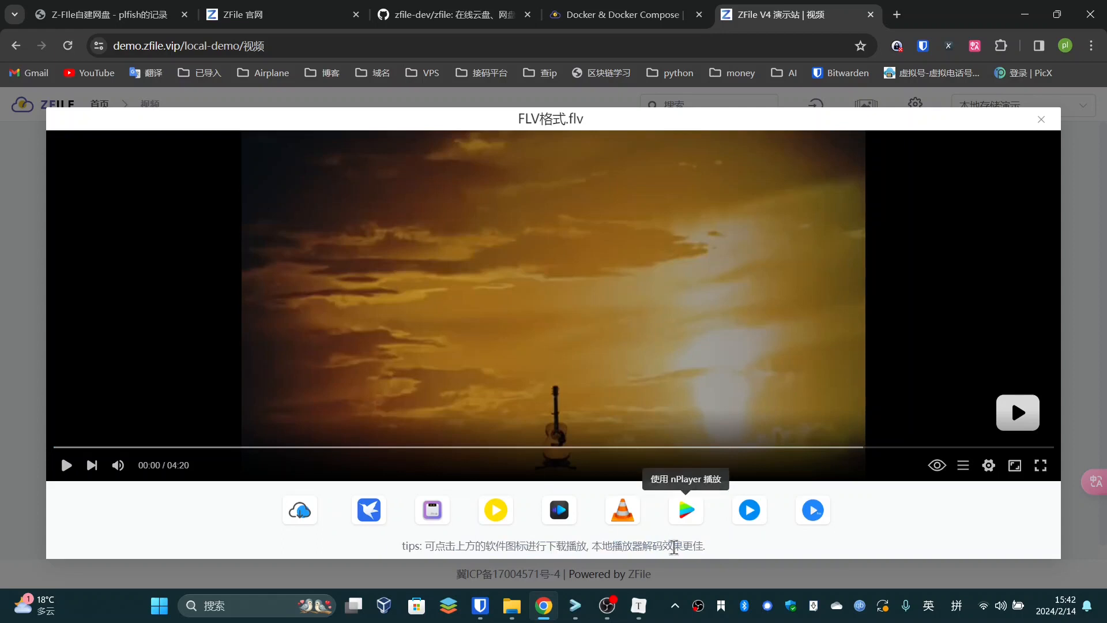
pyautogui.click(67, 466)
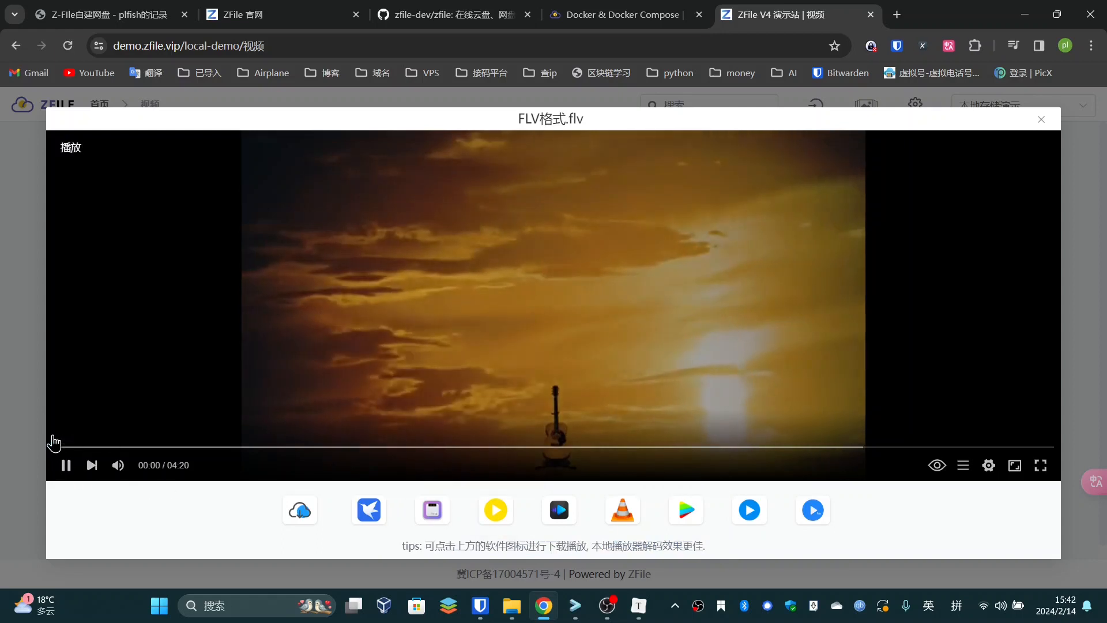
pyautogui.click(108, 451)
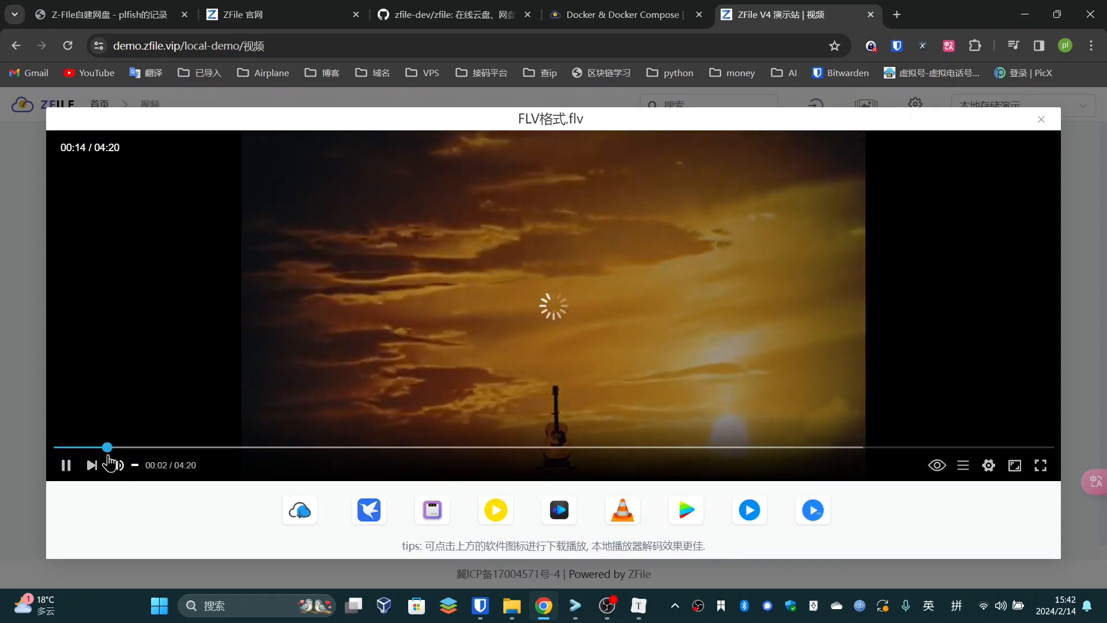
pyautogui.click(66, 465)
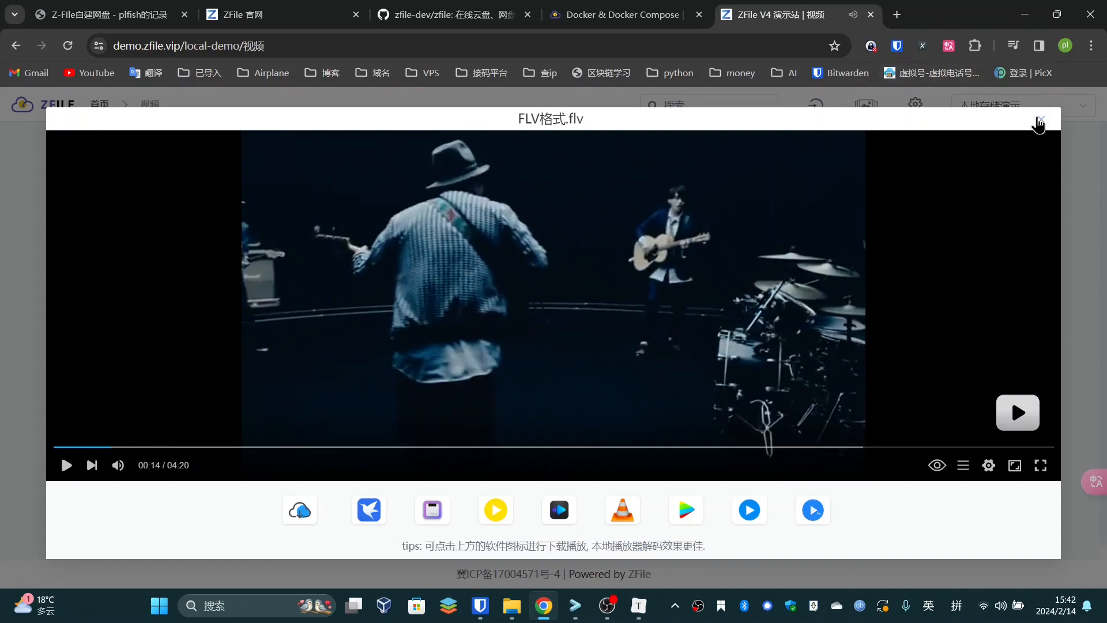
pyautogui.click(1039, 121)
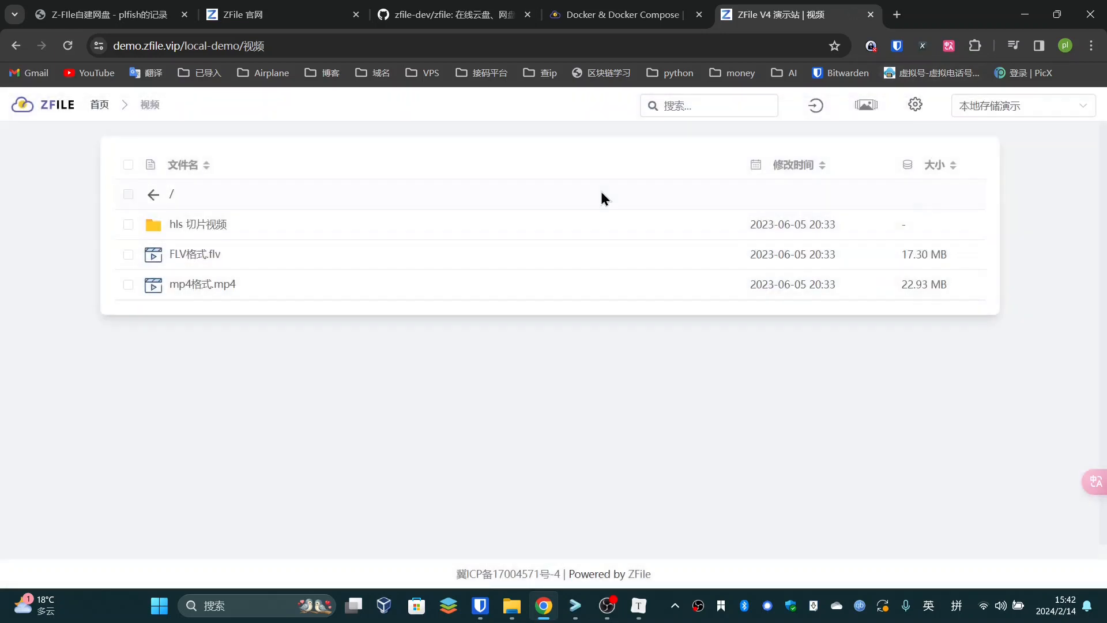
# In 音频, play and pause 01.薛之谦 - 初学者.wav, collapse the player, and return to root
pyautogui.click(155, 196)
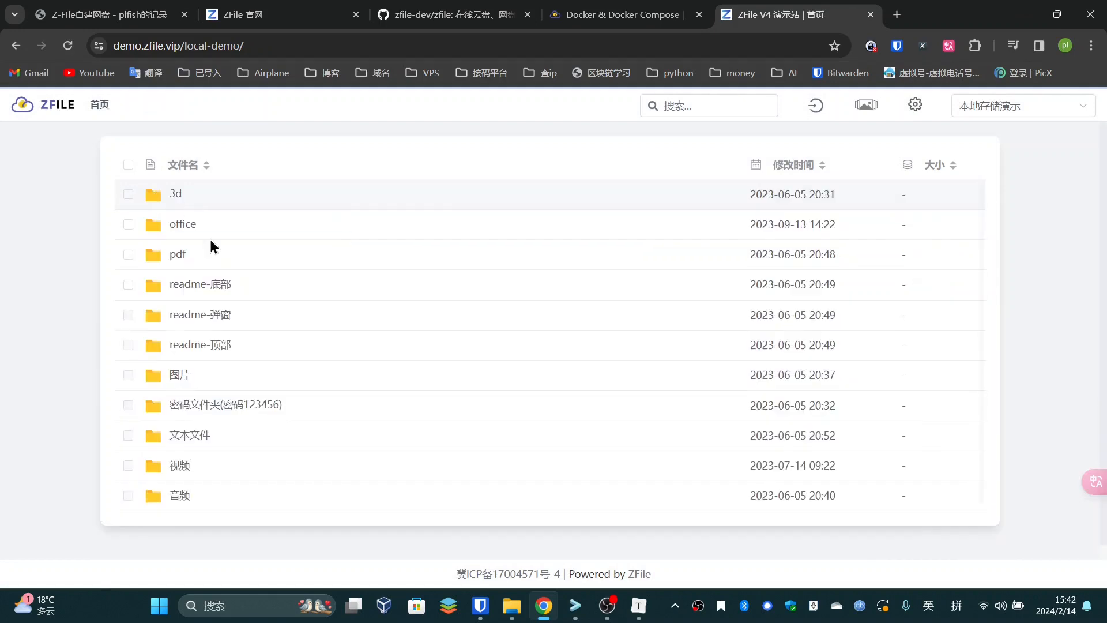
pyautogui.click(178, 496)
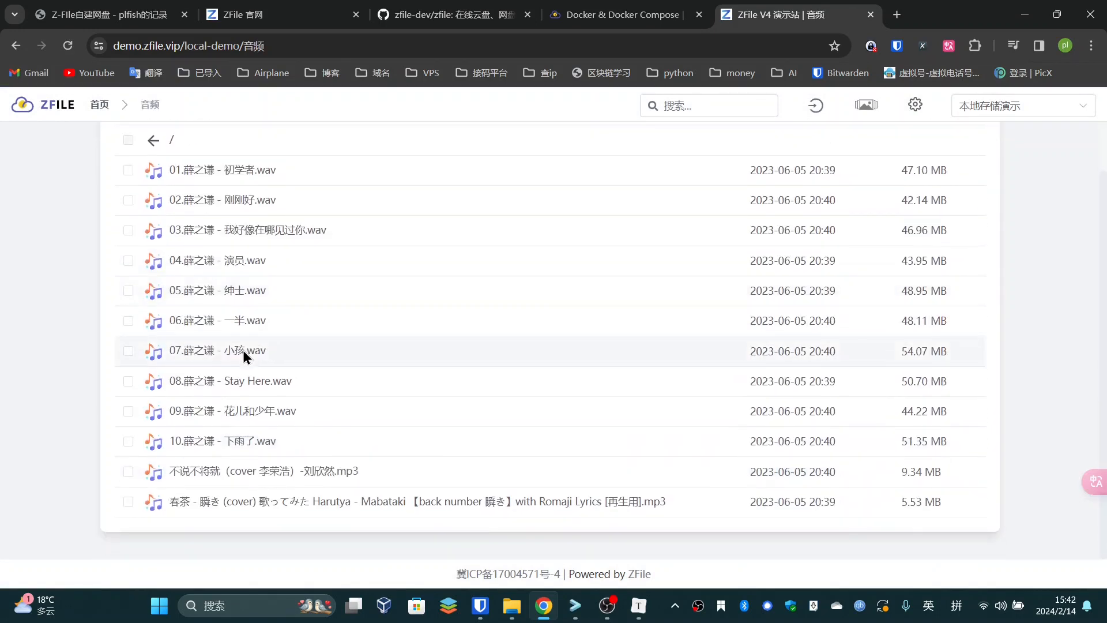
pyautogui.scroll(1, 220, 306)
pyautogui.scroll(-1, 309, 465)
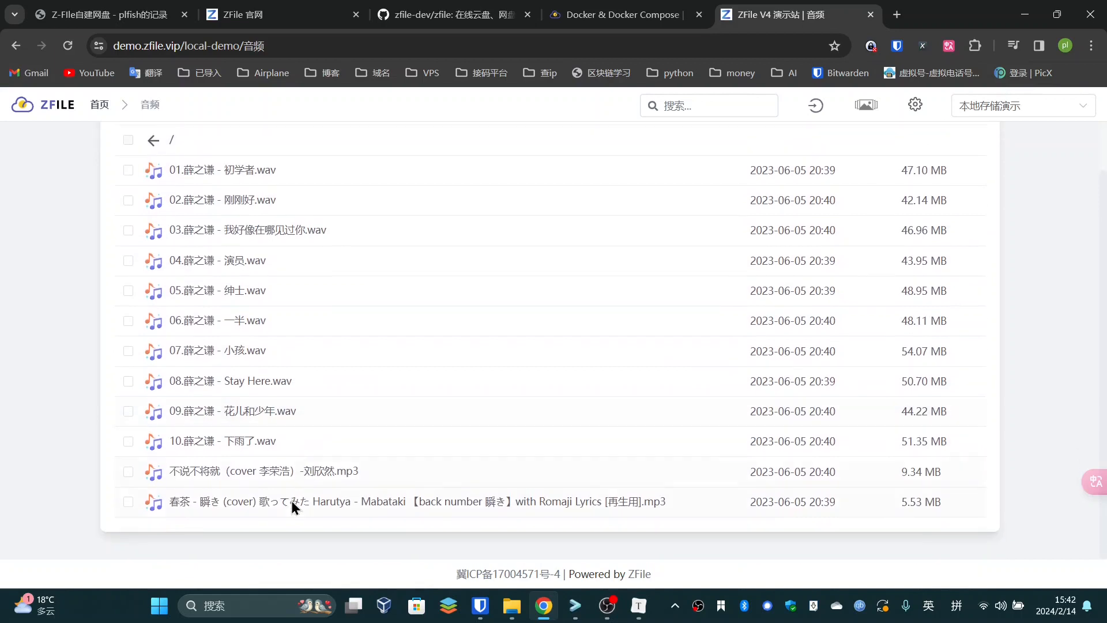
pyautogui.click(248, 441)
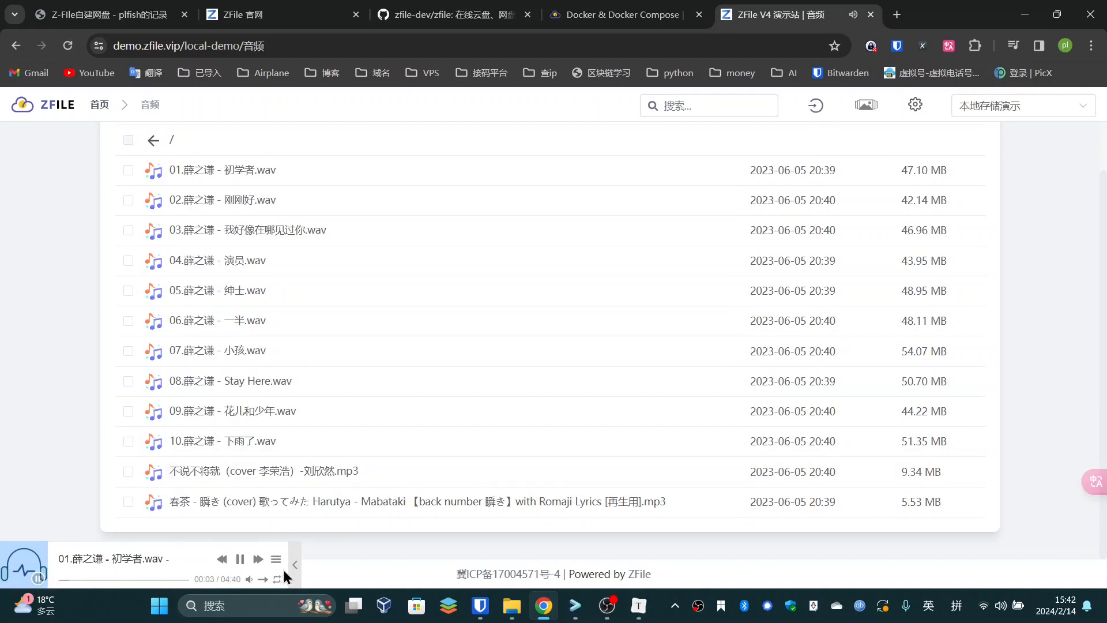
pyautogui.click(239, 560)
pyautogui.click(295, 565)
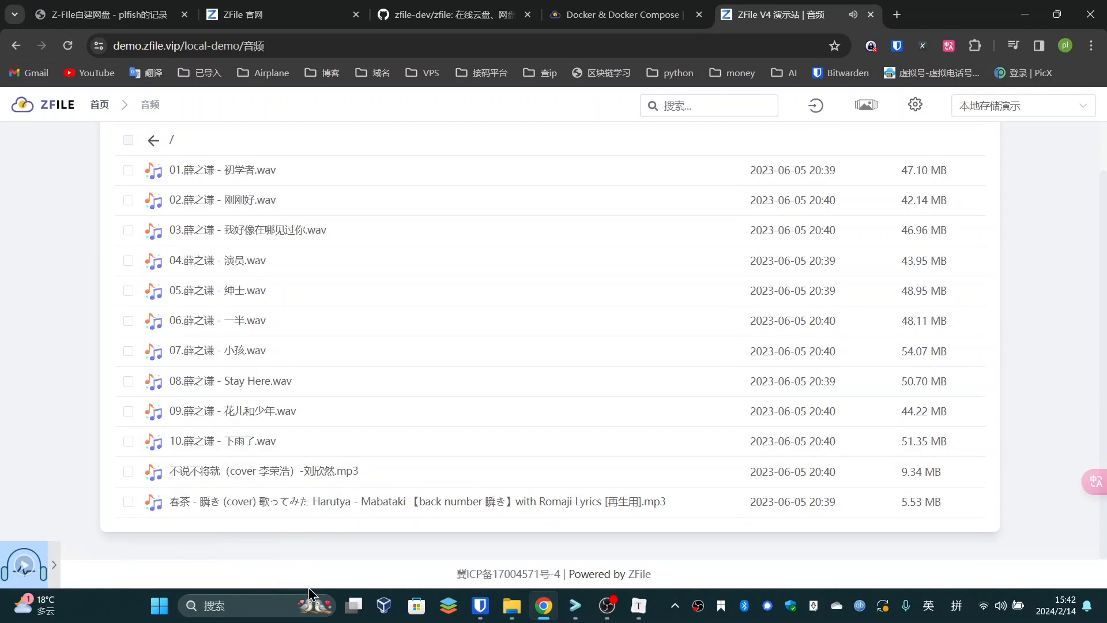
pyautogui.click(153, 142)
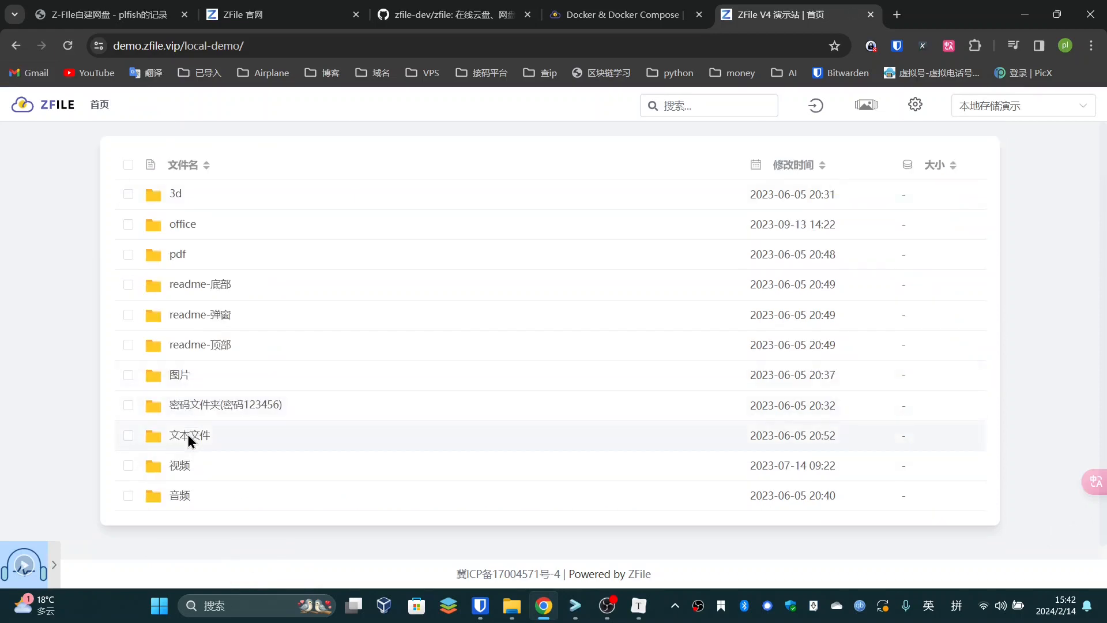
# Open 文本文件 and inspect html.html's code from line 13 to 23, then close it
pyautogui.click(188, 434)
pyautogui.scroll(-7, 205, 341)
pyautogui.scroll(5, 211, 365)
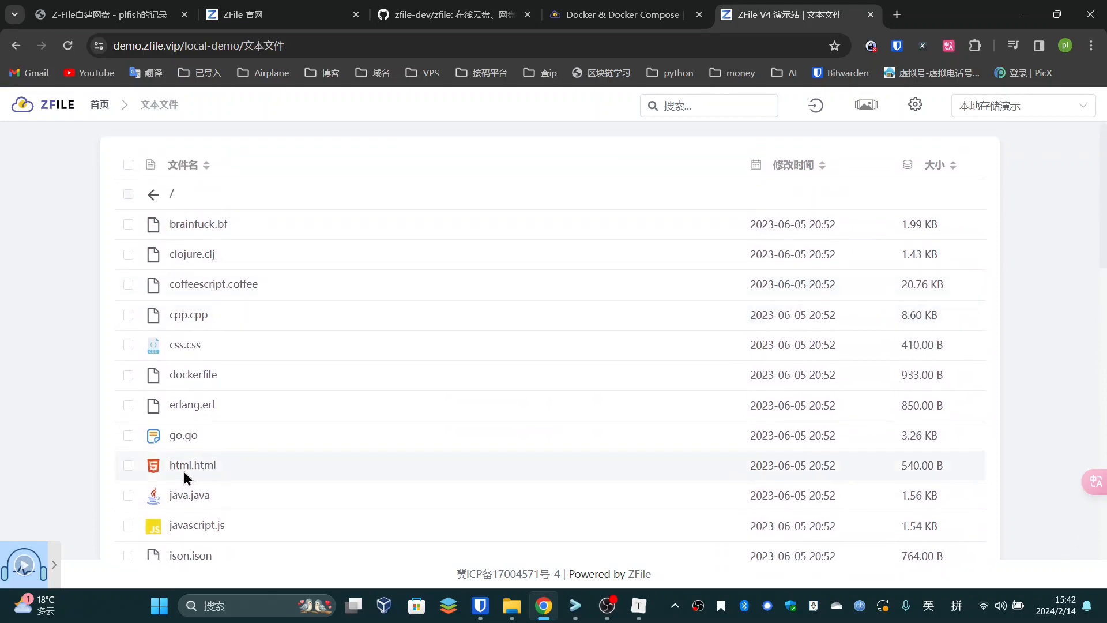
pyautogui.click(199, 468)
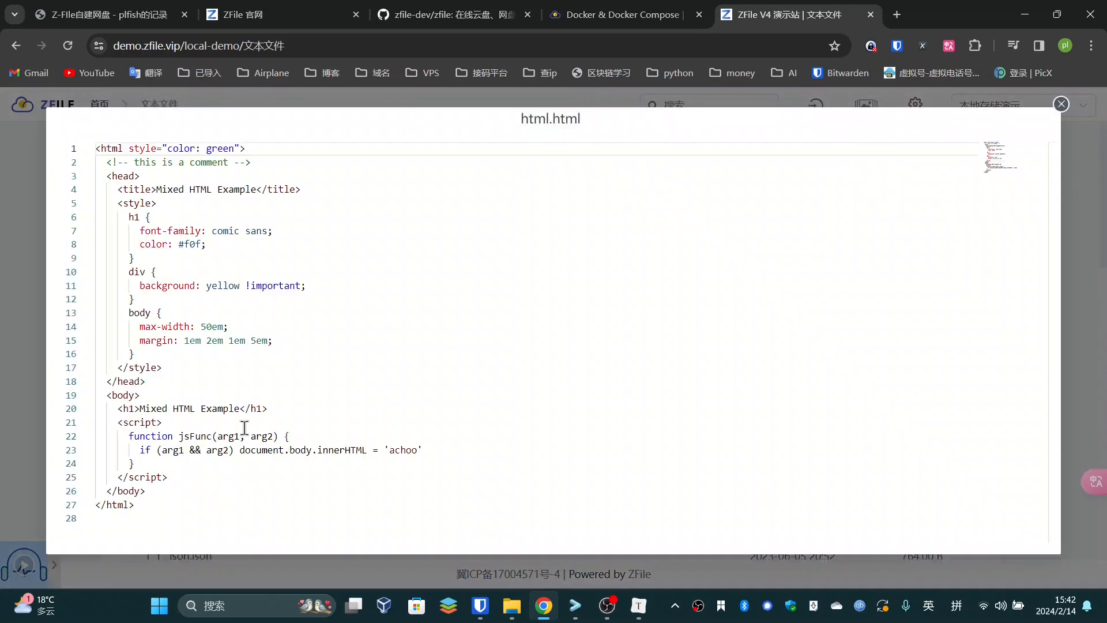
pyautogui.click(276, 310)
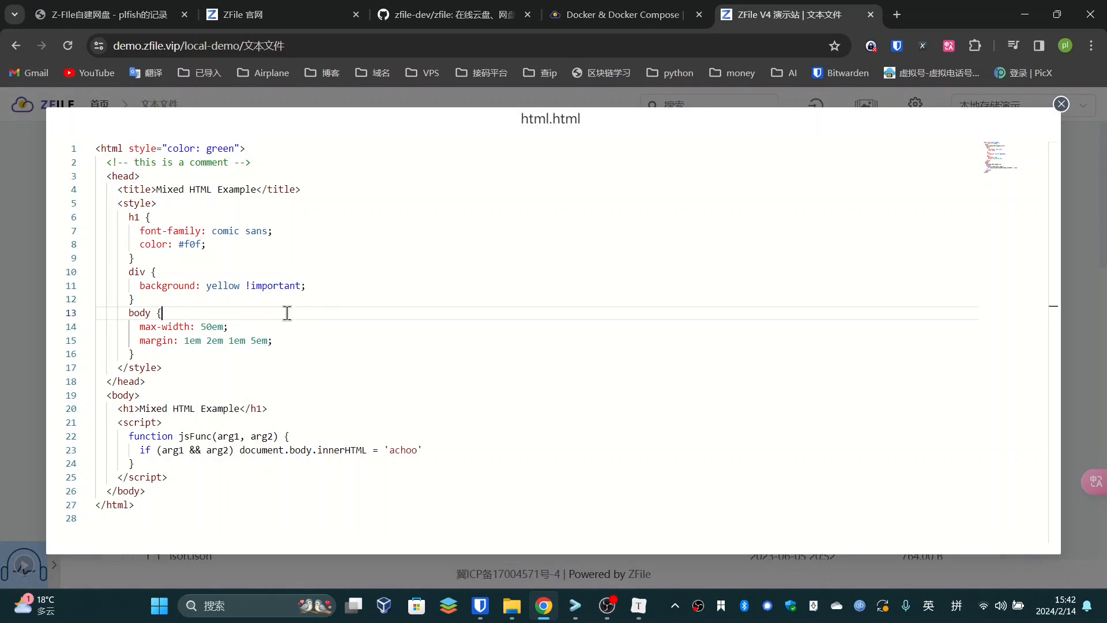
pyautogui.click(218, 249)
pyautogui.click(240, 205)
pyautogui.click(277, 272)
pyautogui.click(292, 310)
pyautogui.click(267, 385)
pyautogui.click(290, 424)
pyautogui.click(275, 450)
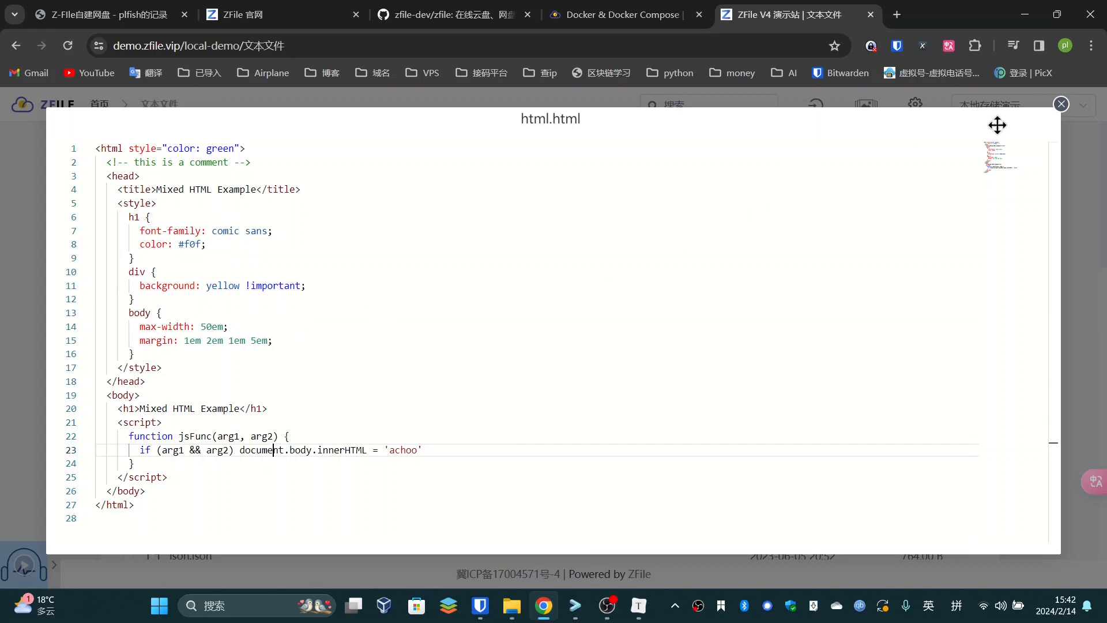
pyautogui.click(1061, 105)
# Preview the css.css source and close the preview
pyautogui.scroll(-4, 205, 398)
pyautogui.scroll(4, 205, 346)
pyautogui.scroll(-4, 206, 288)
pyautogui.scroll(4, 209, 254)
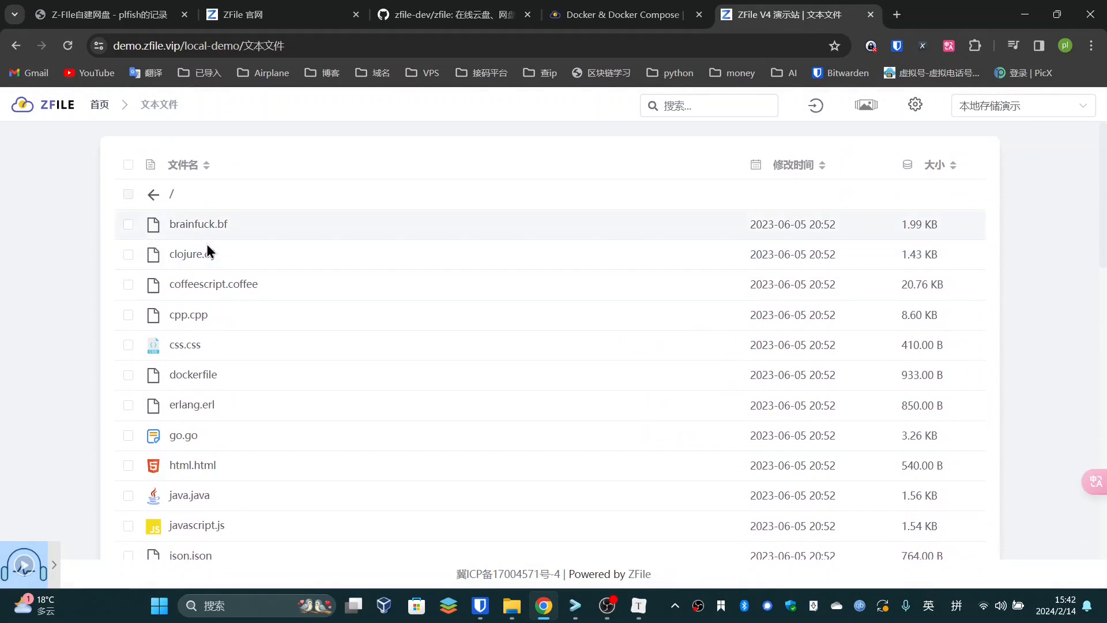
pyautogui.click(186, 347)
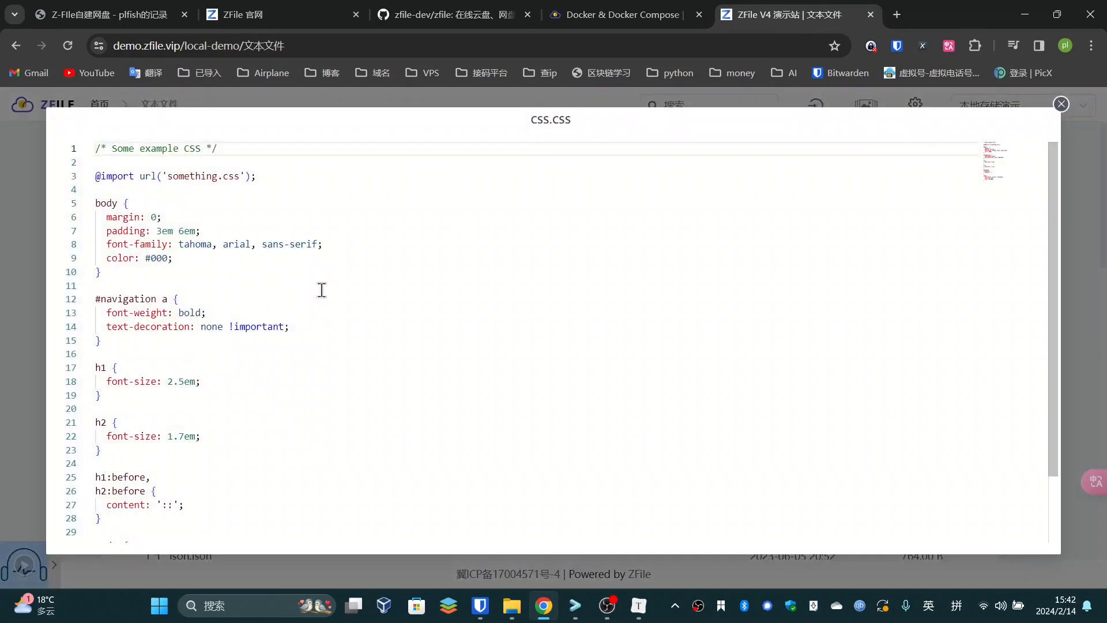
pyautogui.click(1061, 105)
pyautogui.scroll(-5, 346, 431)
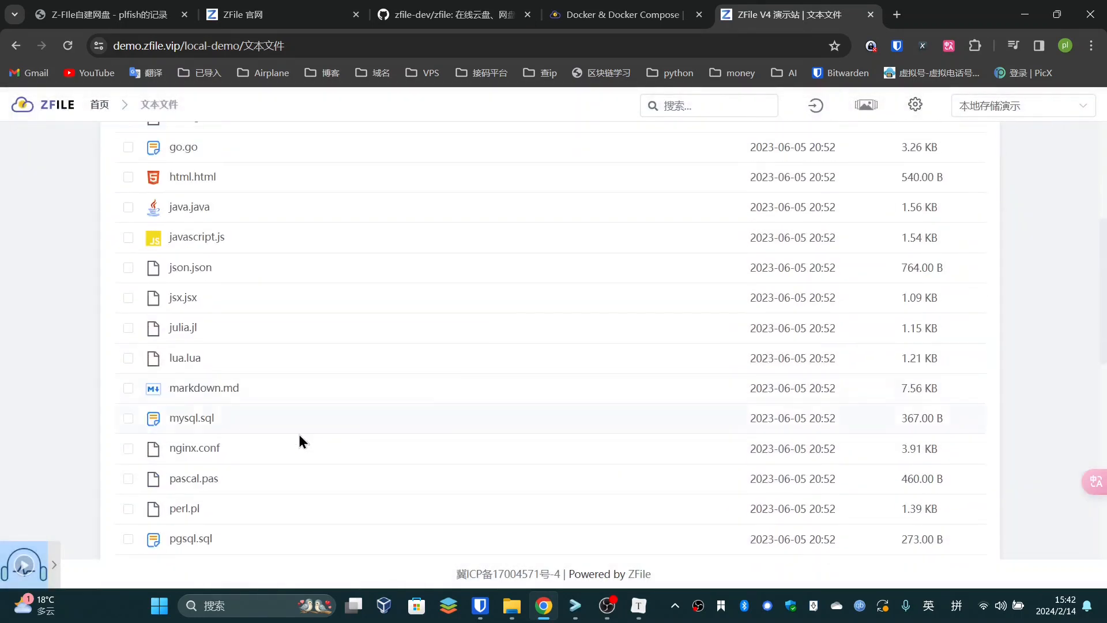
pyautogui.scroll(5, 234, 385)
# Go from the root into 图片, look inside 彩蛋, then open the 原图 folder
pyautogui.click(155, 197)
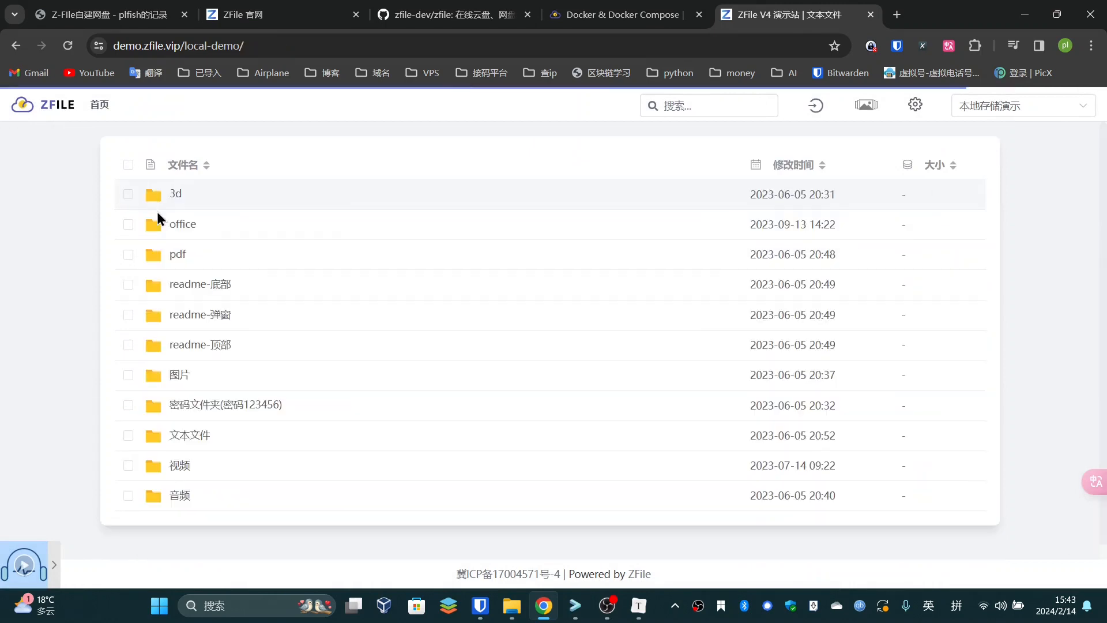
pyautogui.click(179, 376)
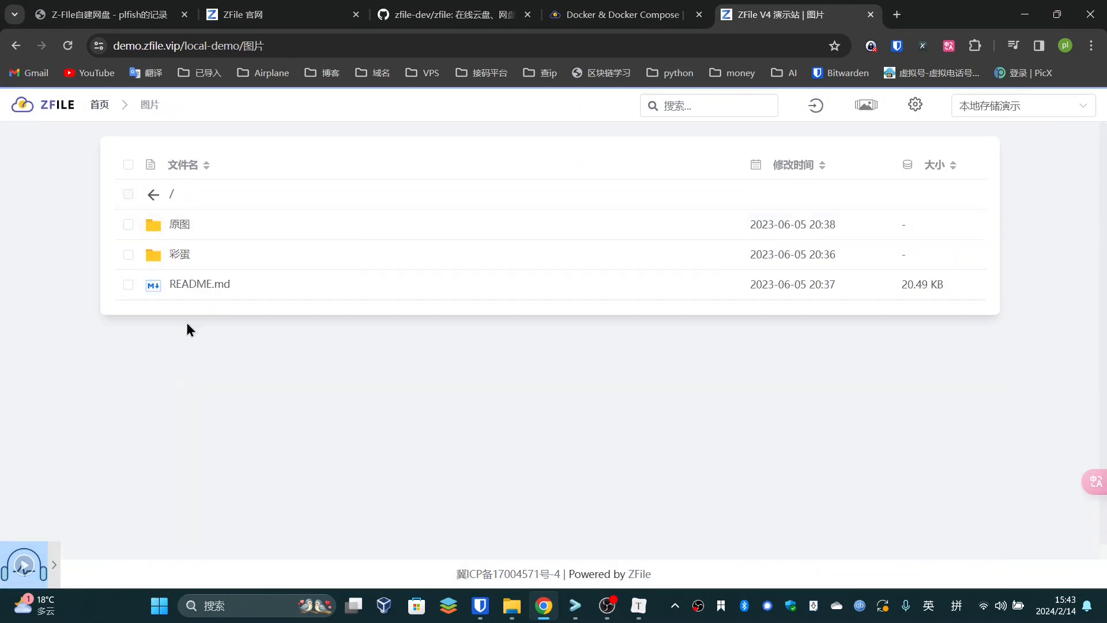
pyautogui.click(181, 252)
pyautogui.click(156, 192)
pyautogui.click(188, 226)
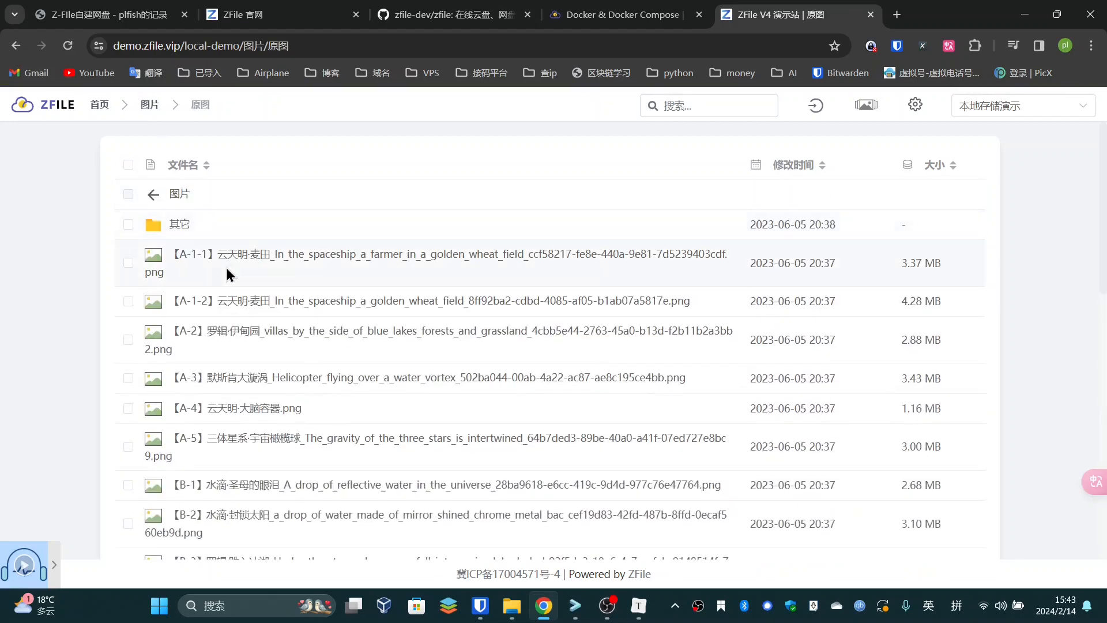
# Preview the golden wheat-field image, step through the next two images, and close the preview
pyautogui.click(226, 265)
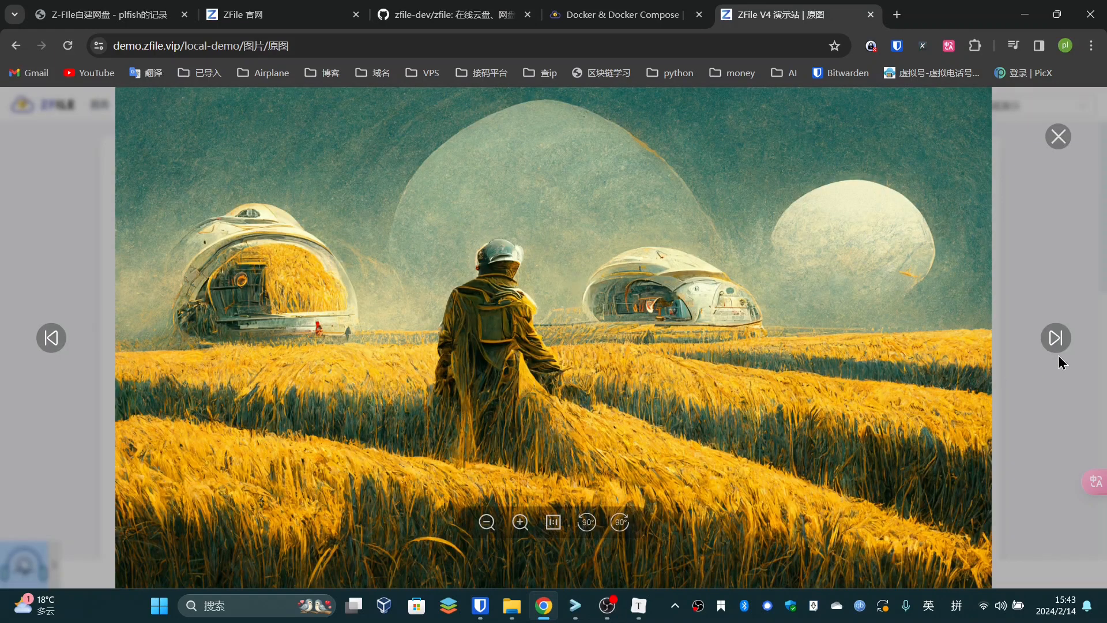
pyautogui.click(1051, 341)
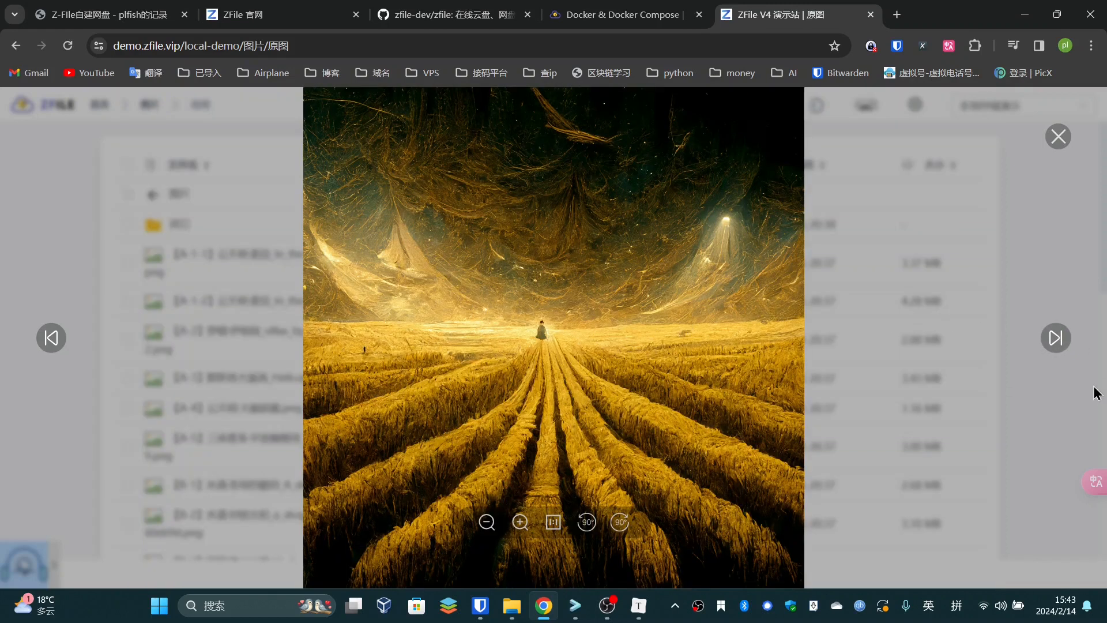
pyautogui.click(1057, 339)
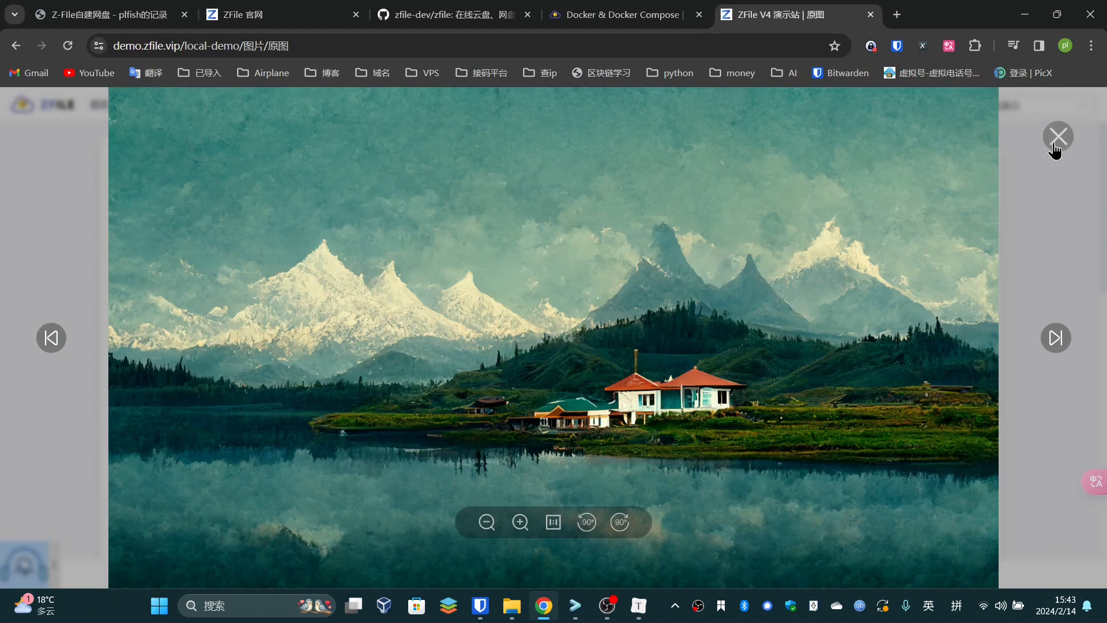
pyautogui.click(1059, 137)
# Return to the plfish Z-File article and read its Ubantu系统VPS requirement
pyautogui.click(445, 14)
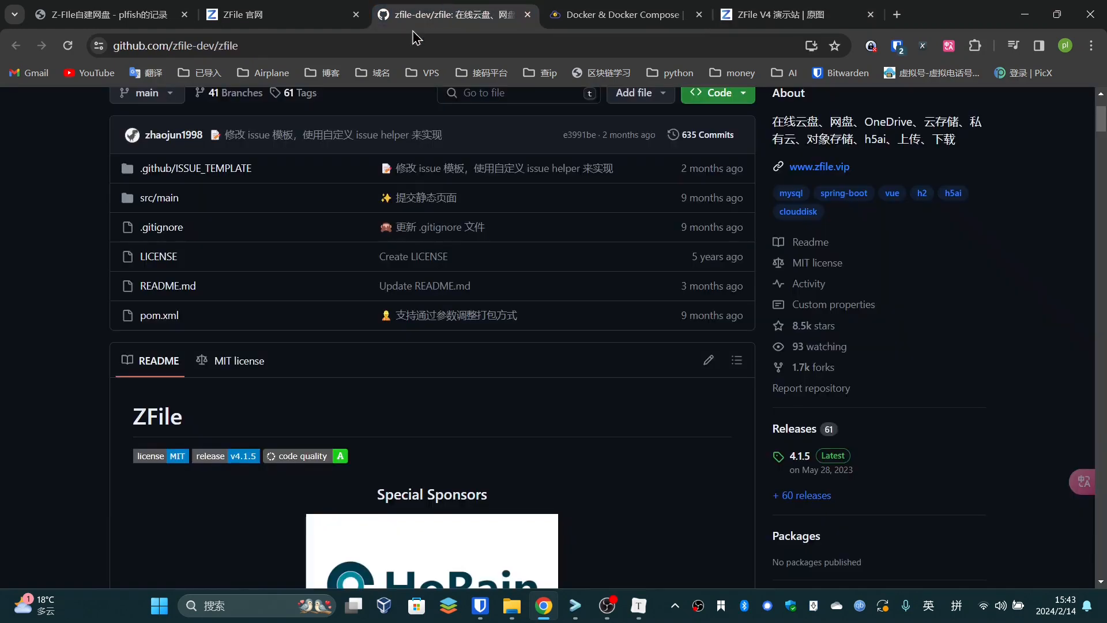
pyautogui.click(110, 15)
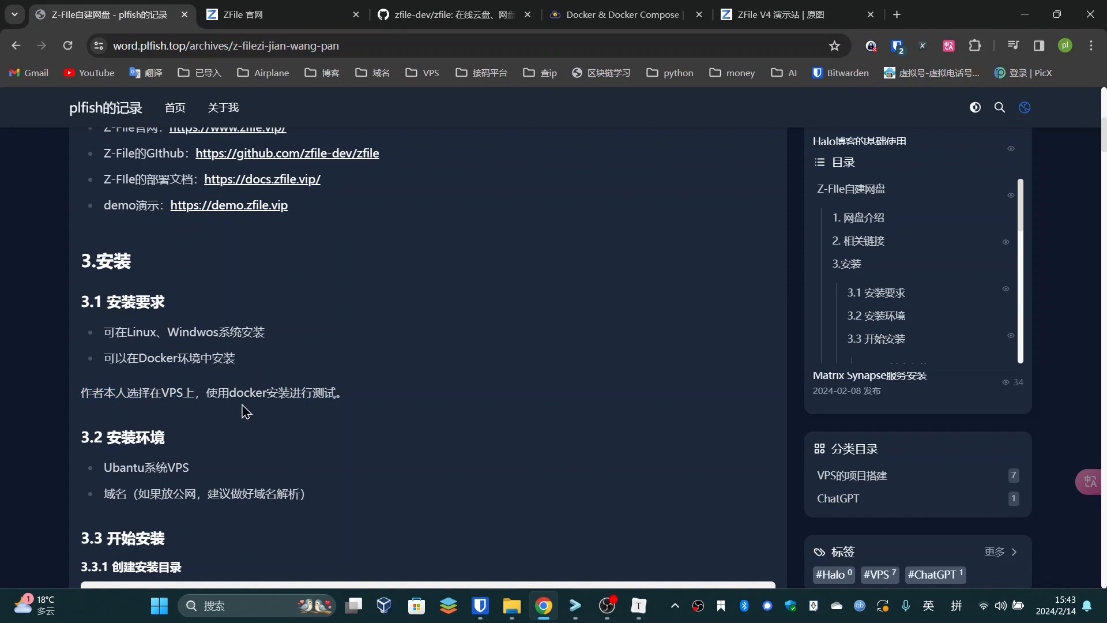
pyautogui.scroll(-2, 325, 398)
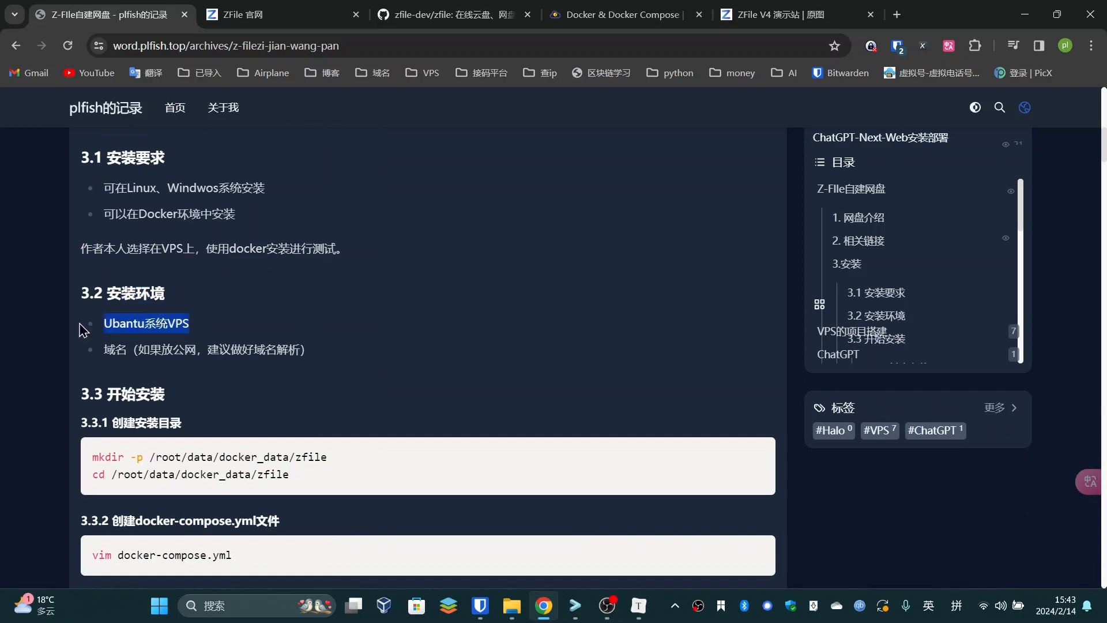
pyautogui.moveTo(104, 324); pyautogui.dragTo(188, 324)
pyautogui.click(187, 325)
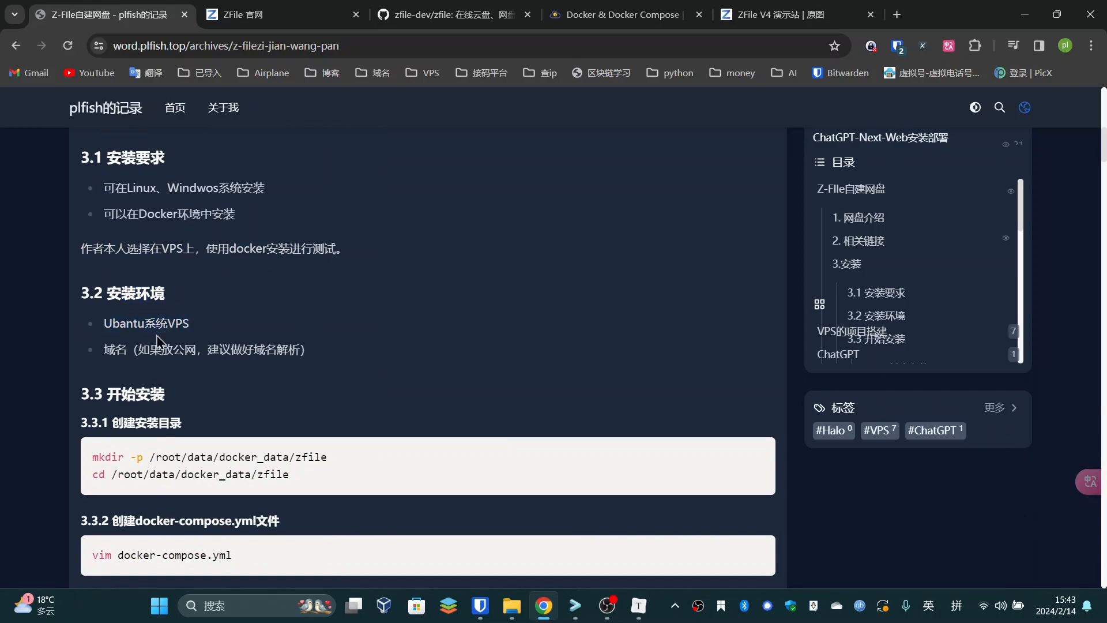
# Read the 域名 and 域名解析 requirements, then scroll to section 3.3 开始安装
pyautogui.moveTo(131, 351); pyautogui.dragTo(155, 356)
pyautogui.click(120, 352)
pyautogui.click(128, 353)
pyautogui.click(306, 364)
pyautogui.click(179, 356)
pyautogui.moveTo(304, 348); pyautogui.dragTo(252, 350)
pyautogui.click(257, 349)
pyautogui.scroll(-2, 296, 357)
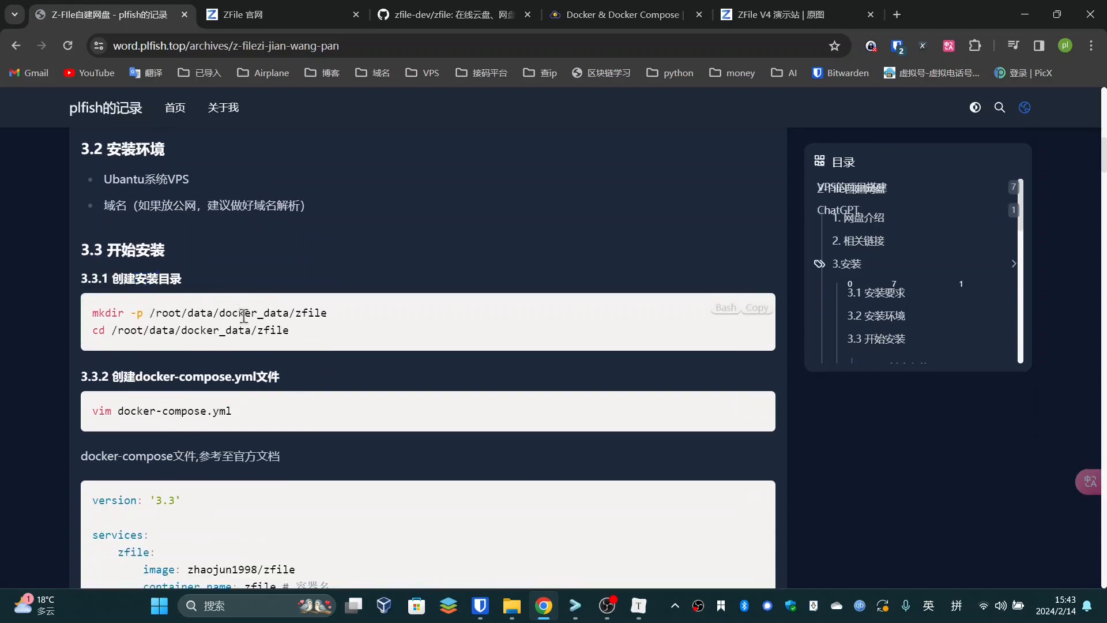
# Copy the word 'zfile' from the blog's mkdir command
pyautogui.click(582, 610)
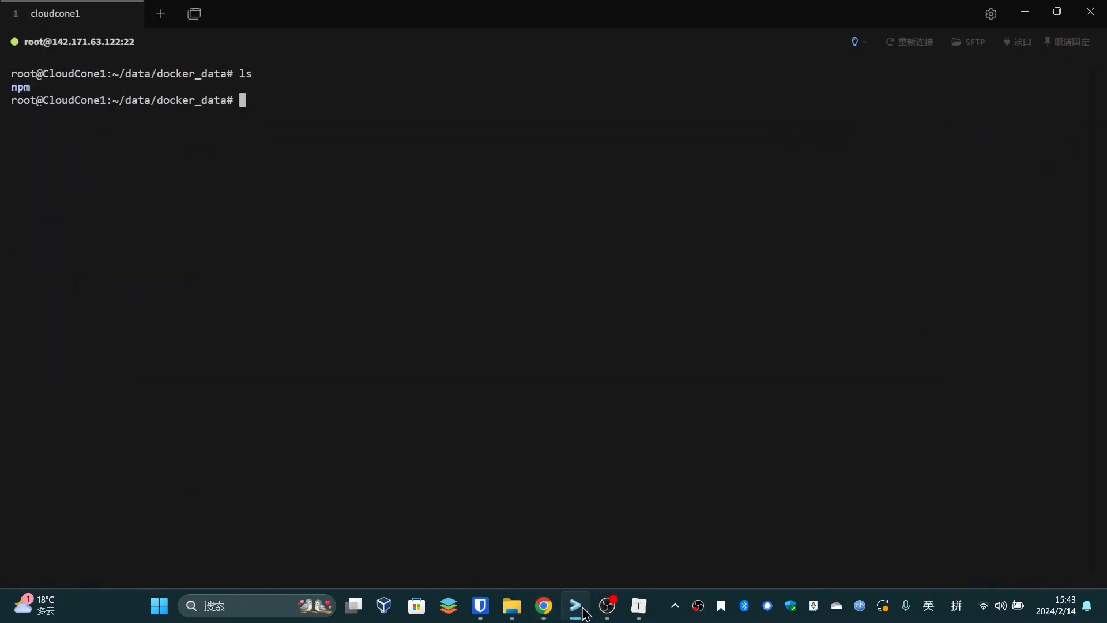
pyautogui.click(583, 612)
pyautogui.click(584, 613)
pyautogui.click(584, 612)
pyautogui.moveTo(328, 312); pyautogui.dragTo(258, 315)
pyautogui.click(271, 330)
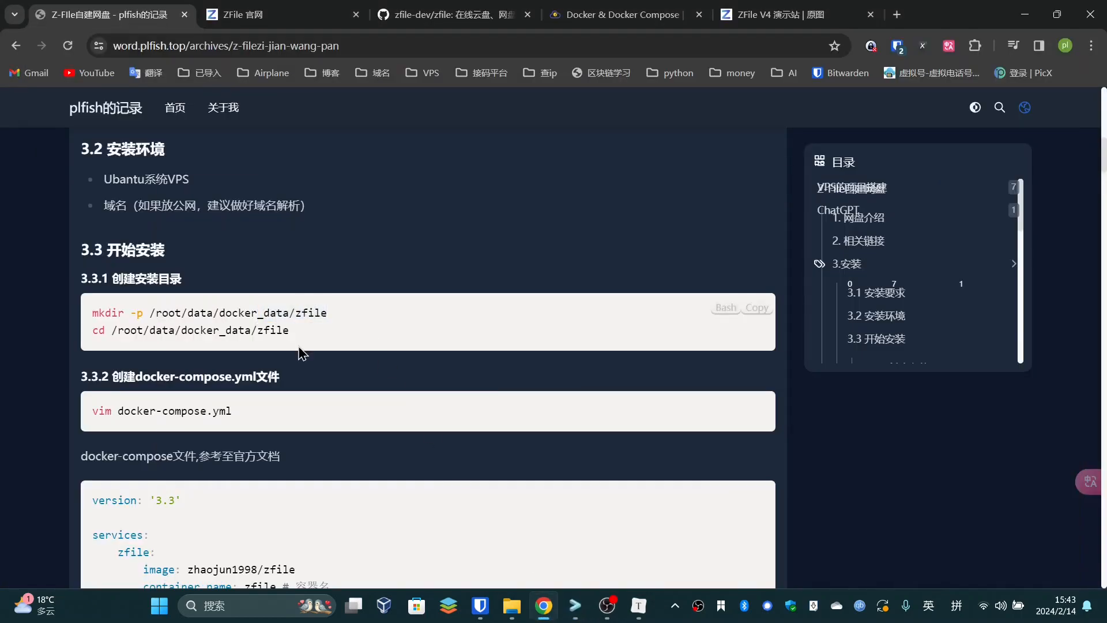
pyautogui.doubleClick(293, 317)
pyautogui.rightClick(307, 326)
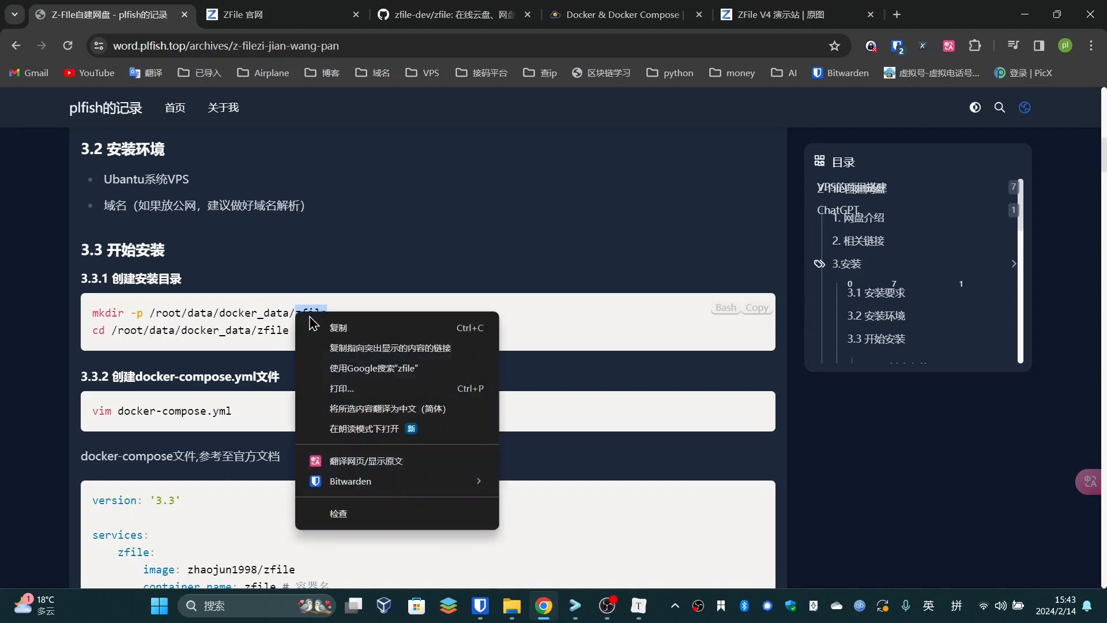
pyautogui.click(333, 335)
# In the terminal, run 'mkdir zfile' and then 'cd zfile/'
pyautogui.click(567, 604)
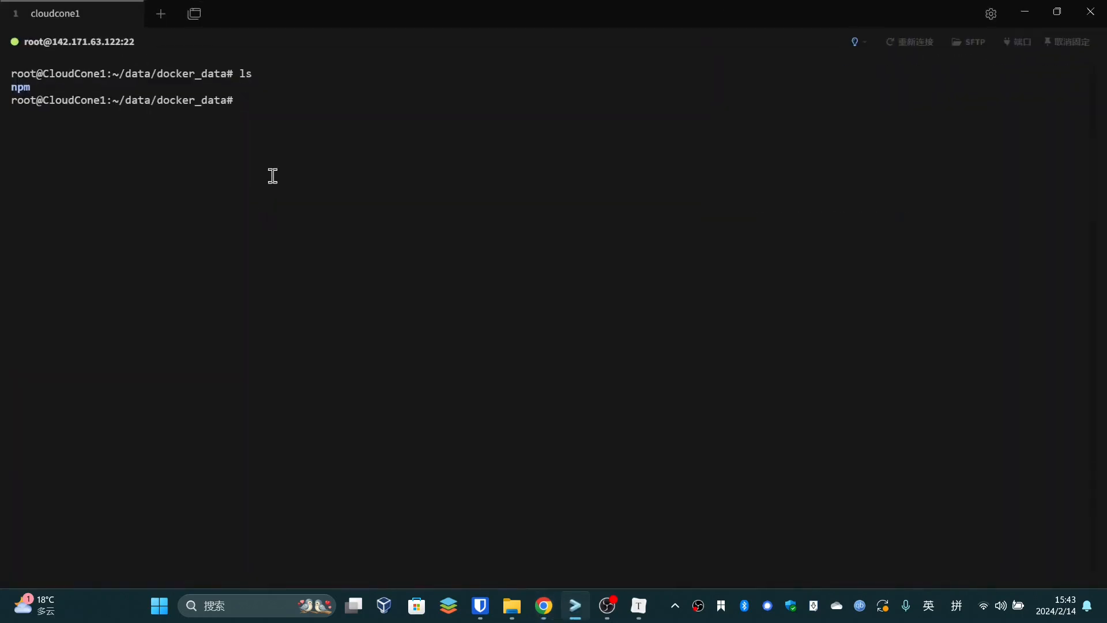
pyautogui.write('mkdir')
pyautogui.rightClick(283, 128)
pyautogui.press('Return')
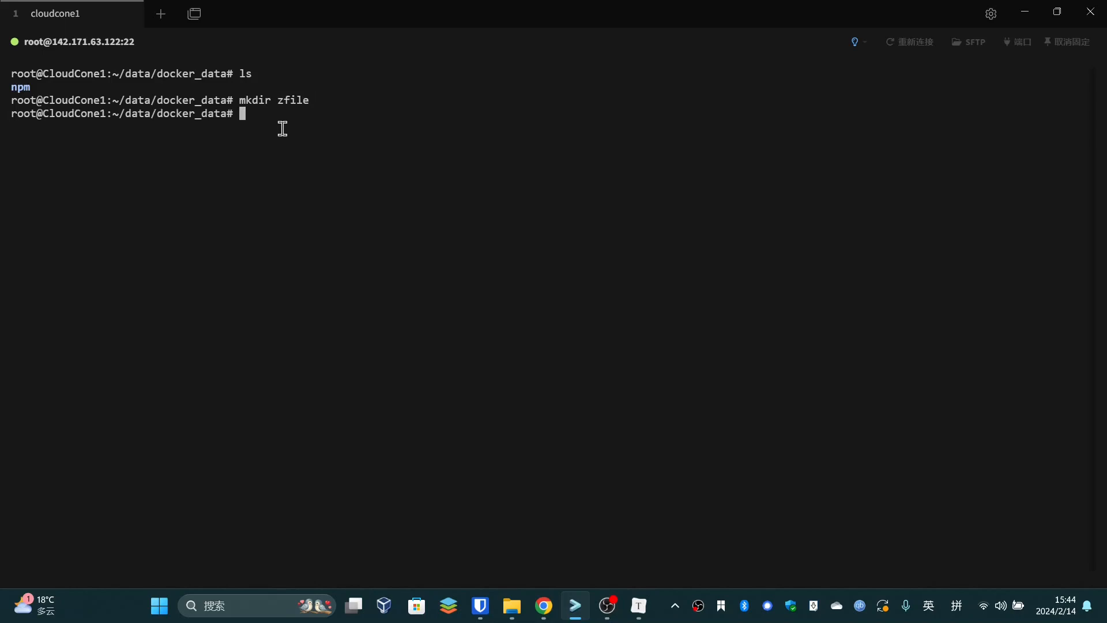
pyautogui.write('cd z')
pyautogui.press('Tab')
pyautogui.press('Return')
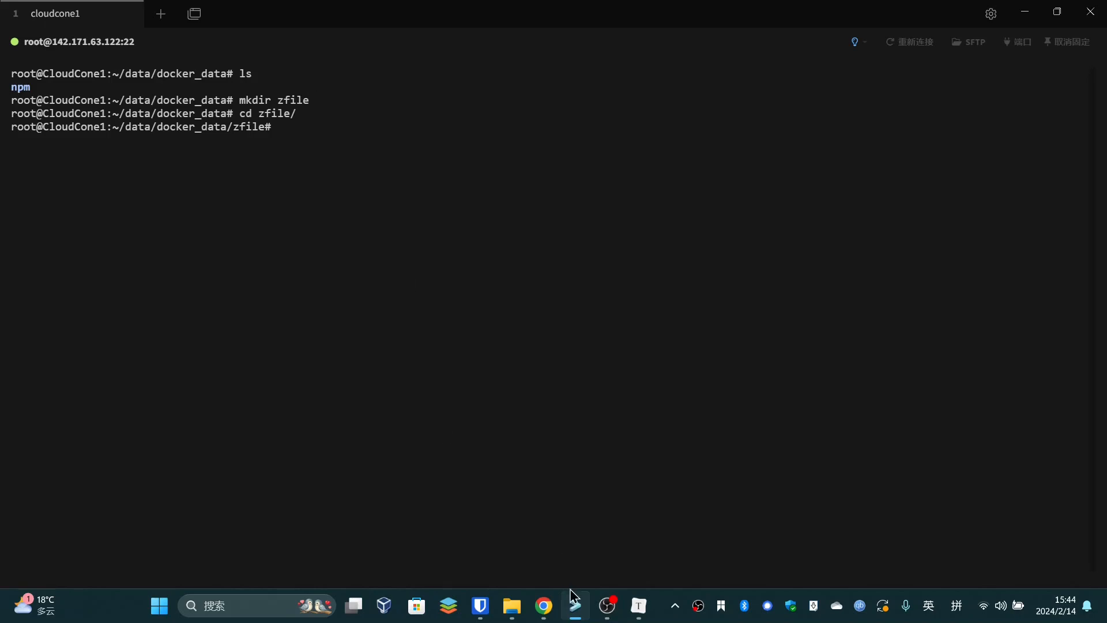
# Scroll the blog to the docker-compose.yml step and select its vim command
pyautogui.click(544, 606)
pyautogui.scroll(-2, 279, 441)
pyautogui.moveTo(232, 267); pyautogui.dragTo(123, 267)
# Run the pasted 'vim docker-compose.yml' command and enter insert mode
pyautogui.click(395, 280)
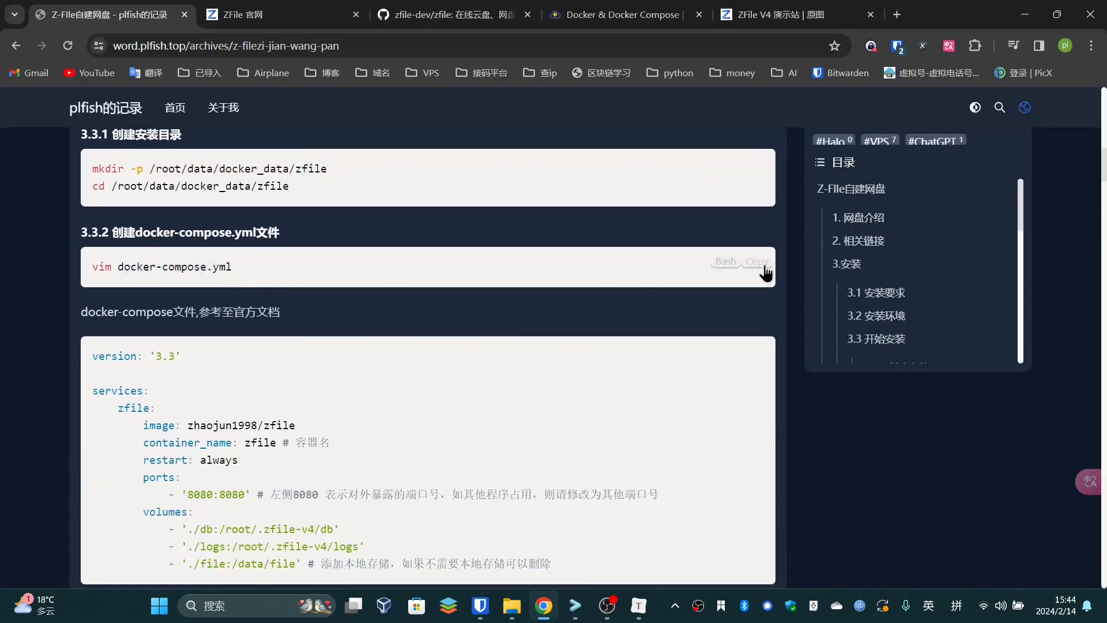
pyautogui.click(1025, 14)
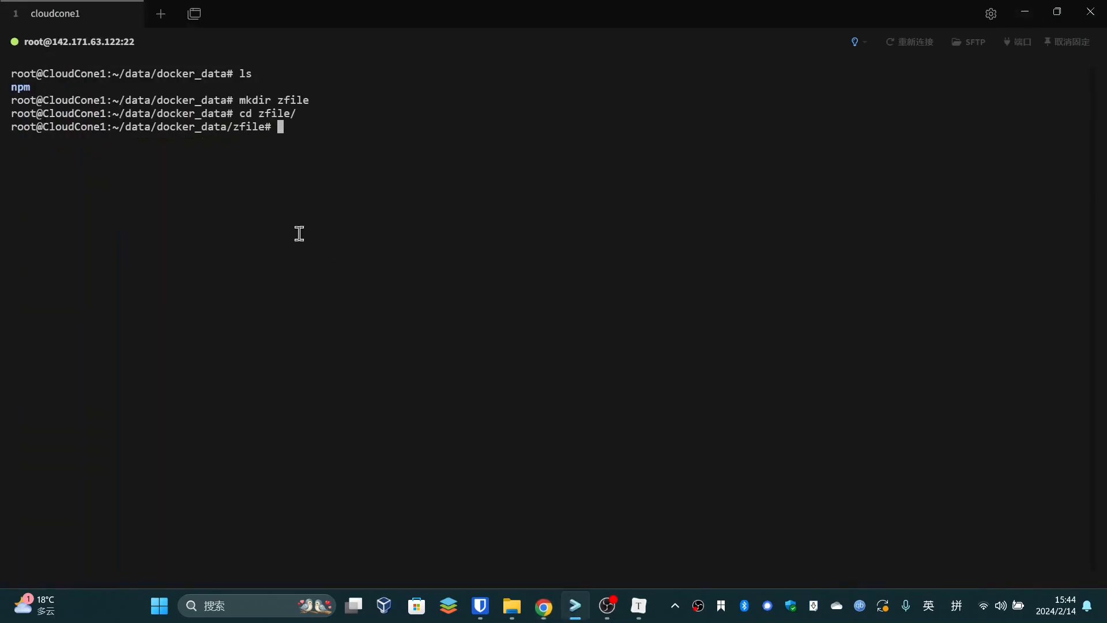
pyautogui.rightClick(299, 162)
pyautogui.click(502, 302)
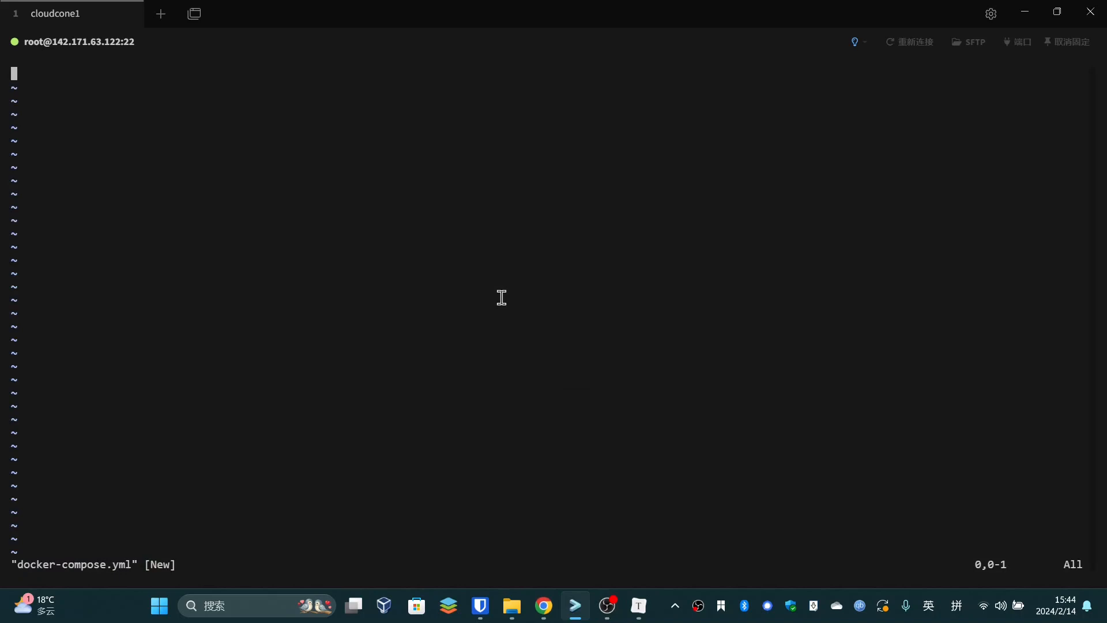
pyautogui.press('i')
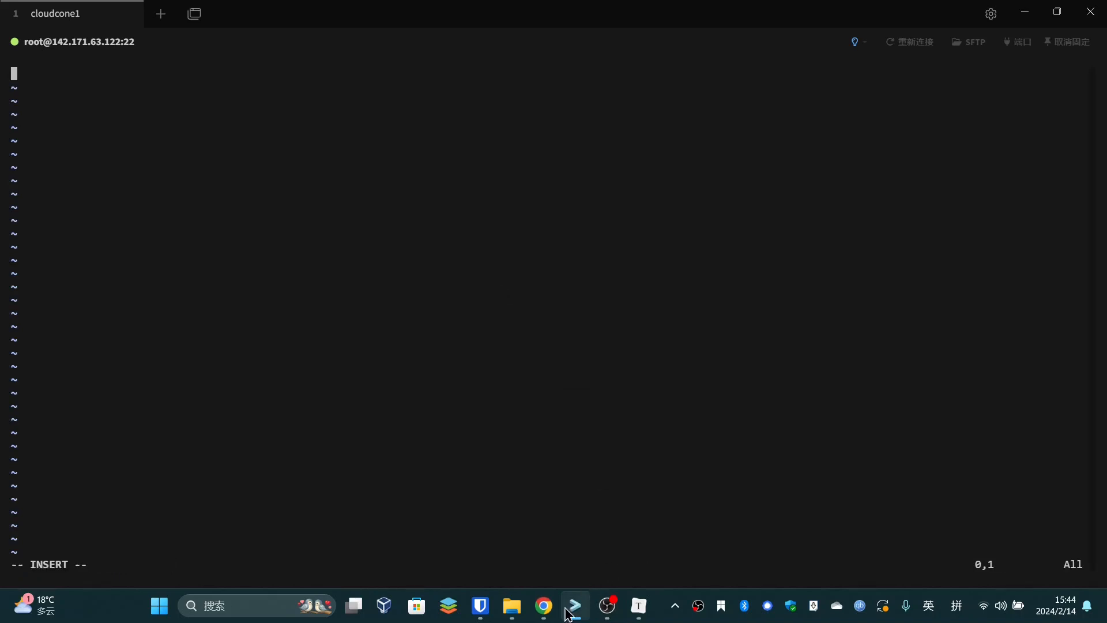
# Compare the blog's compose example with the volumes section of the official Docker Compose docs
pyautogui.click(544, 605)
pyautogui.scroll(-5, 577, 404)
pyautogui.scroll(3, 588, 342)
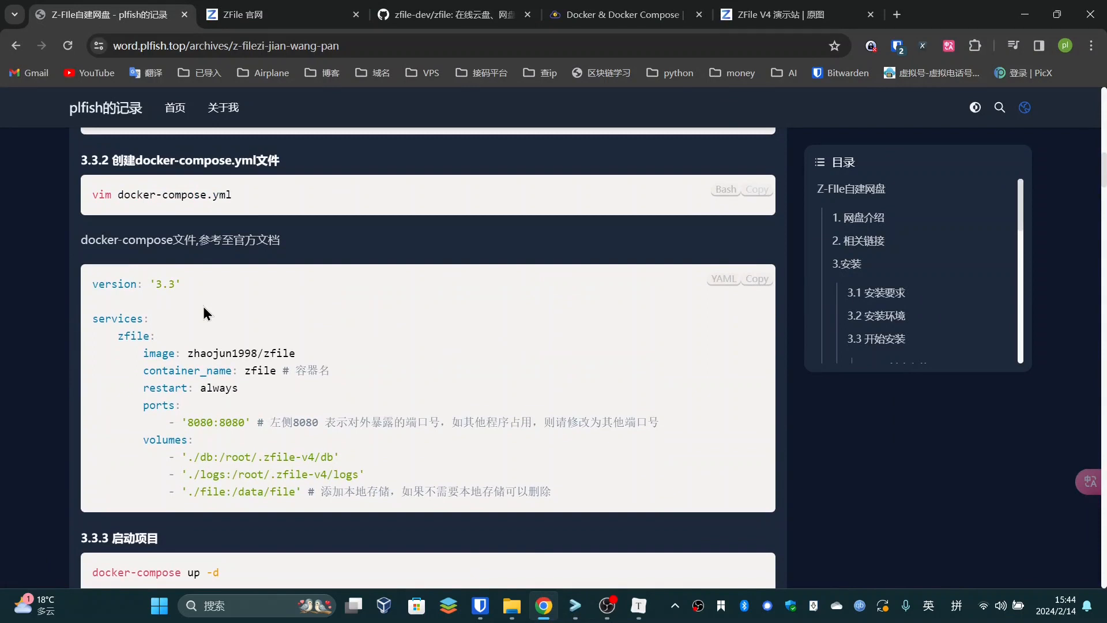
pyautogui.click(452, 14)
pyautogui.click(644, 8)
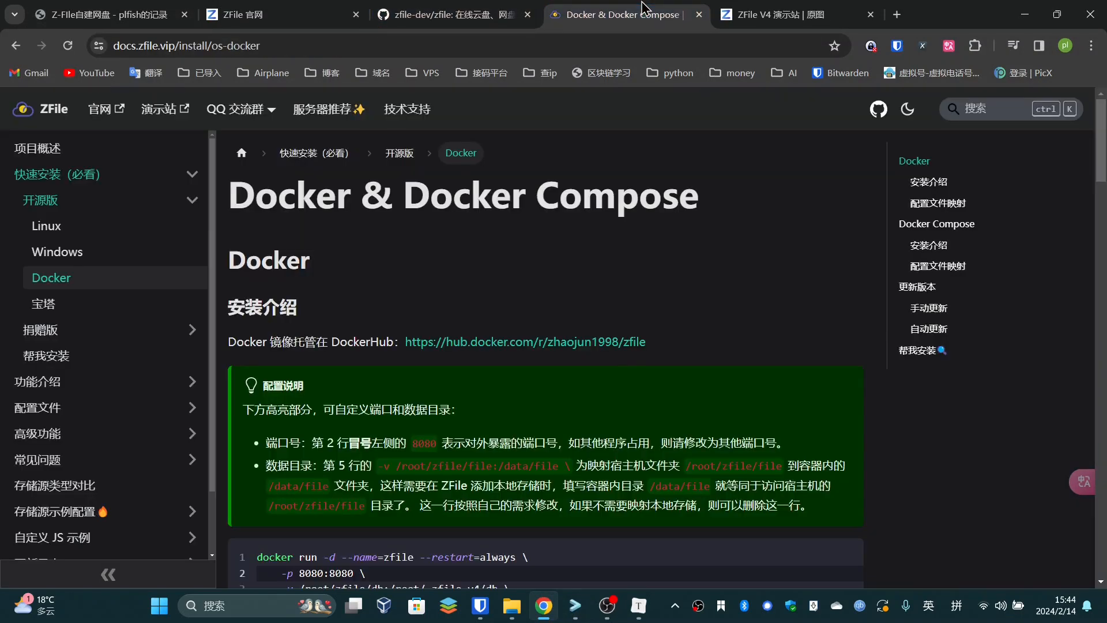
pyautogui.scroll(-10, 520, 327)
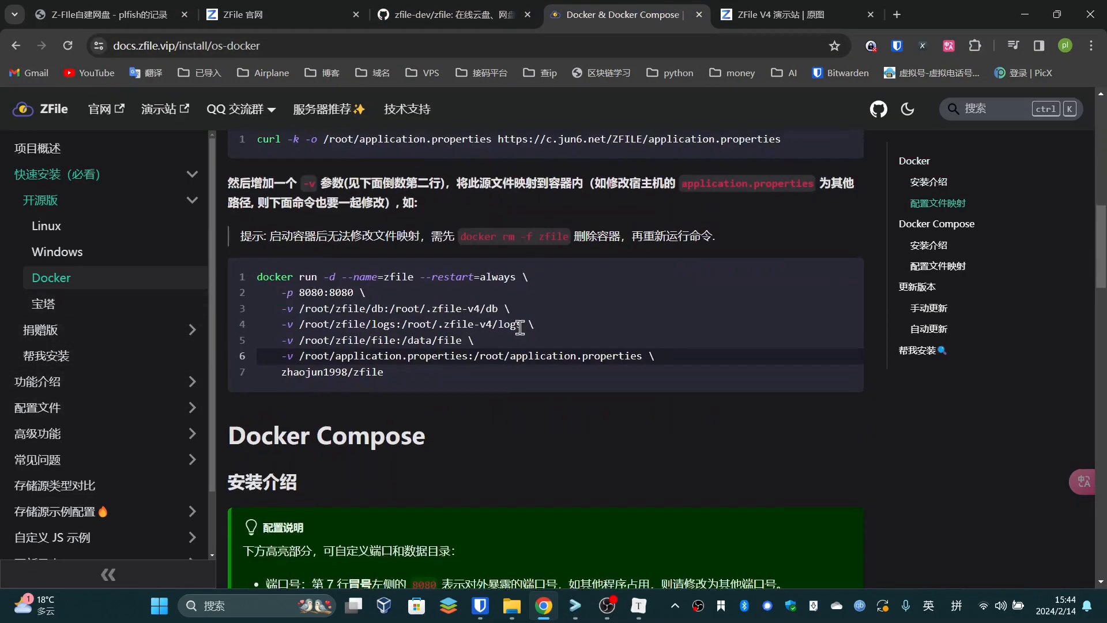
pyautogui.scroll(-9, 520, 327)
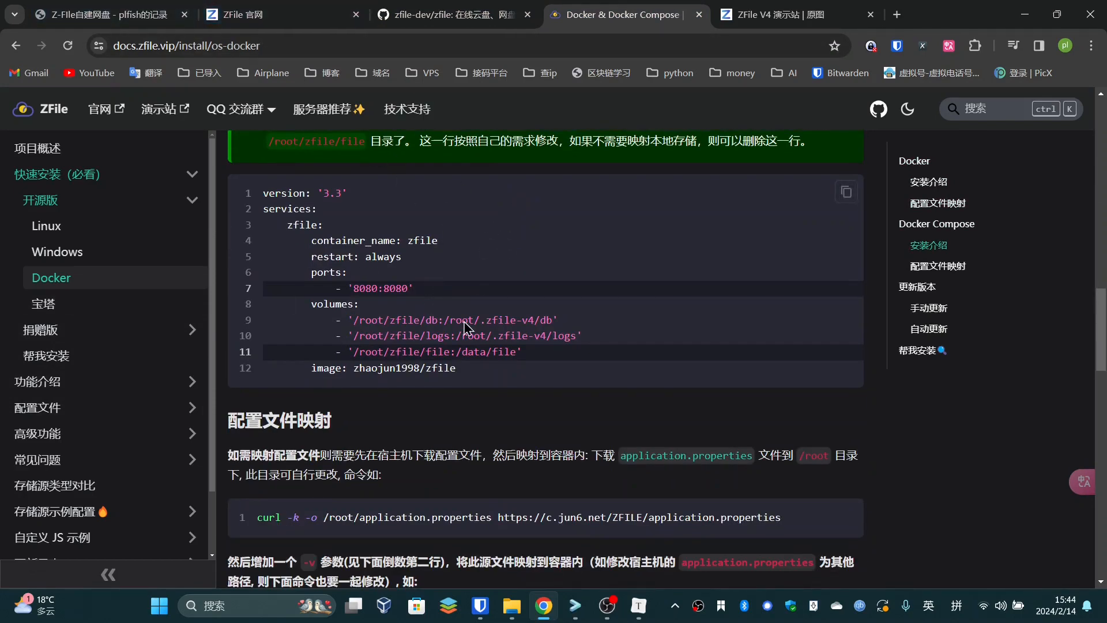
pyautogui.moveTo(557, 319); pyautogui.dragTo(497, 313)
pyautogui.click(498, 313)
# Copy the blog's docker-compose YAML block and paste it into the empty vim file
pyautogui.click(109, 15)
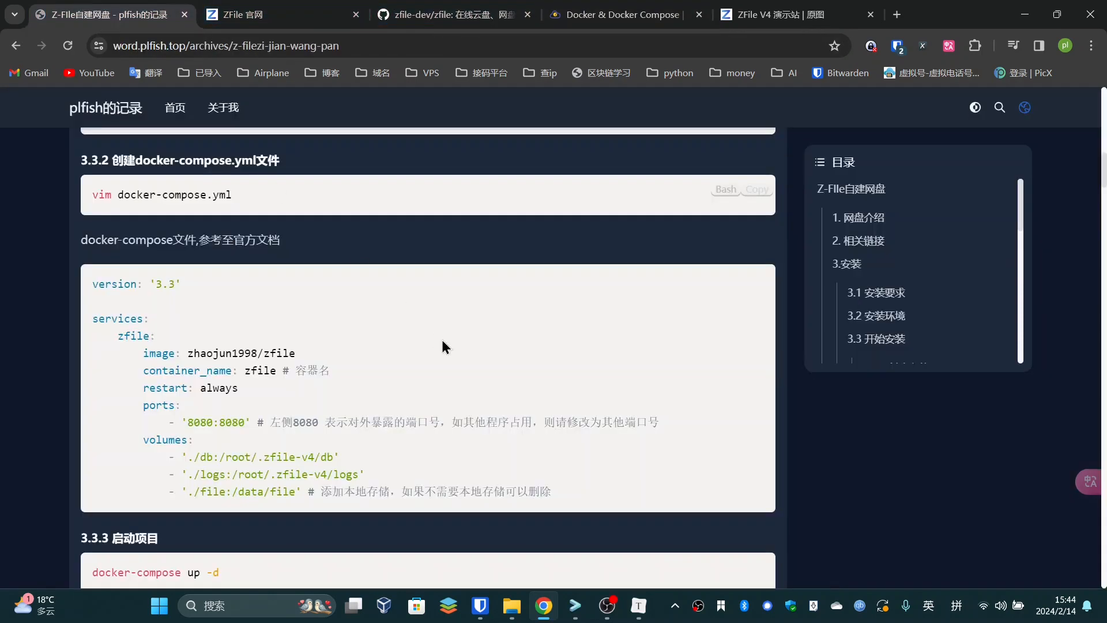
pyautogui.click(752, 279)
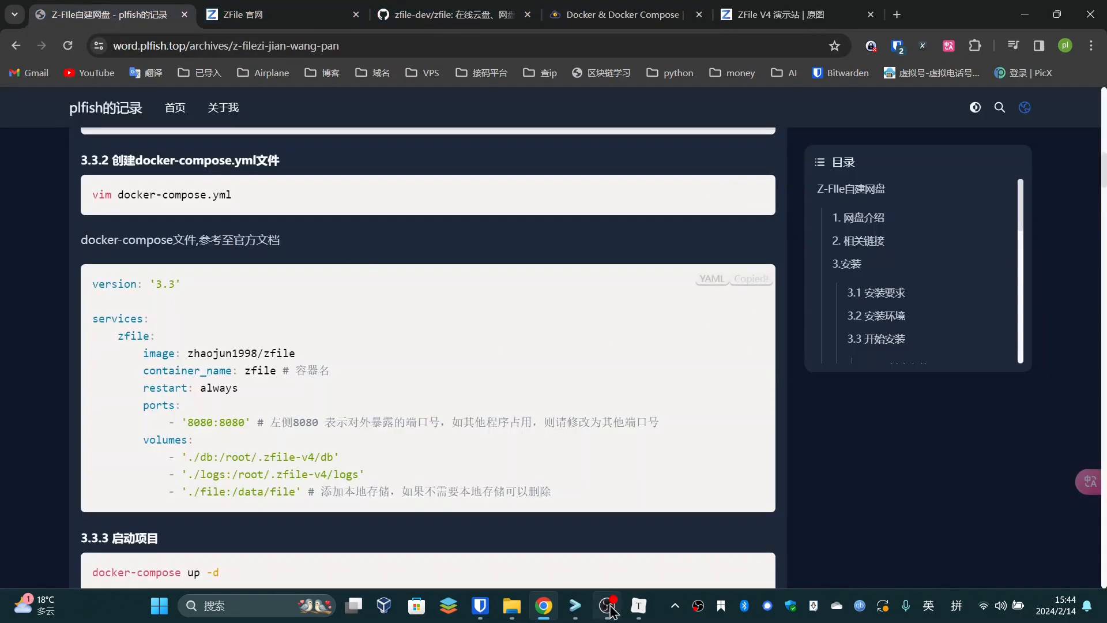
pyautogui.click(576, 606)
pyautogui.hotkey('ctrl', 'v')
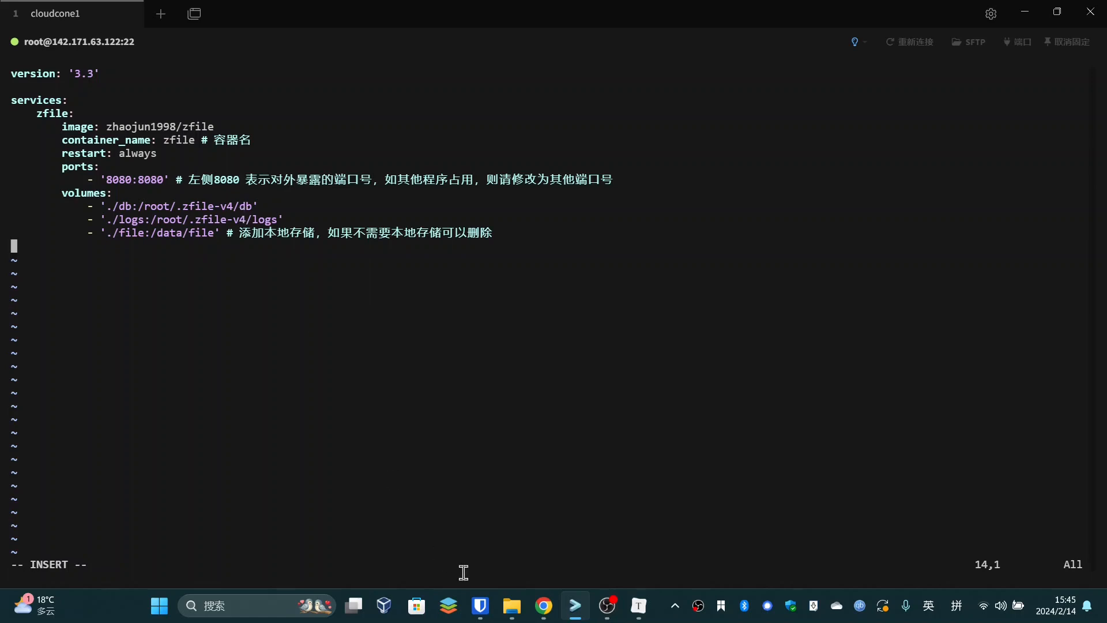
# Look up the 数据库配置 page under 配置文件 in the ZFile Docker install docs
pyautogui.click(544, 606)
pyautogui.click(482, 8)
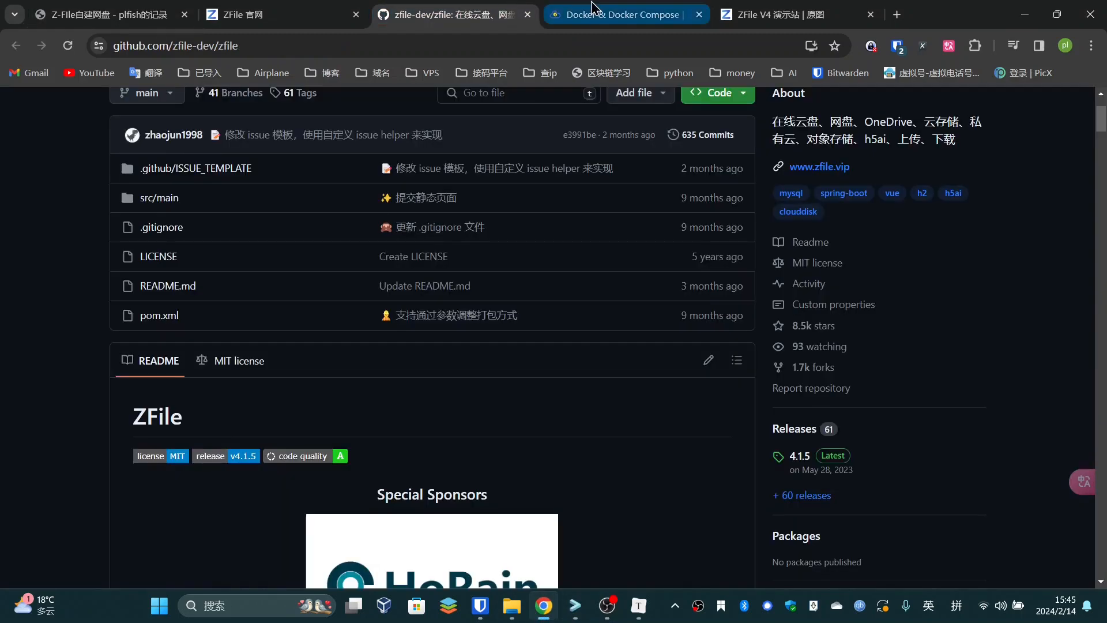
pyautogui.click(596, 10)
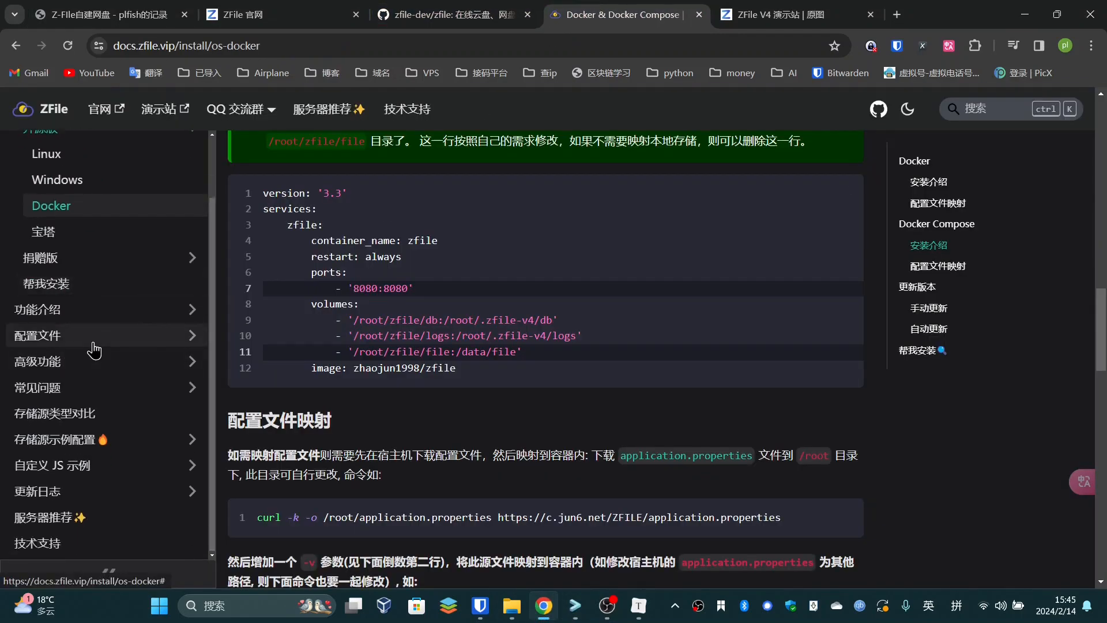
pyautogui.click(87, 337)
pyautogui.click(79, 319)
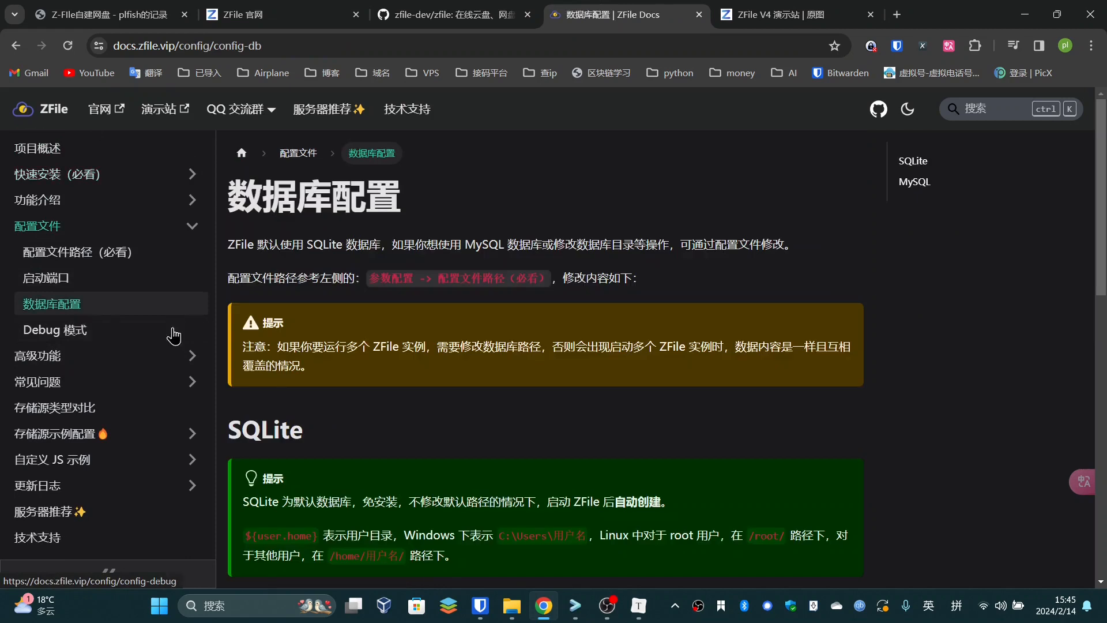
pyautogui.click(390, 261)
pyautogui.moveTo(231, 252); pyautogui.dragTo(584, 248)
pyautogui.click(645, 246)
pyautogui.moveTo(694, 245); pyautogui.dragTo(580, 249)
pyautogui.click(622, 253)
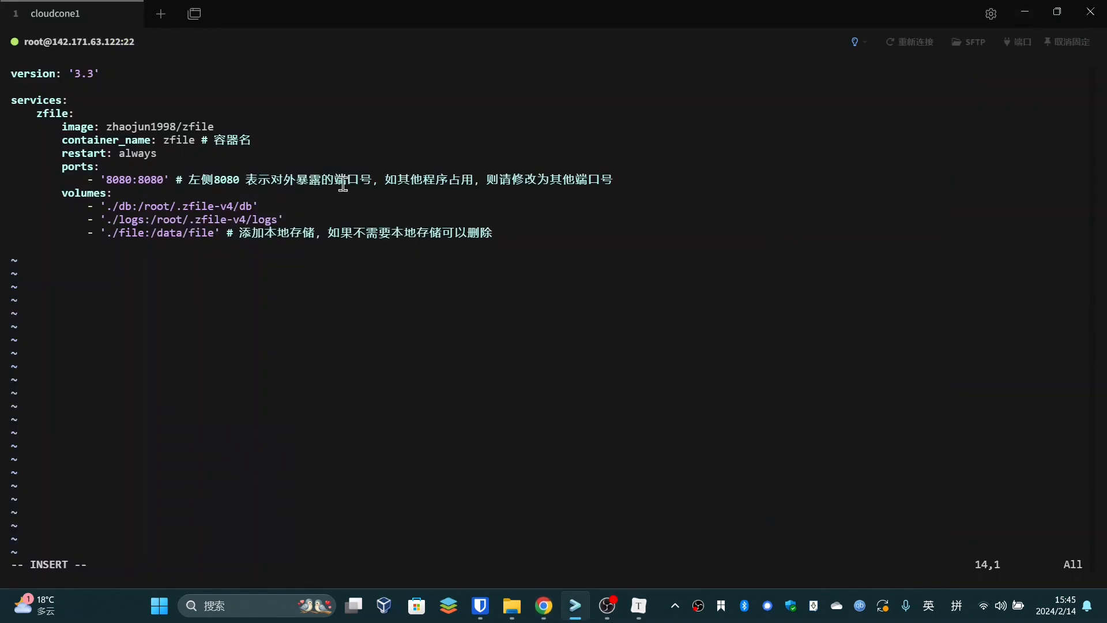
# Save docker-compose.yml with :wq, list the folder, and run docker-compose up -d
pyautogui.press('Escape')
pyautogui.hotkey('shift', ':')
pyautogui.press('Return')
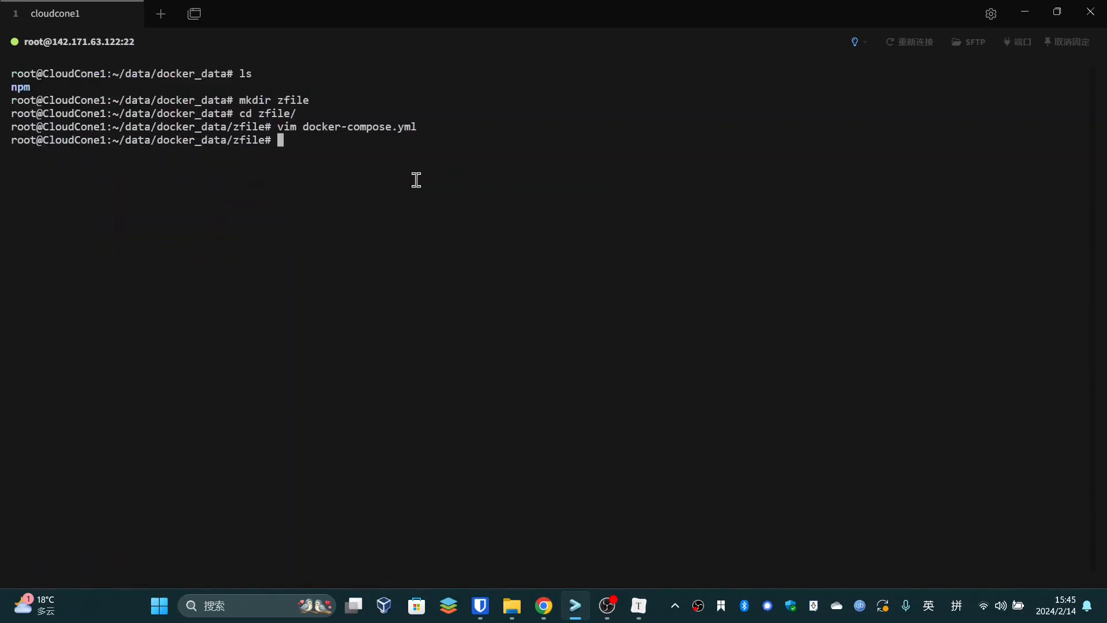
pyautogui.write('do')
pyautogui.press('Return')
pyautogui.write('docker')
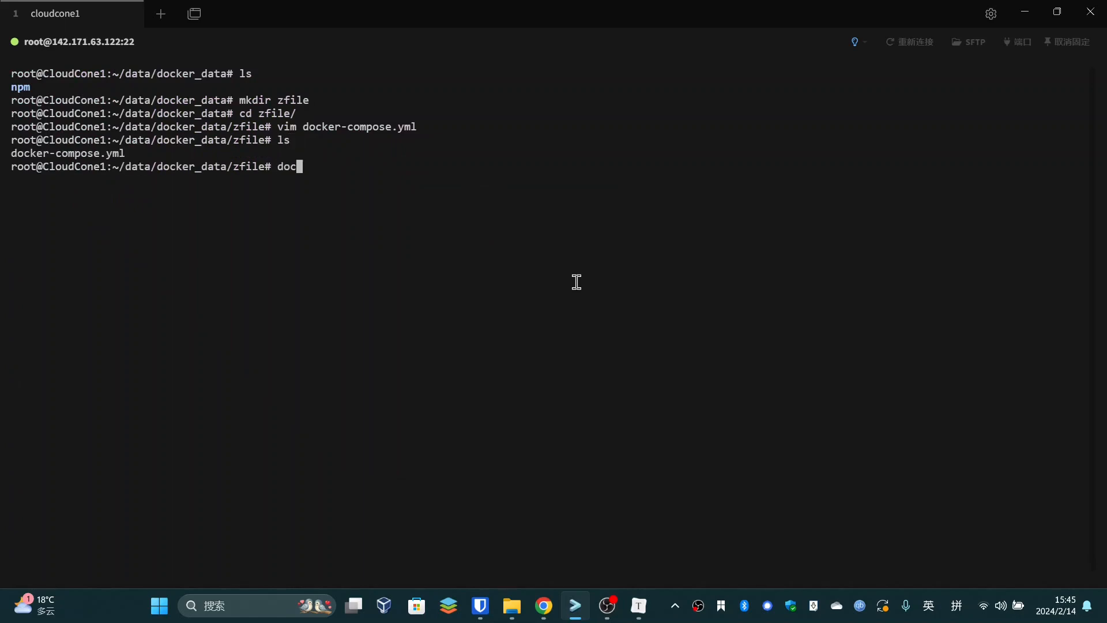
pyautogui.write('-compose up -d')
pyautogui.press('Return')
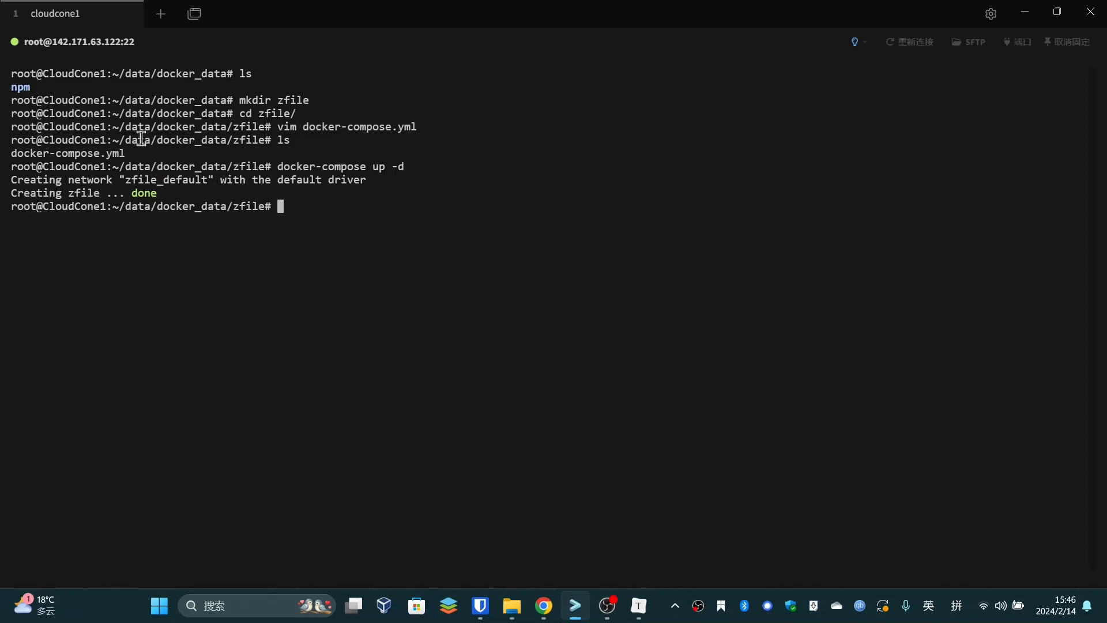
# Open a new Chrome tab and load 142.171.63.122:8080
pyautogui.click(552, 614)
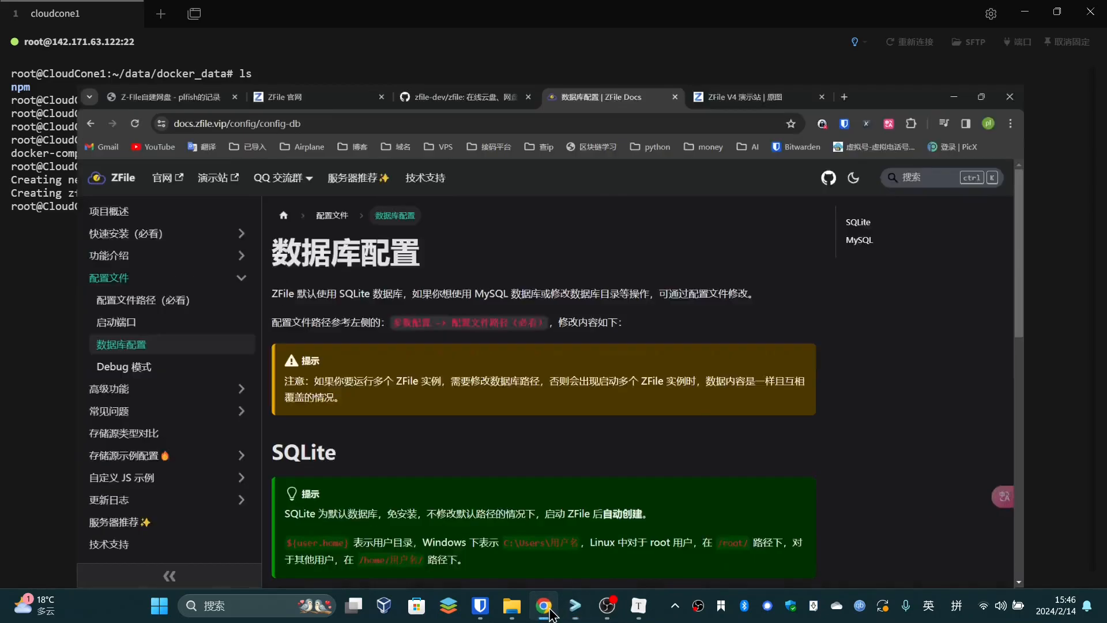
pyautogui.click(1092, 46)
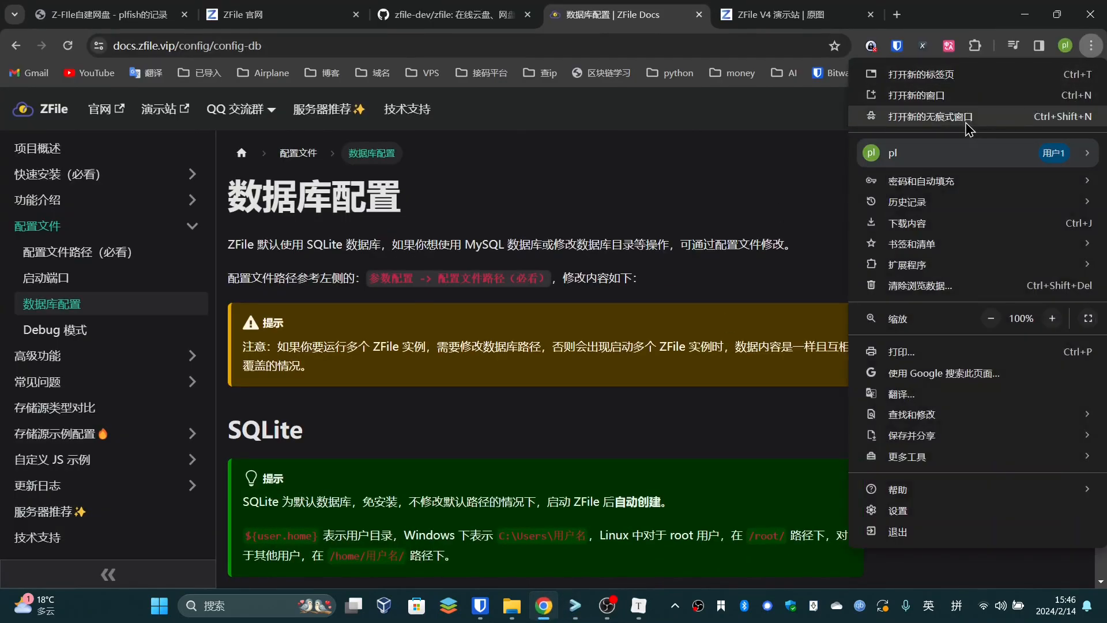
pyautogui.hotkey('ctrl', 't')
pyautogui.write('142.171.63.122:8080')
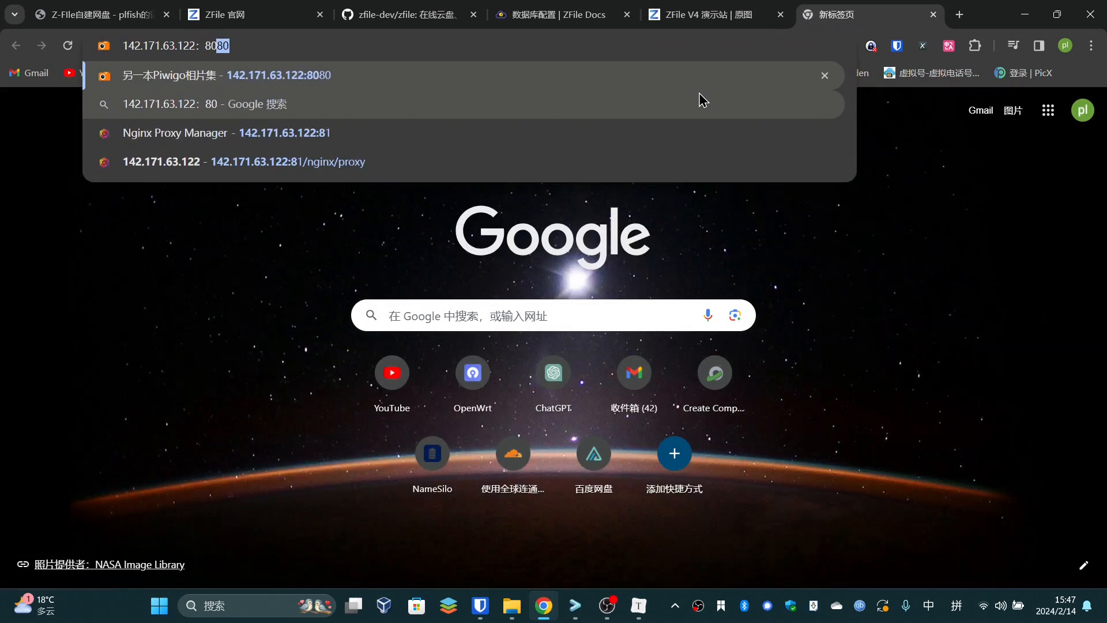
pyautogui.press('BackSpace')
pyautogui.press('BackSpace')
pyautogui.press('BackSpace')
pyautogui.press('BackSpace')
pyautogui.press('BackSpace')
pyautogui.write(':8080')
pyautogui.press('Return')
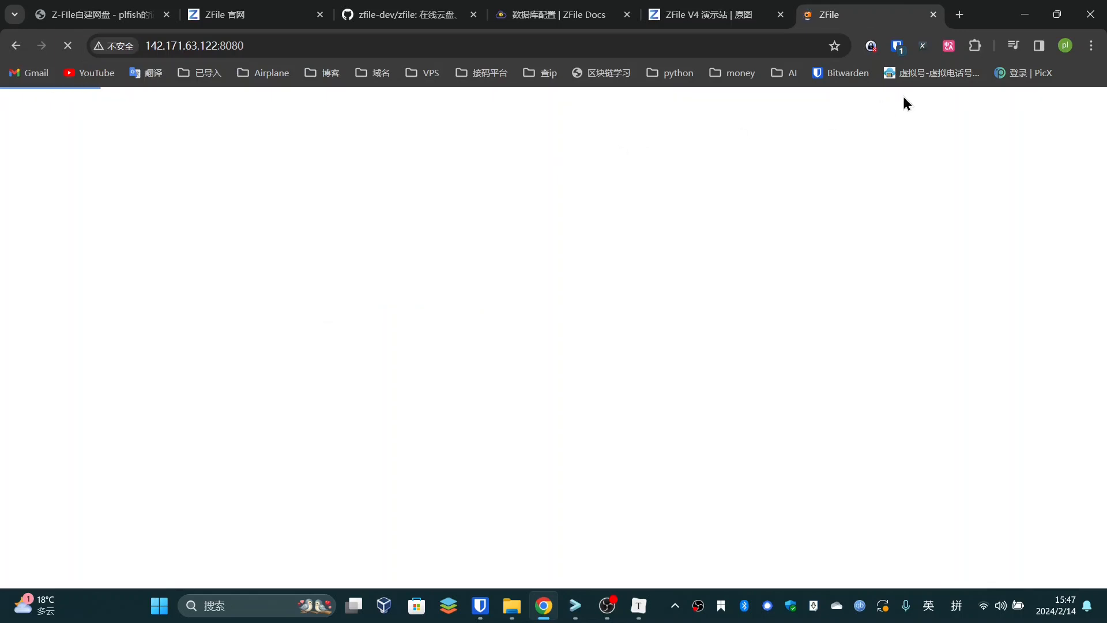
# Dismiss the Bitwarden popup and start entering the site name on the setup page
pyautogui.click(895, 47)
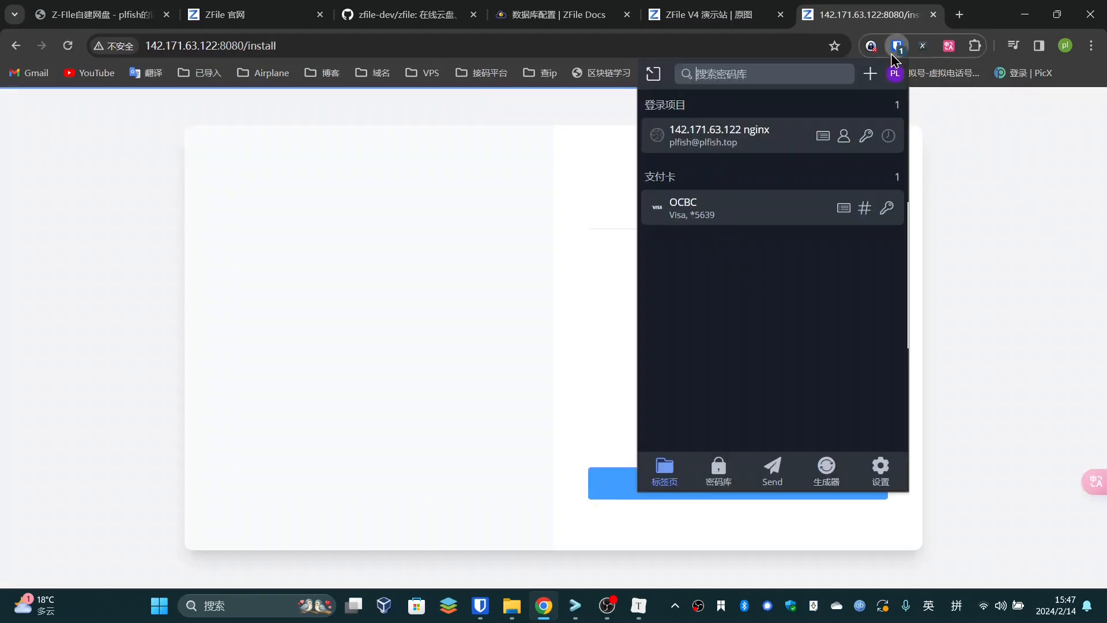
pyautogui.click(892, 55)
pyautogui.click(717, 304)
pyautogui.write('plfi')
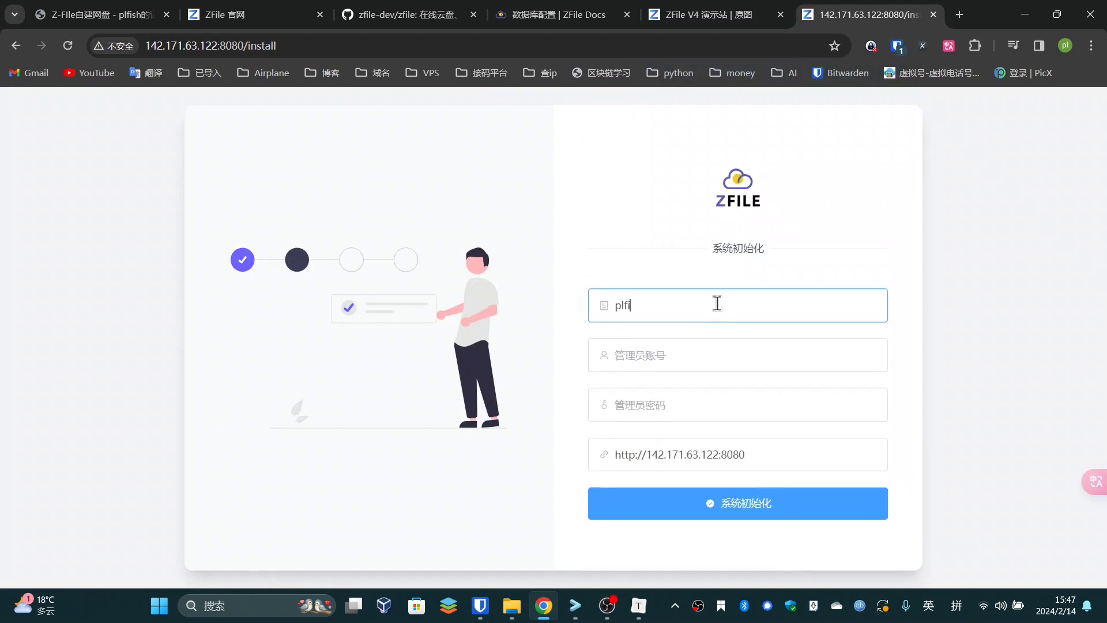
pyautogui.write('sh的目录')
# Enter the administrator account name
pyautogui.click(668, 364)
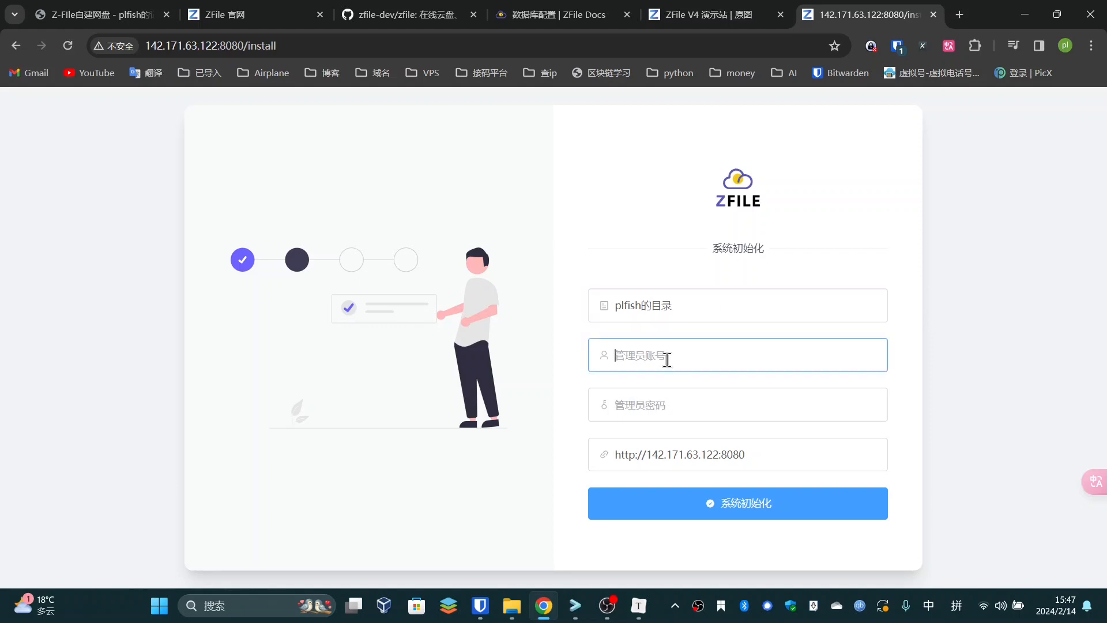
pyautogui.write('admin')
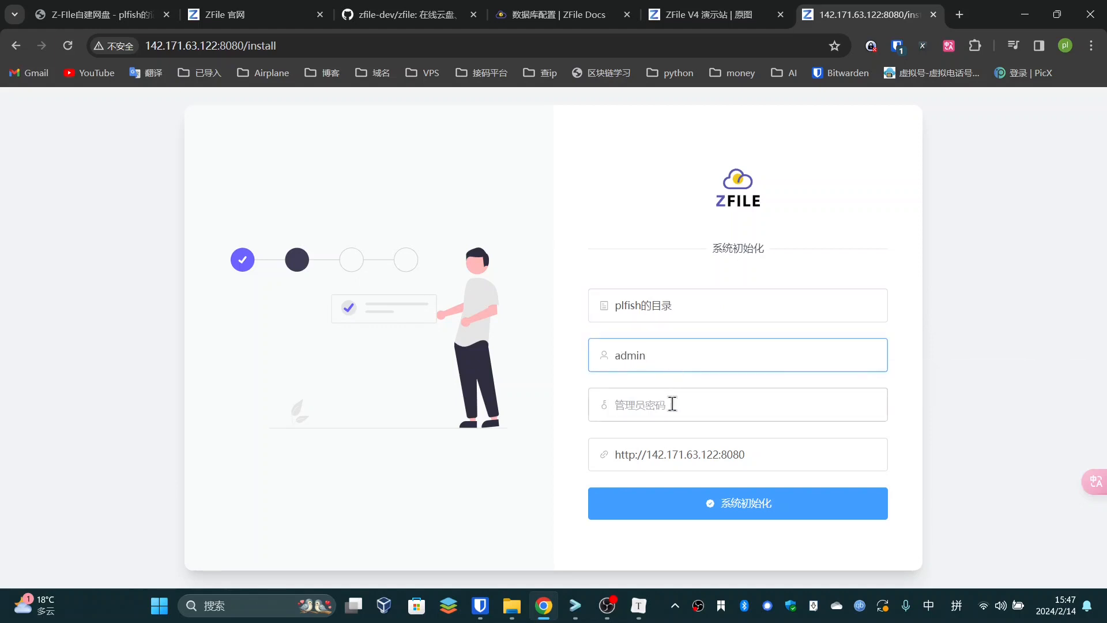
pyautogui.press('BackSpace')
pyautogui.press('BackSpace')
pyautogui.press('shift')
pyautogui.write('plfish')
# Set the administrator password, keep the site address, and run 系统初始化
pyautogui.click(673, 404)
pyautogui.write('123')
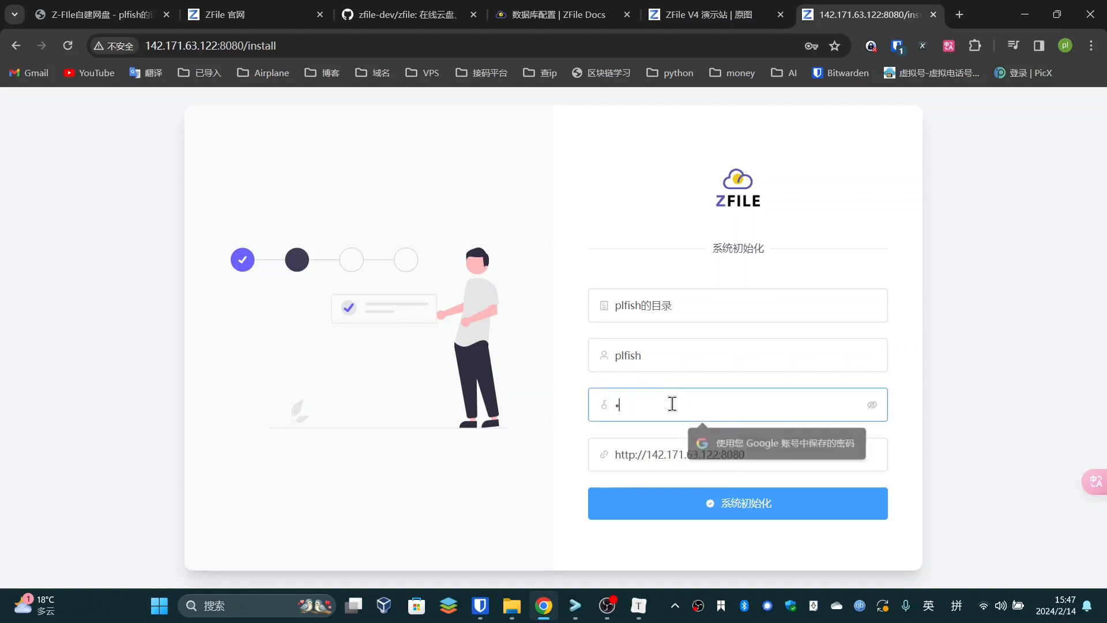
pyautogui.press('BackSpace')
pyautogui.press('BackSpace')
pyautogui.press('BackSpace')
pyautogui.press('BackSpace')
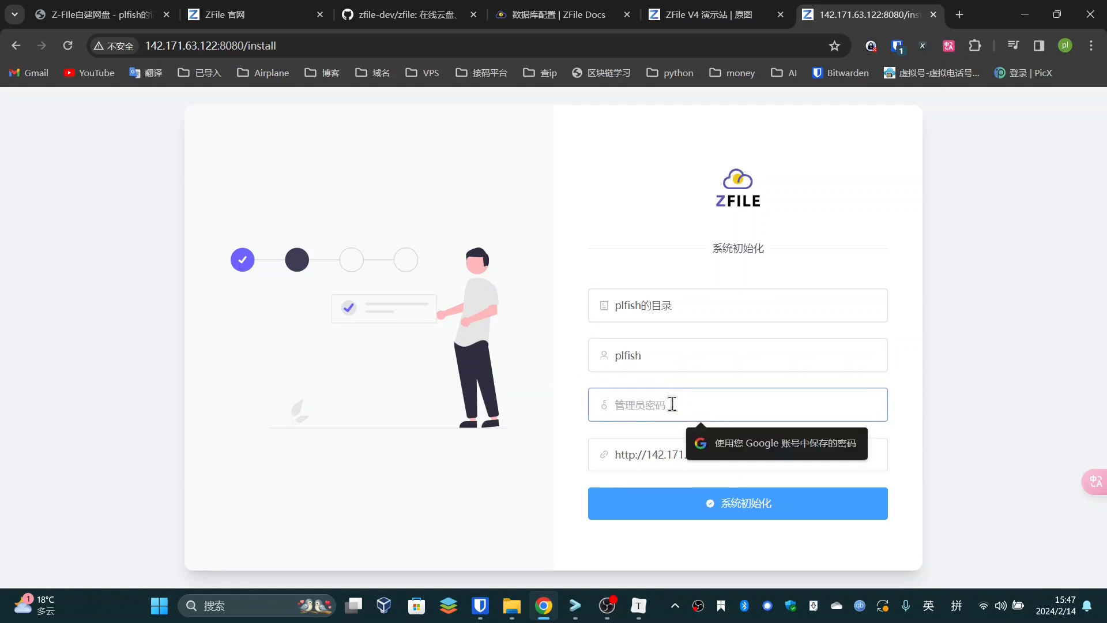
pyautogui.write('123')
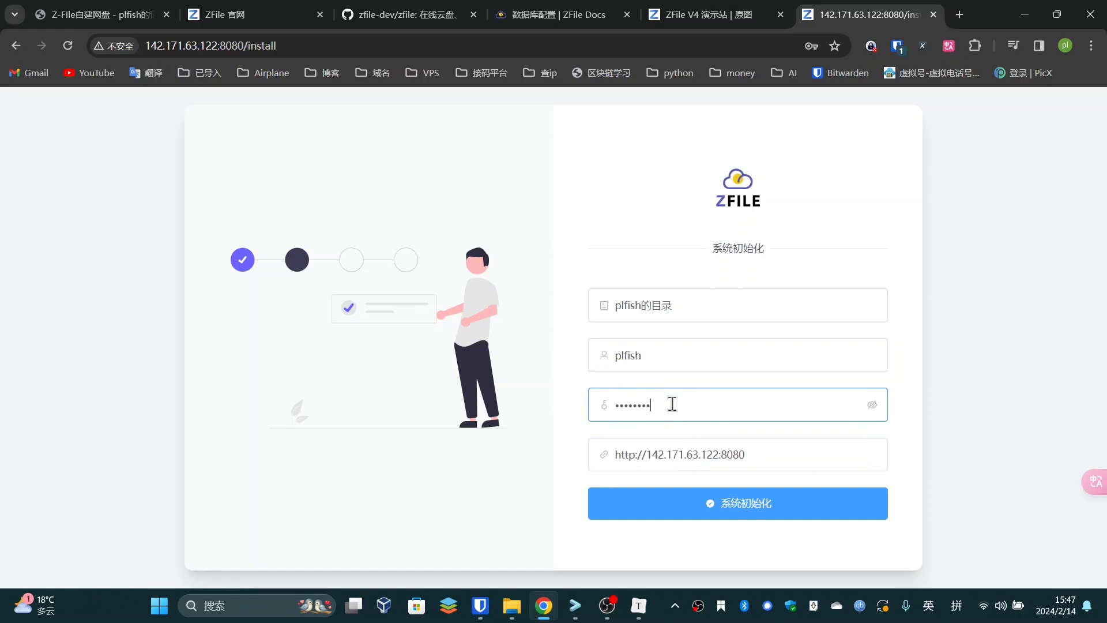
pyautogui.click(781, 452)
pyautogui.tripleClick(744, 455)
pyautogui.click(910, 496)
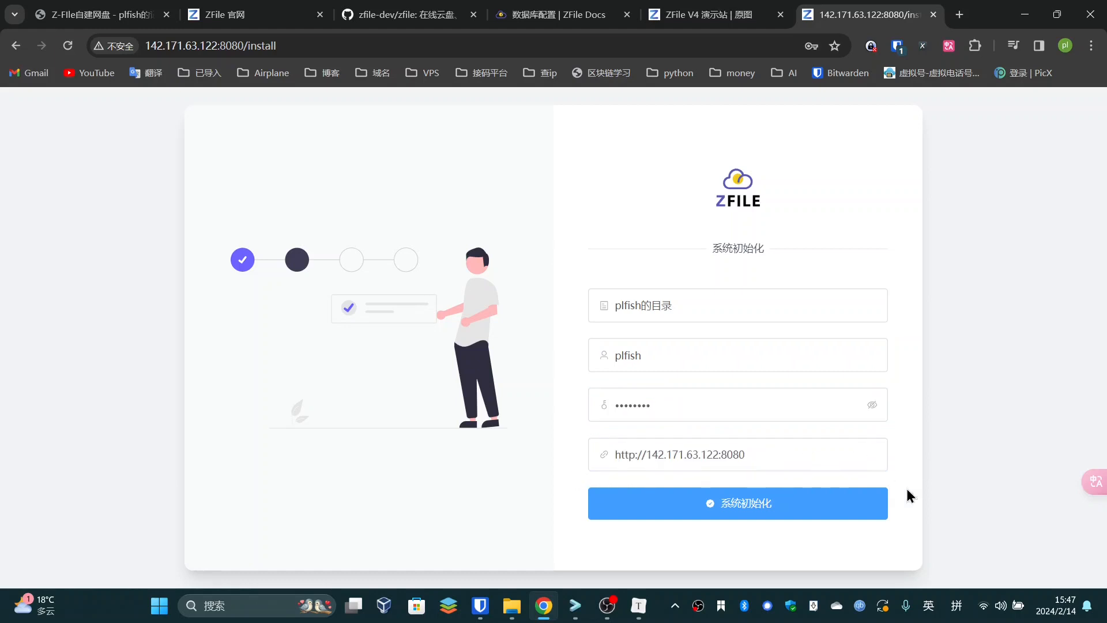
pyautogui.click(815, 507)
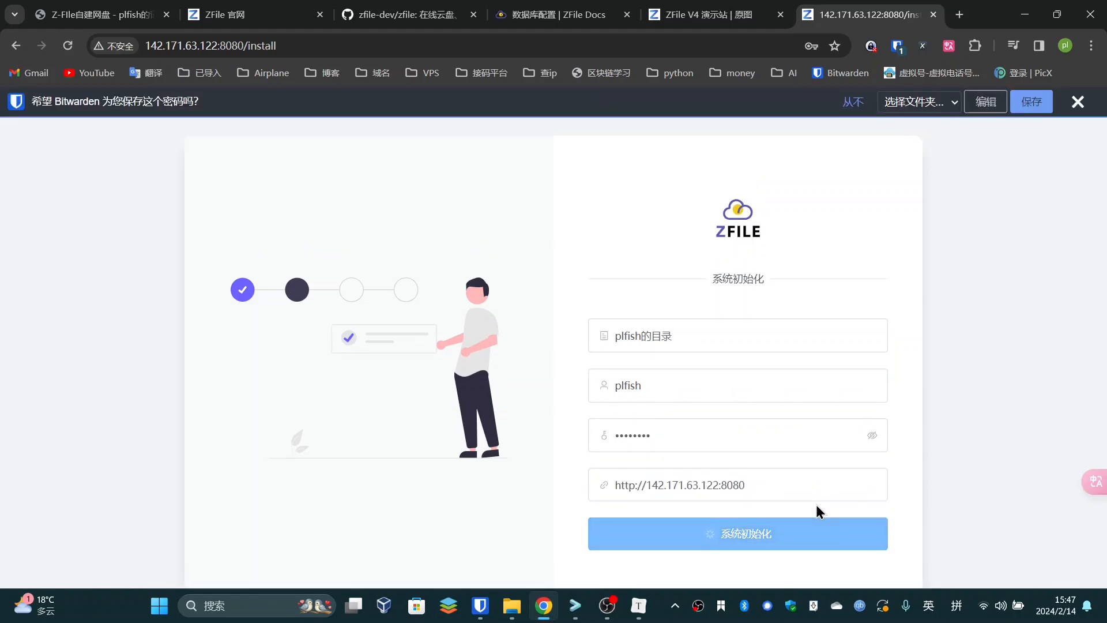
pyautogui.click(1077, 102)
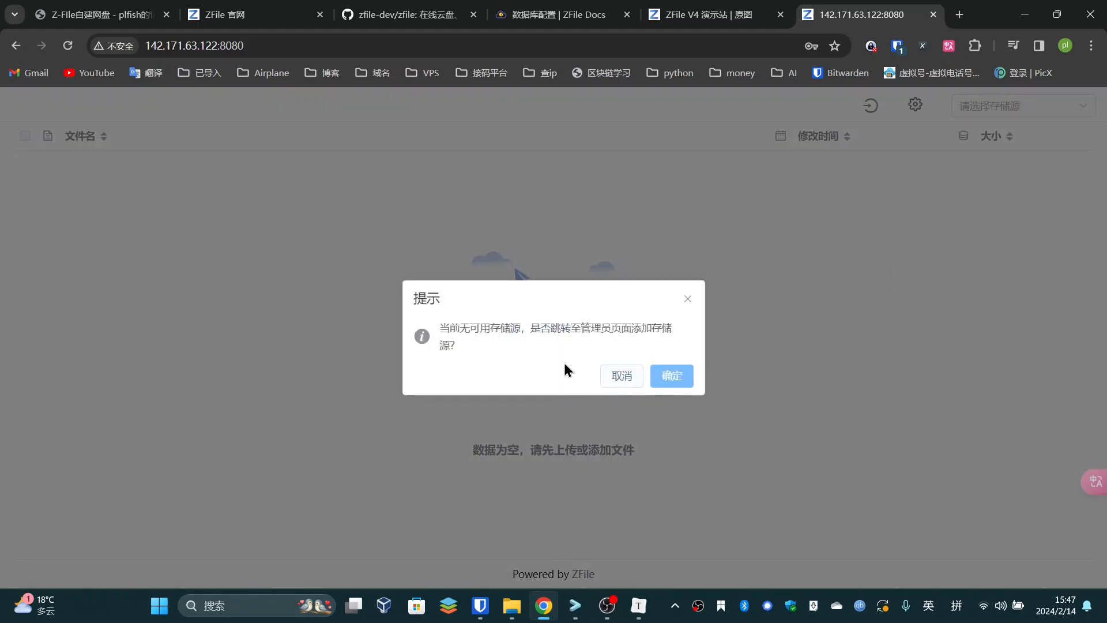
# Accept the prompt to go to the admin page and log in as administrator
pyautogui.moveTo(448, 327); pyautogui.dragTo(522, 329)
pyautogui.click(559, 333)
pyautogui.moveTo(591, 330); pyautogui.dragTo(481, 326)
pyautogui.click(620, 353)
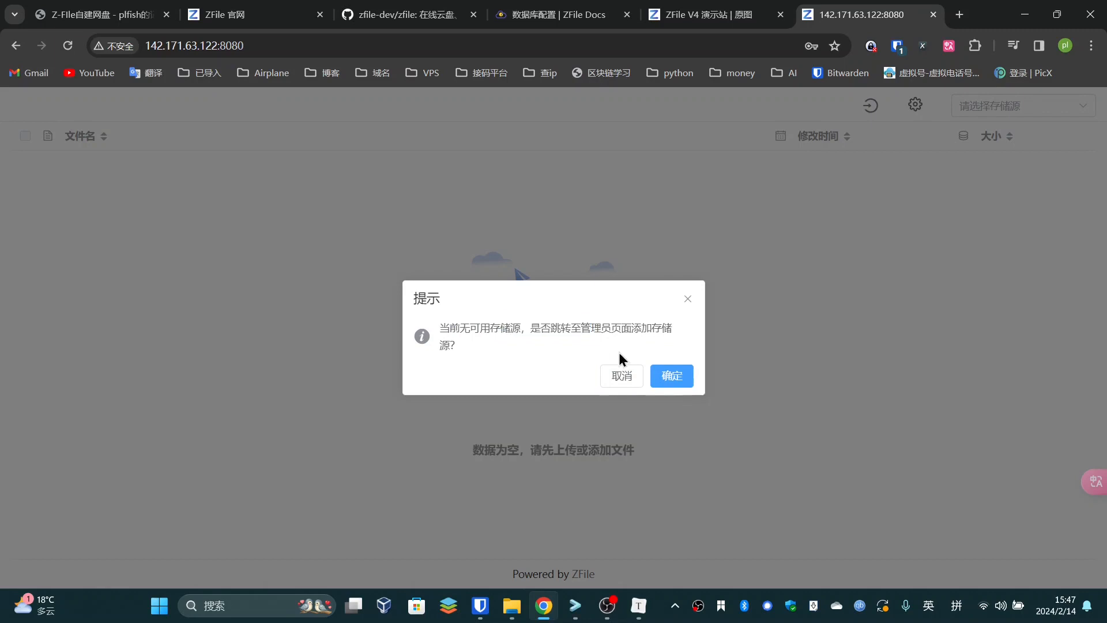
pyautogui.click(670, 375)
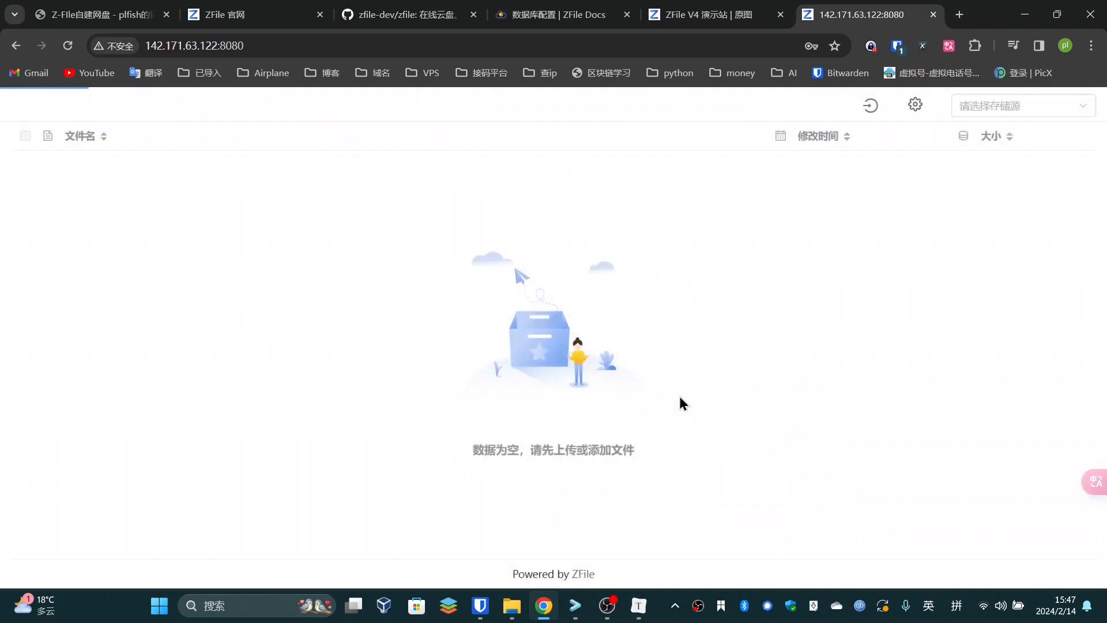
pyautogui.click(684, 343)
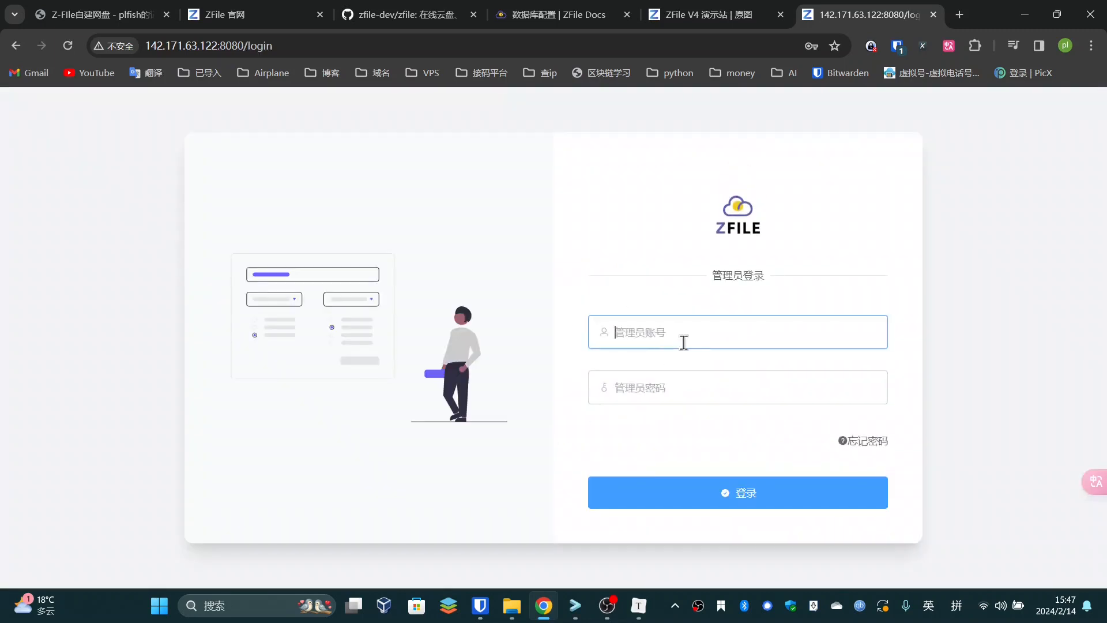
pyautogui.write('ad')
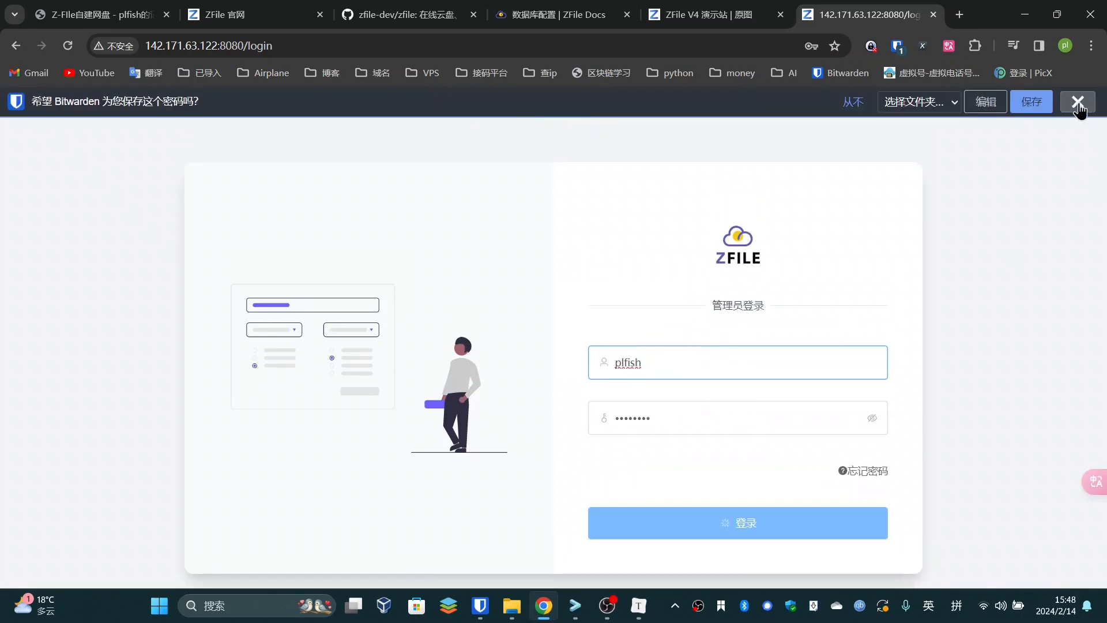
pyautogui.click(1079, 104)
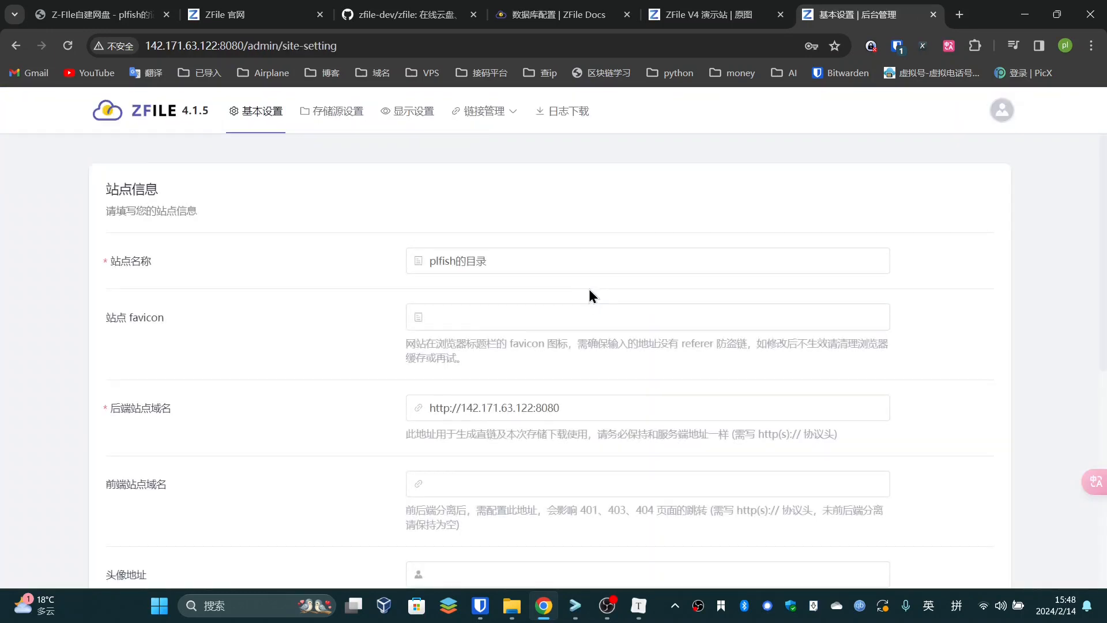
# Scroll through 基本设置, view the empty 存储源设置 list, then return to the blog
pyautogui.scroll(-4, 346, 251)
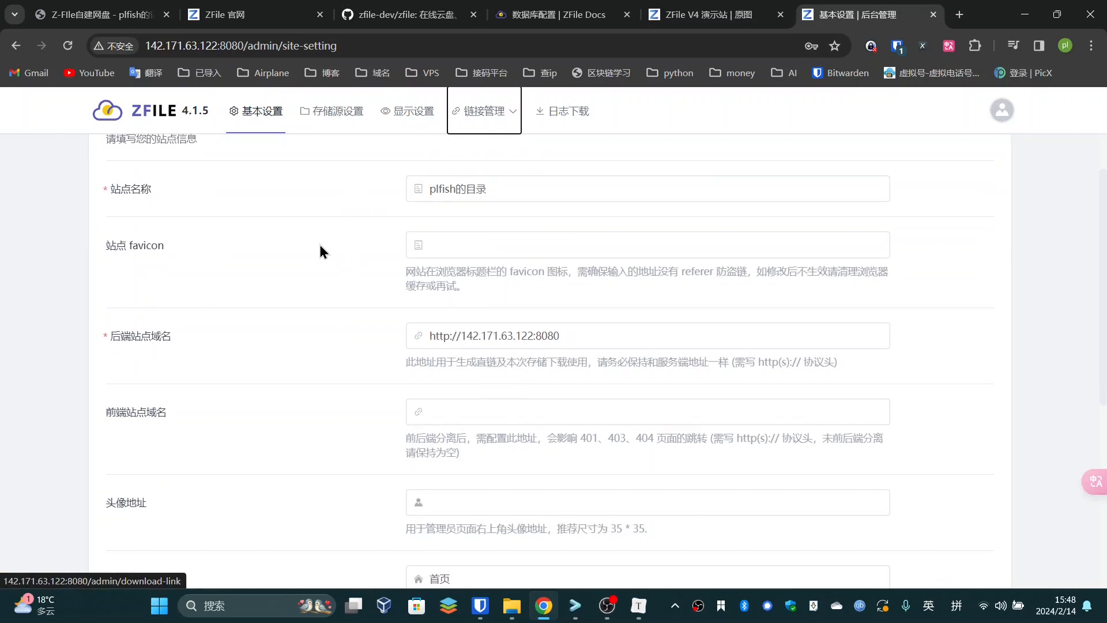
pyautogui.scroll(-3, 346, 274)
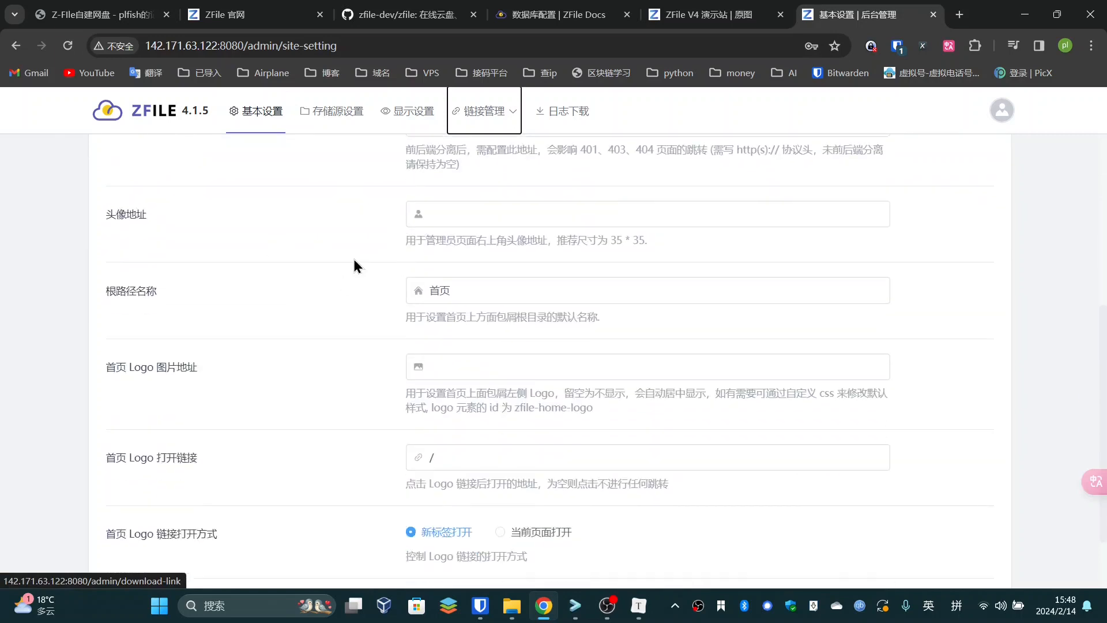
pyautogui.scroll(-3, 279, 338)
pyautogui.scroll(-1, 354, 396)
pyautogui.scroll(8, 490, 340)
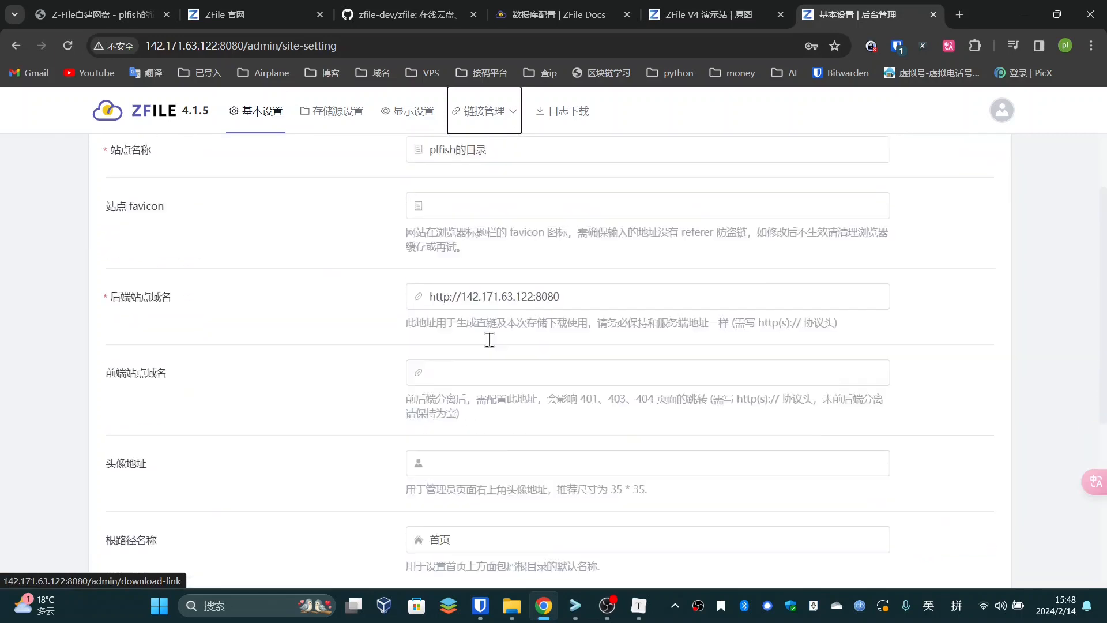
pyautogui.scroll(2, 489, 340)
pyautogui.click(331, 110)
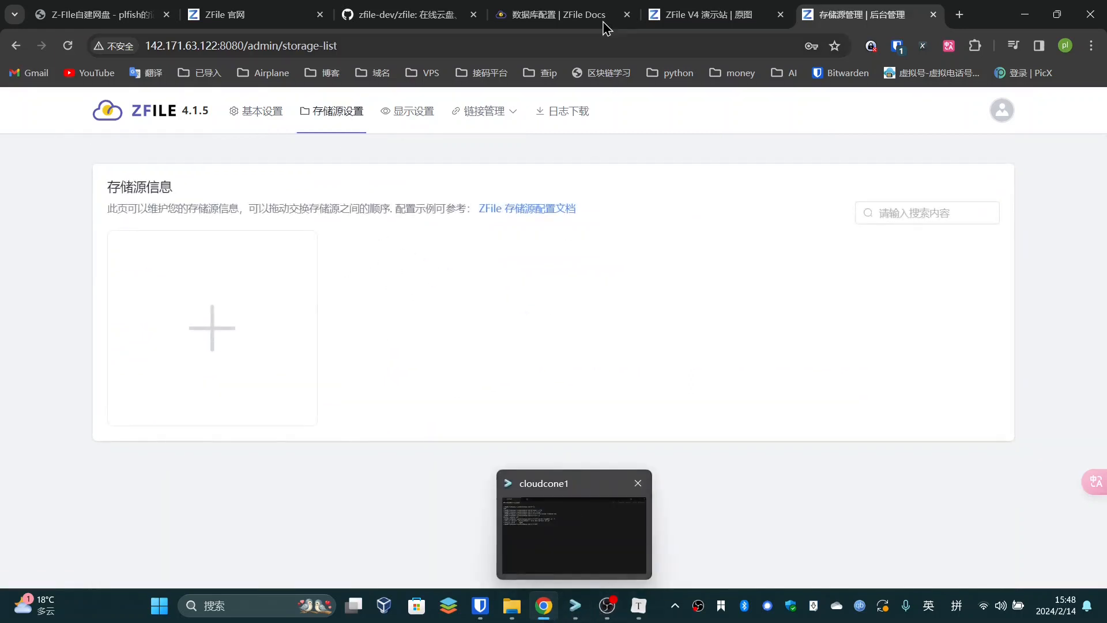
pyautogui.click(114, 13)
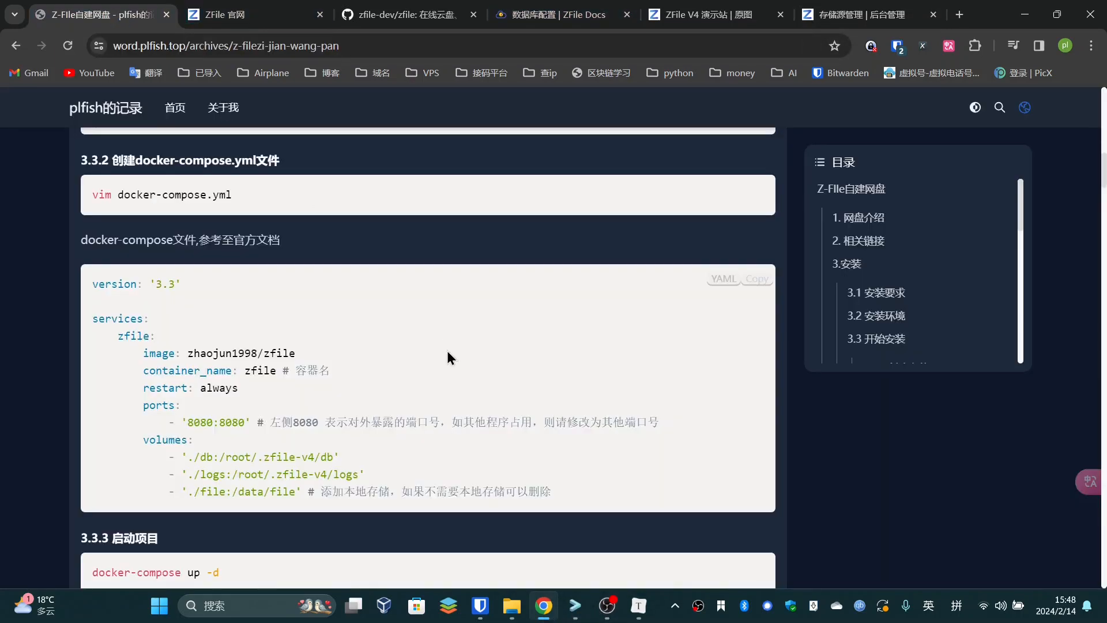
# Read the blog's 4.3 存储源设置 section, then click + in ZFile's storage list to add a source
pyautogui.scroll(-15, 447, 357)
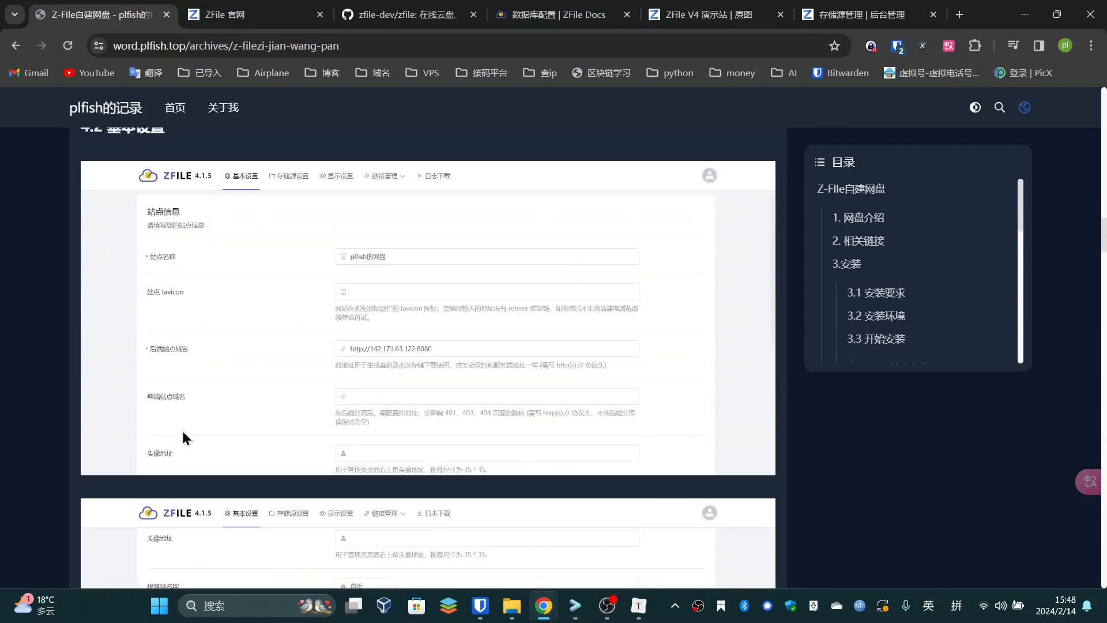
pyautogui.scroll(-12, 348, 355)
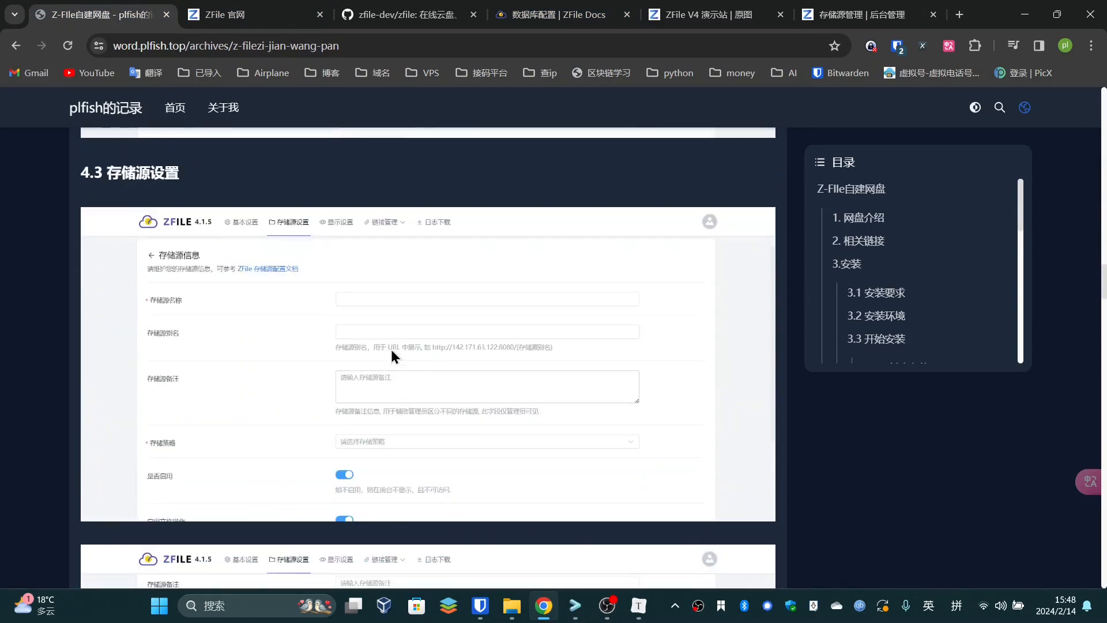
pyautogui.click(852, 12)
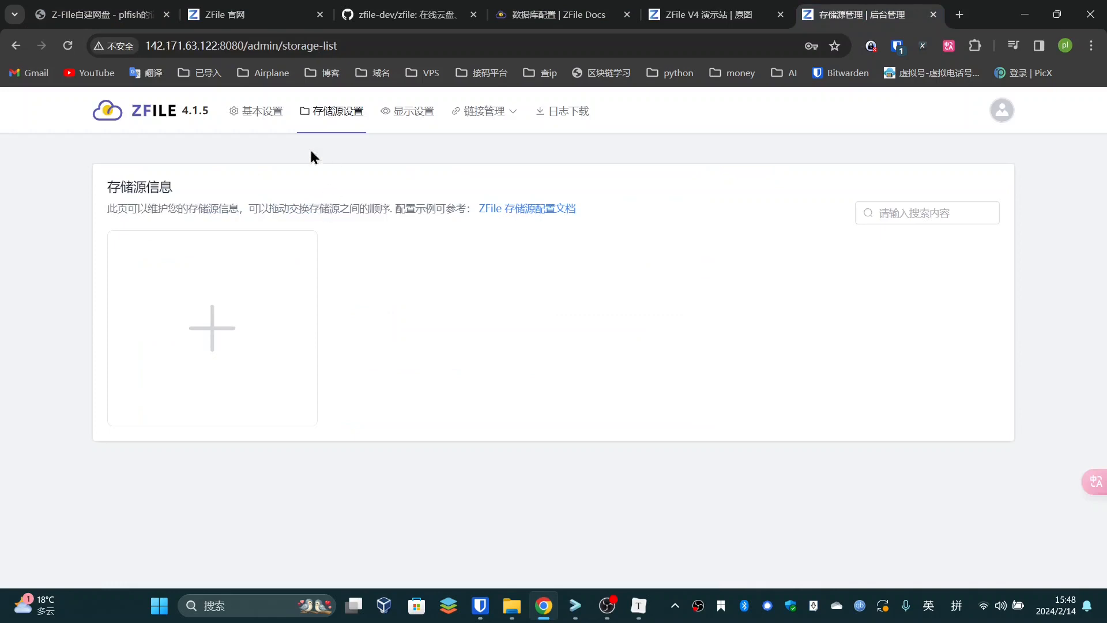
pyautogui.click(121, 8)
pyautogui.scroll(-6, 165, 230)
pyautogui.scroll(8, 173, 242)
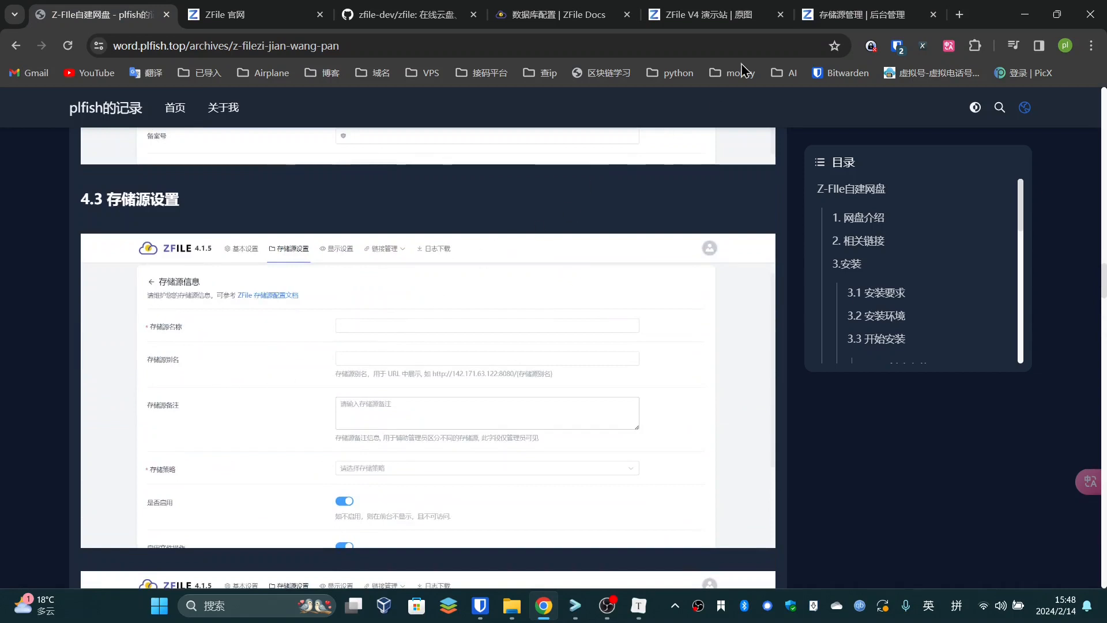
pyautogui.click(812, 12)
pyautogui.click(272, 326)
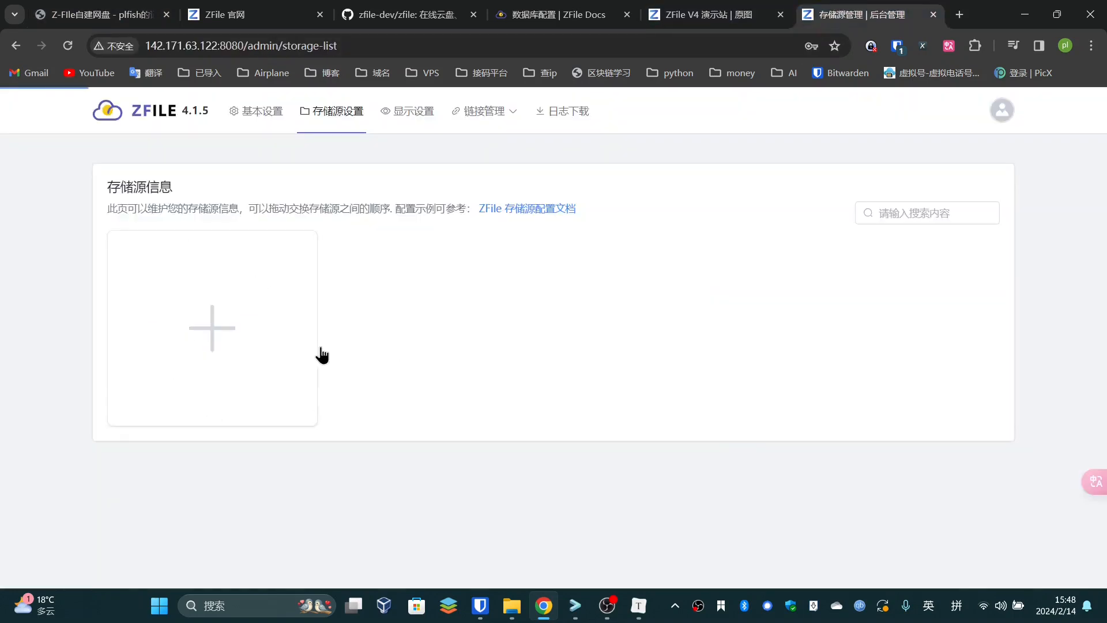
# Name the new storage source 本地存储
pyautogui.click(454, 263)
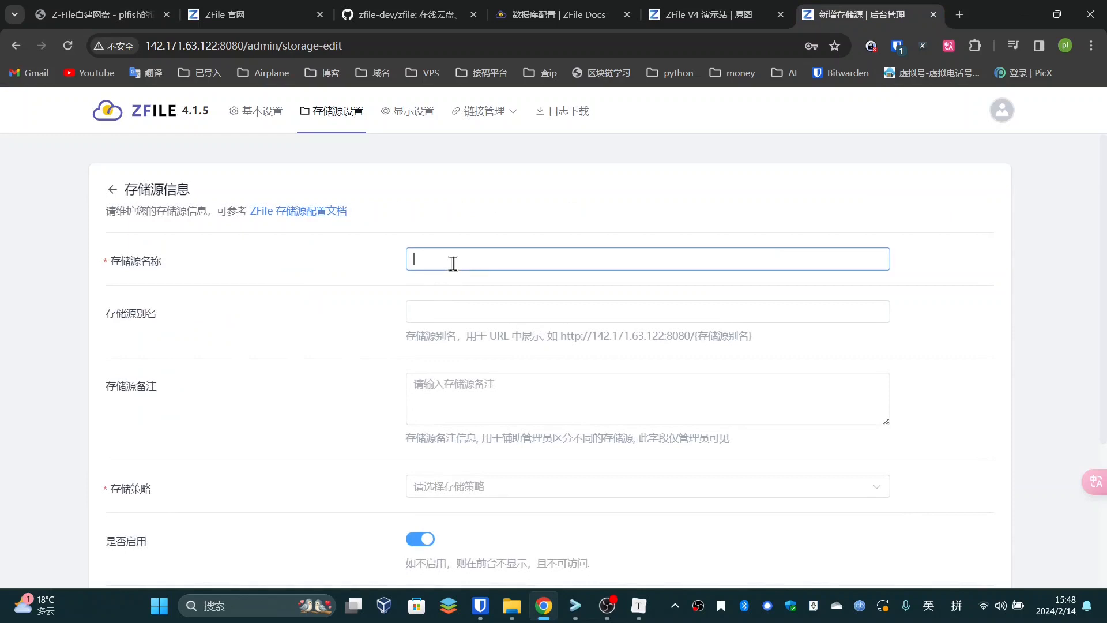
pyautogui.write('本地存储')
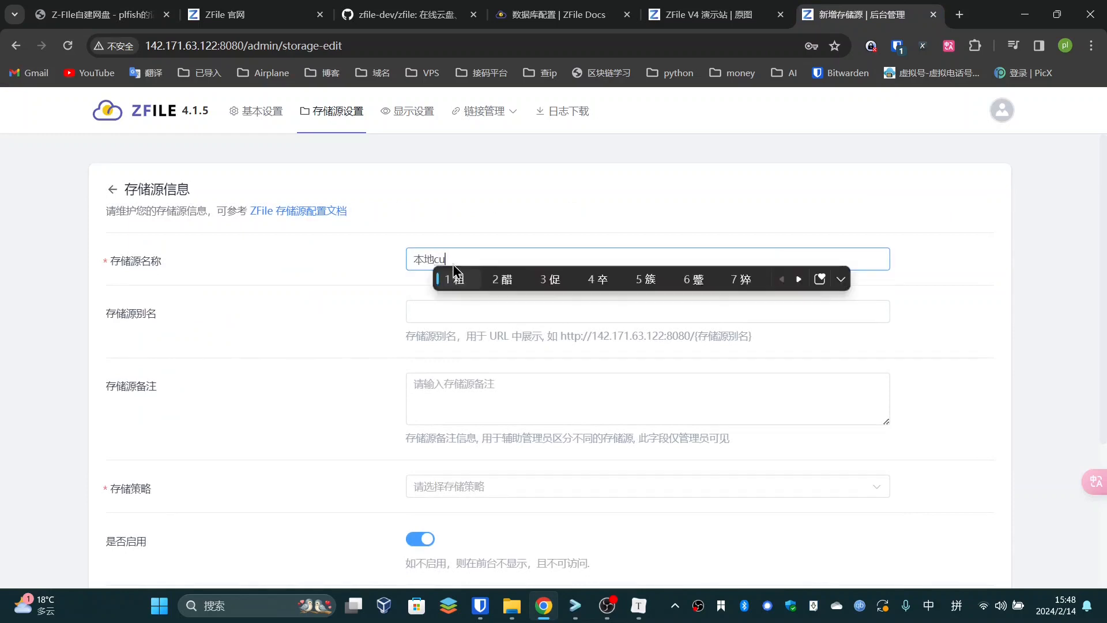
pyautogui.scroll(-1, 404, 254)
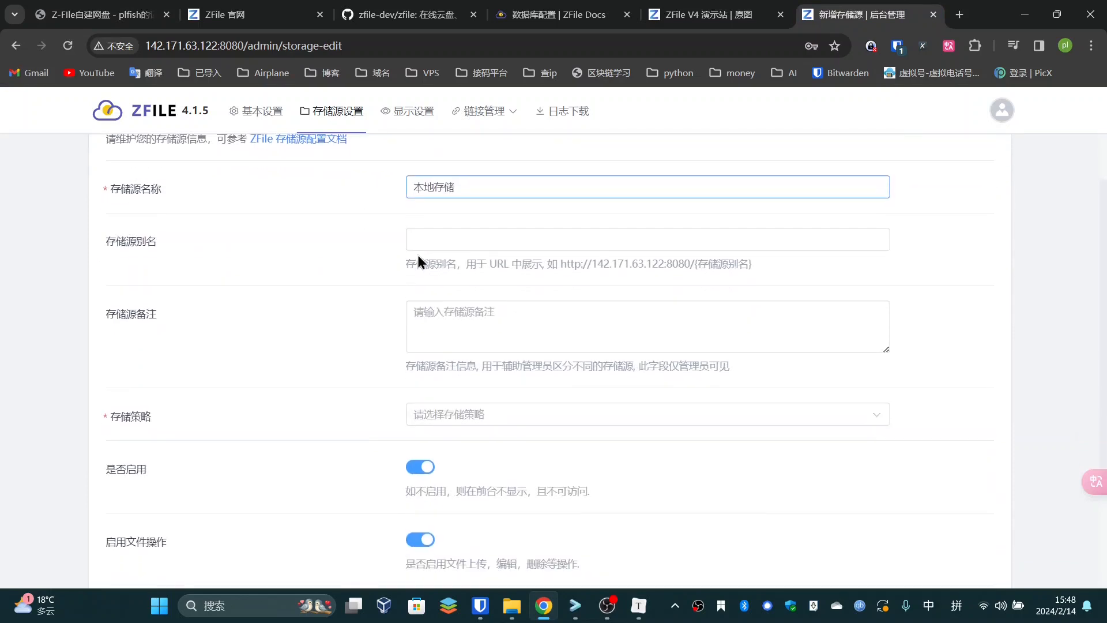
pyautogui.scroll(-2, 390, 251)
# Set the storage policy to 本地存储 and focus the still-empty file path field
pyautogui.click(486, 271)
pyautogui.click(566, 304)
pyautogui.scroll(-4, 314, 321)
pyautogui.scroll(-3, 366, 313)
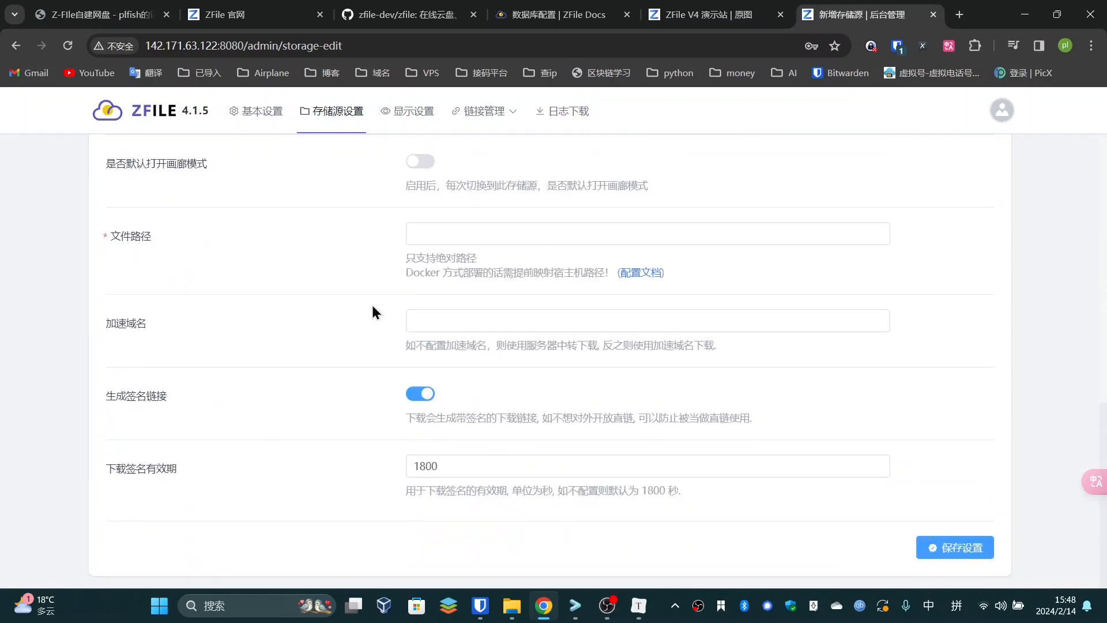
pyautogui.click(413, 233)
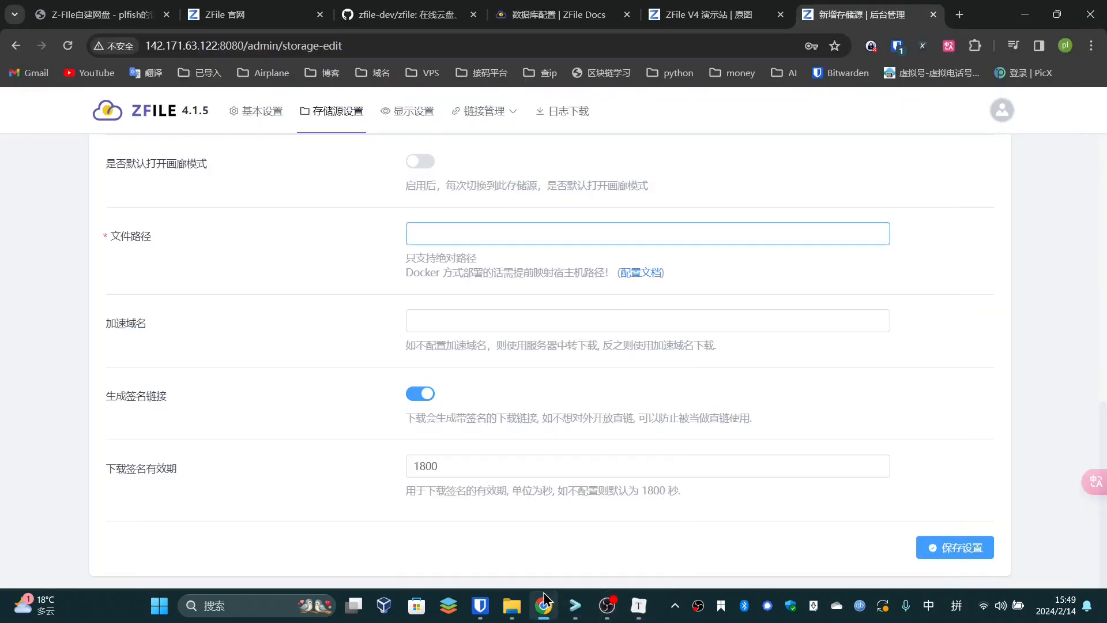
pyautogui.click(259, 15)
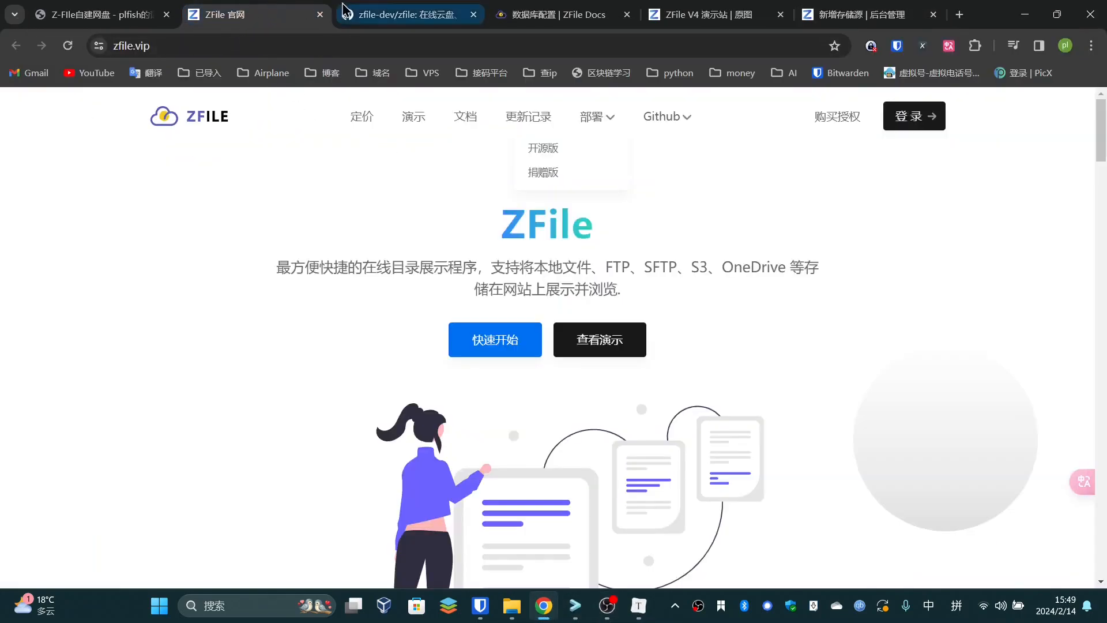
# Find and select the /data/file path in the blog's docker-compose volumes
pyautogui.click(150, 14)
pyautogui.scroll(-5, 292, 351)
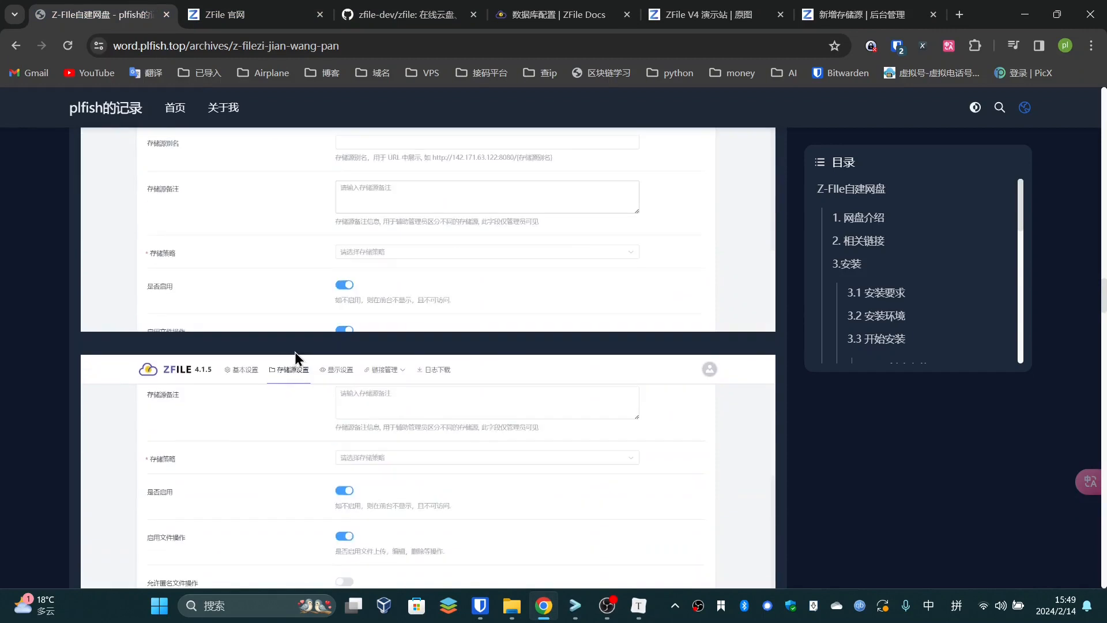
pyautogui.scroll(-3, 301, 353)
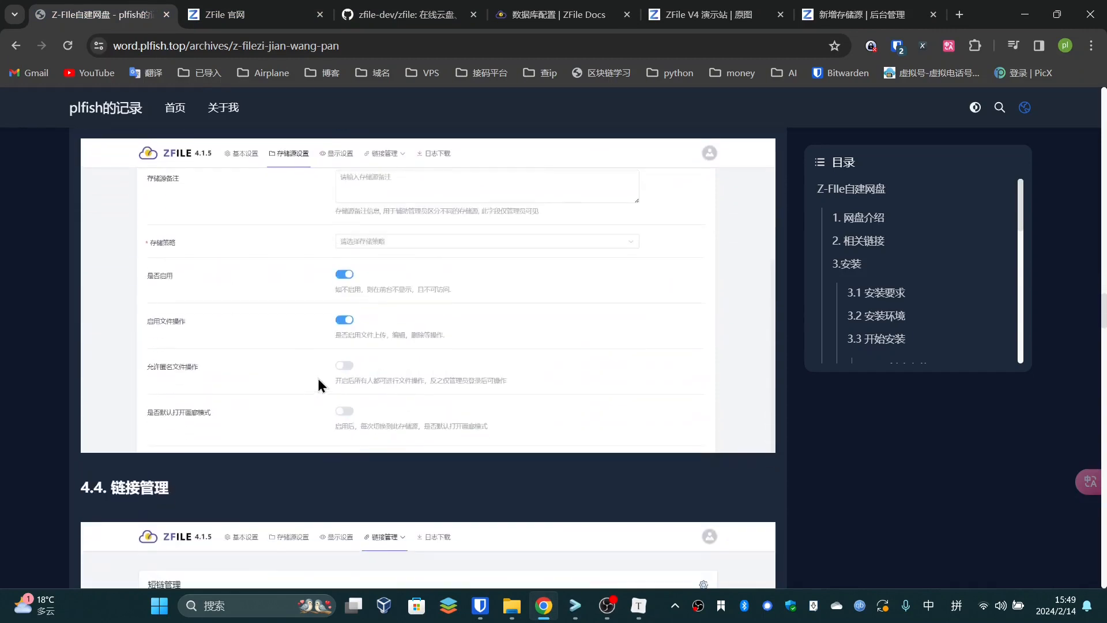
pyautogui.scroll(5, 338, 365)
pyautogui.scroll(-14, 341, 382)
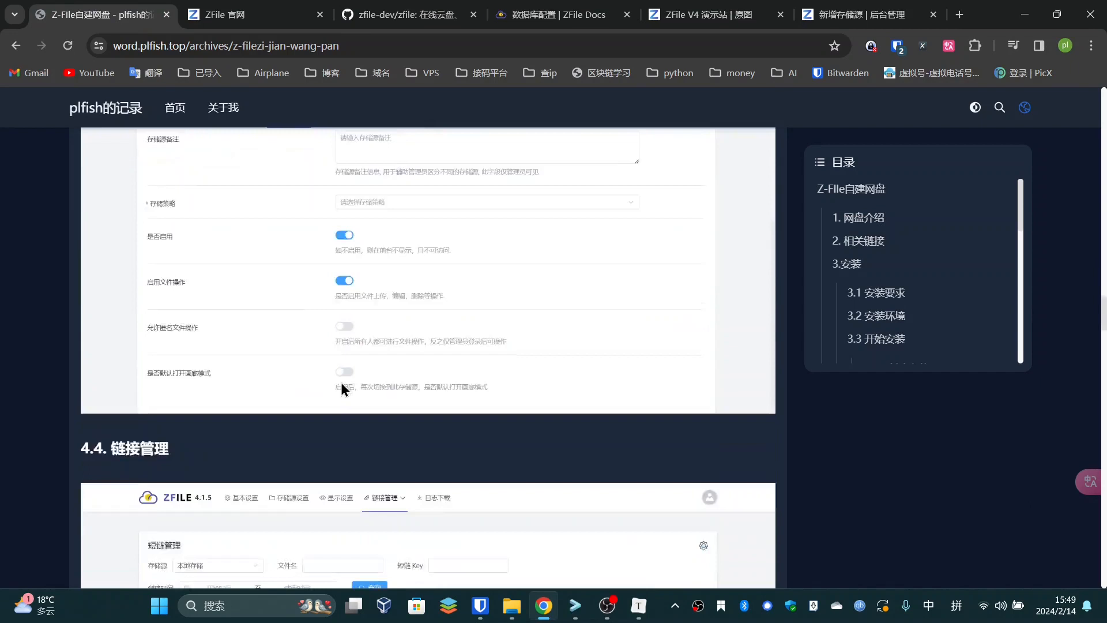
pyautogui.scroll(-14, 348, 375)
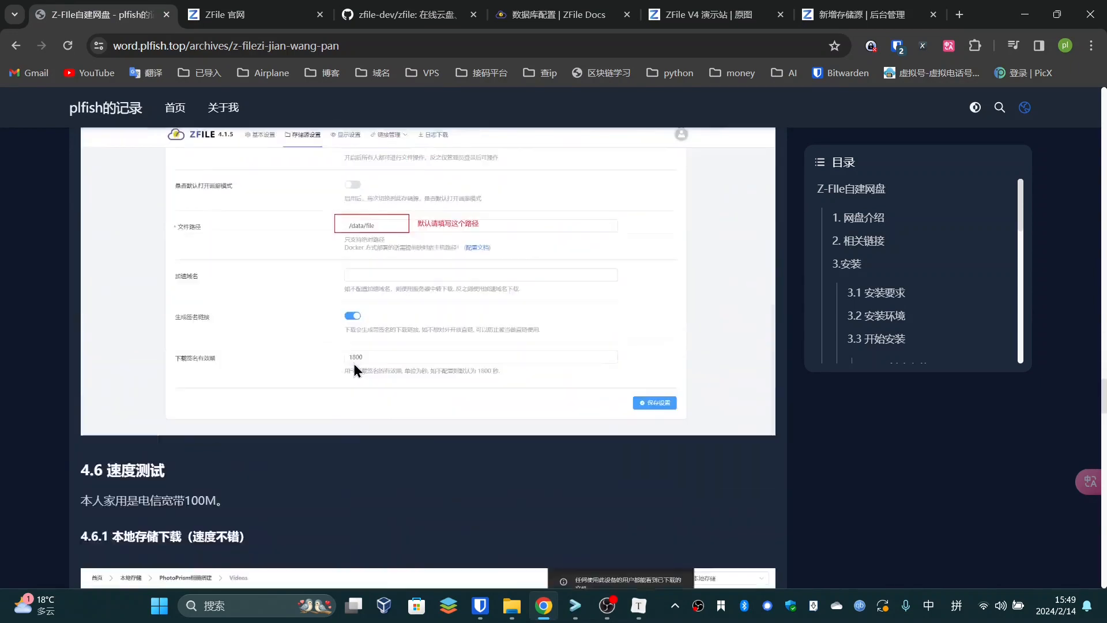
pyautogui.scroll(4, 355, 364)
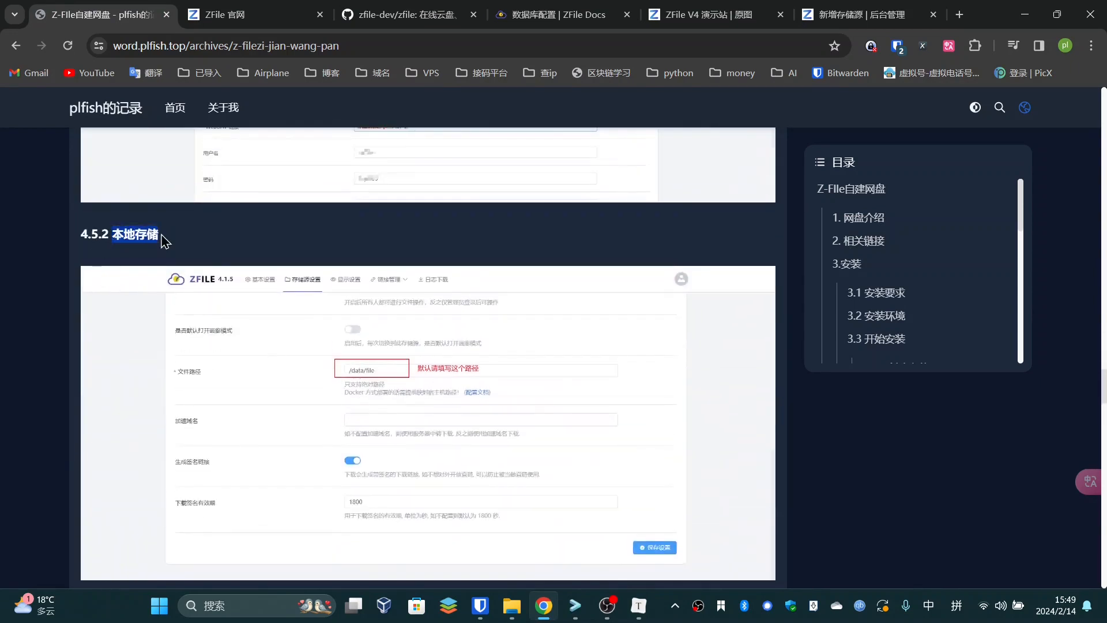
pyautogui.scroll(3, 411, 395)
pyautogui.scroll(1, 424, 404)
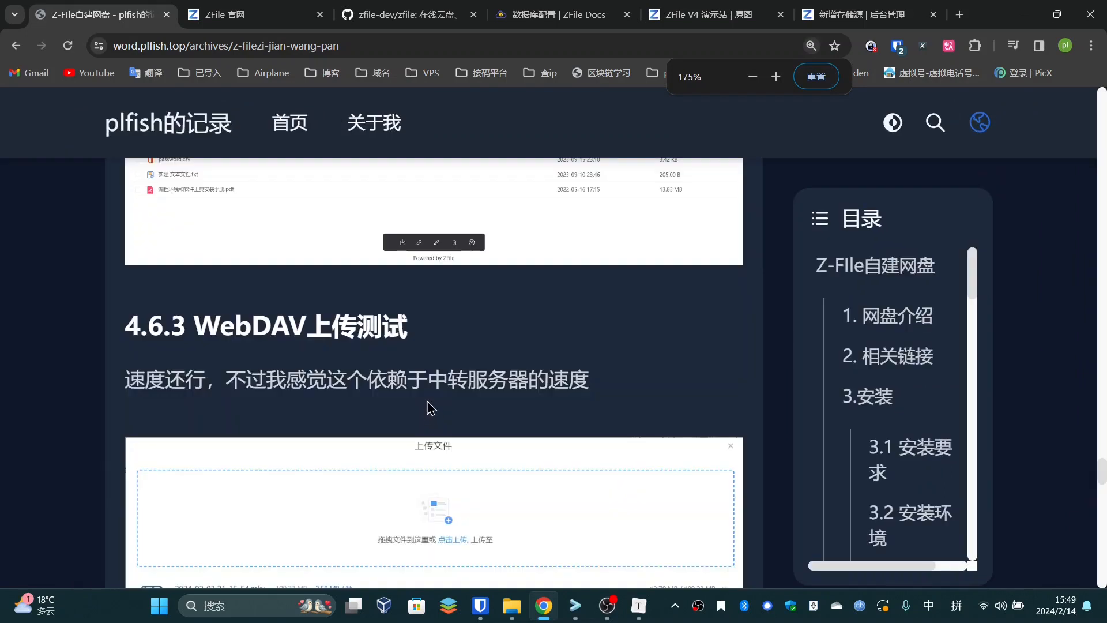
pyautogui.scroll(6, 426, 393)
pyautogui.scroll(5, 427, 382)
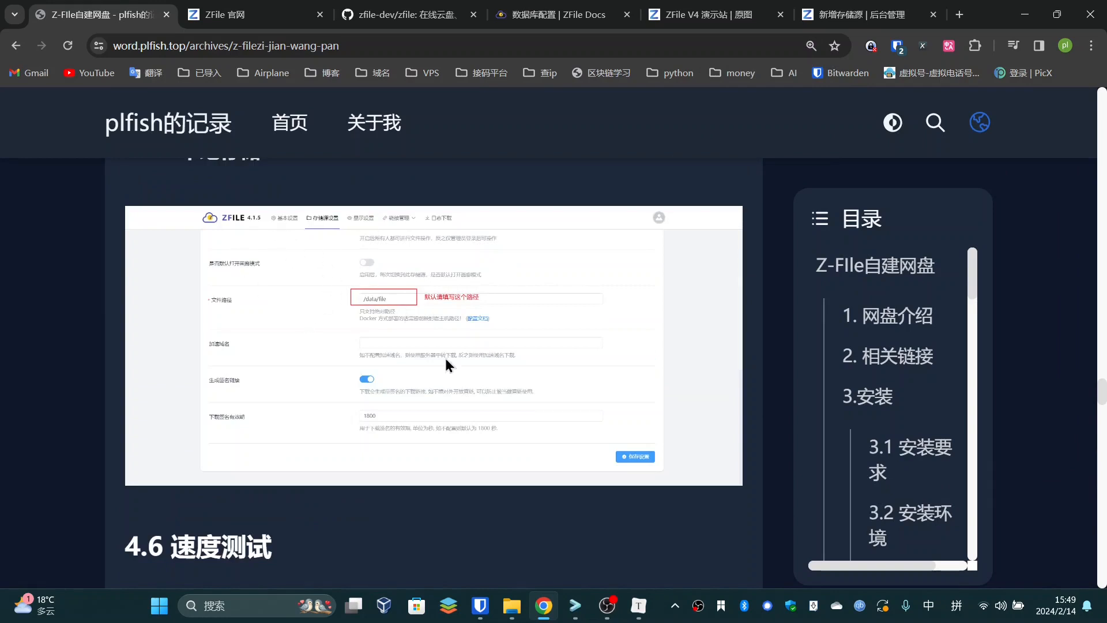
pyautogui.moveTo(568, 612)
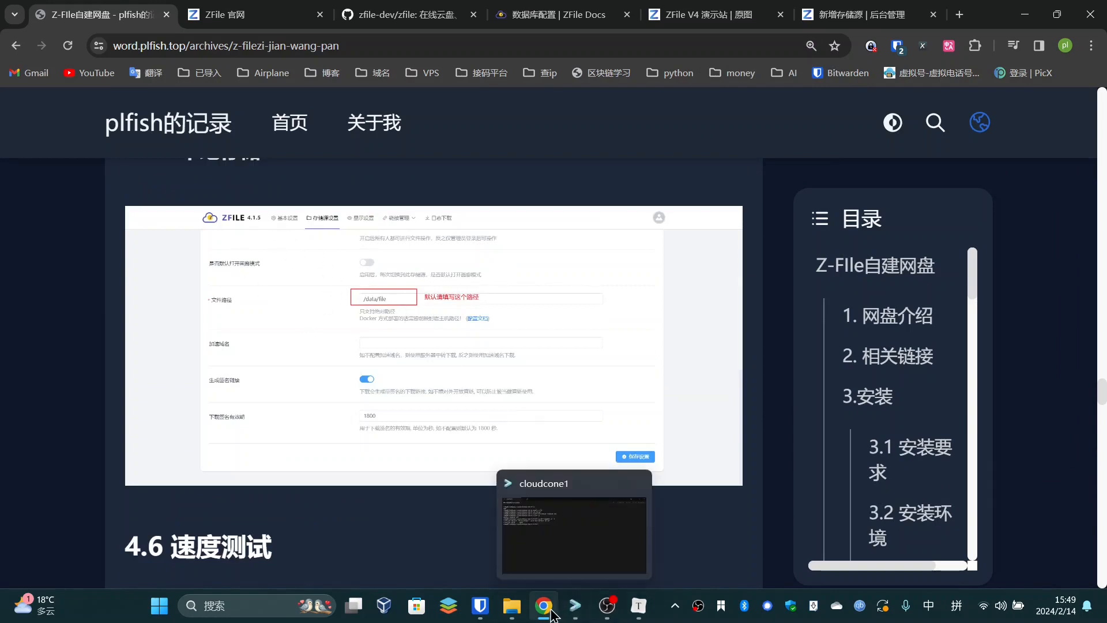
pyautogui.scroll(10, 310, 336)
pyautogui.scroll(15, 309, 335)
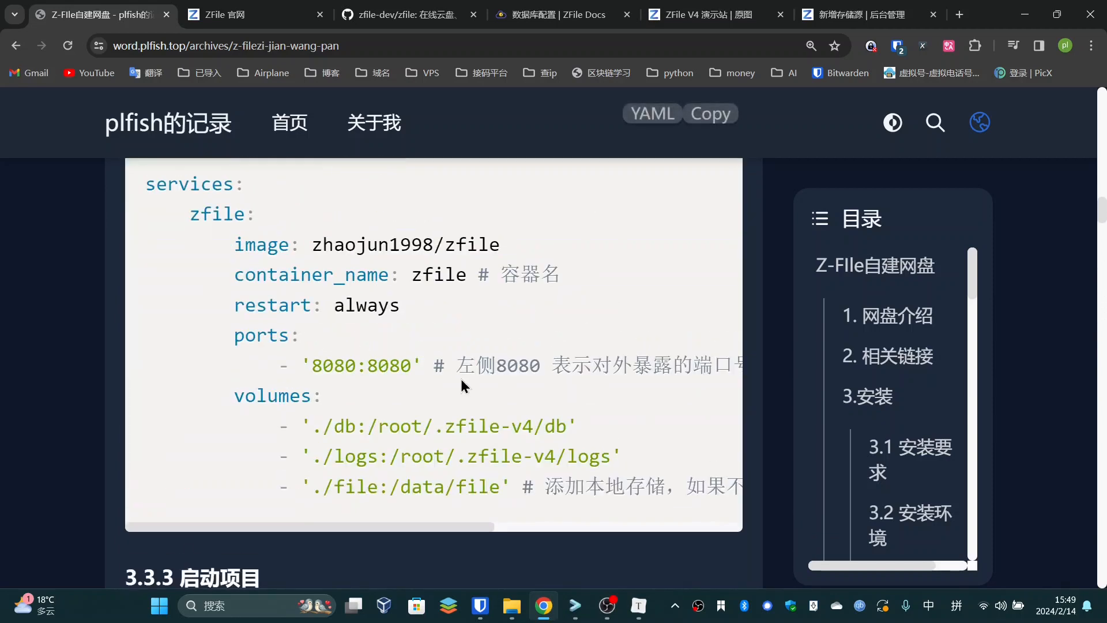
pyautogui.moveTo(392, 486); pyautogui.dragTo(496, 489)
pyautogui.hotkey('ctrl', 'c')
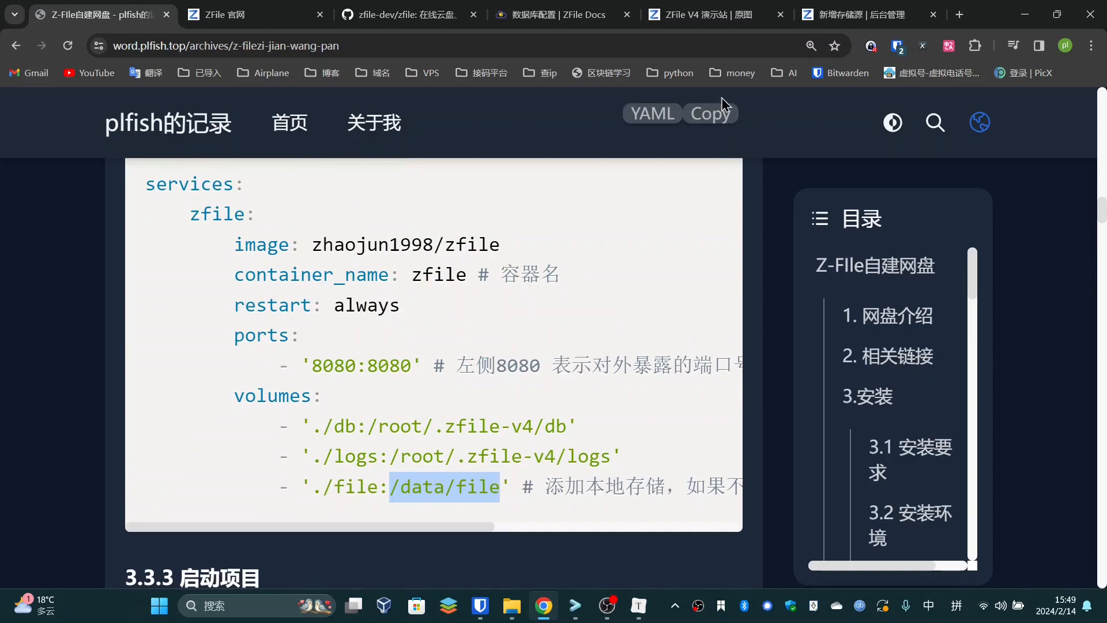
# Cycle through the open tabs back to the new-storage form
pyautogui.click(710, 14)
pyautogui.click(441, 12)
pyautogui.click(577, 13)
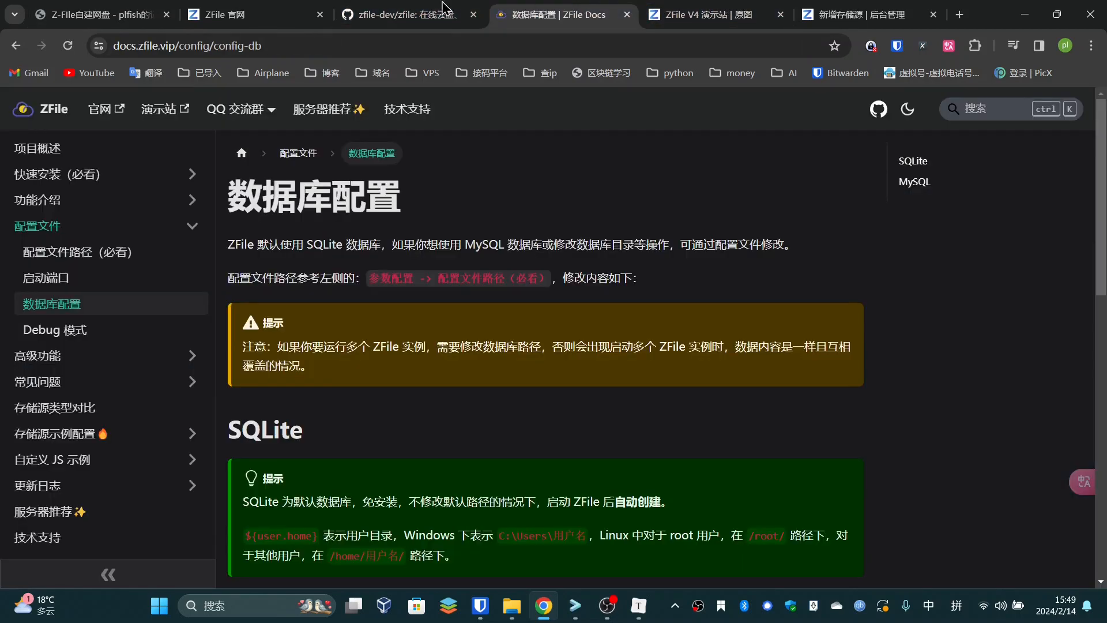
pyautogui.click(866, 15)
# Paste /data/file into the 本地存储 file path field
pyautogui.hotkey('ctrl', 'v')
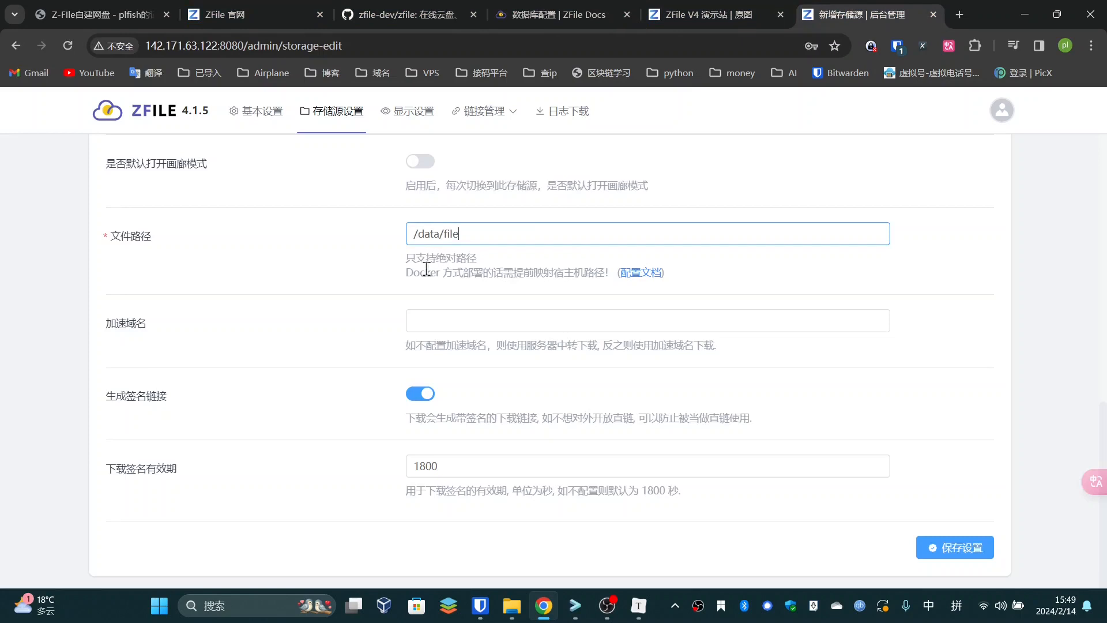
pyautogui.click(340, 281)
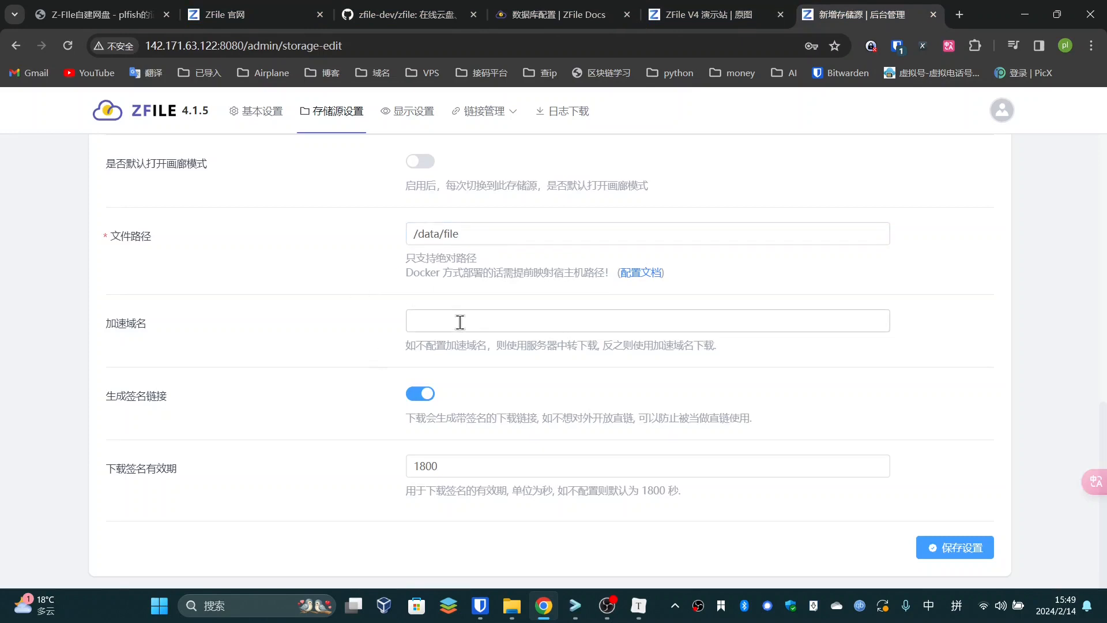
pyautogui.scroll(-1, 484, 374)
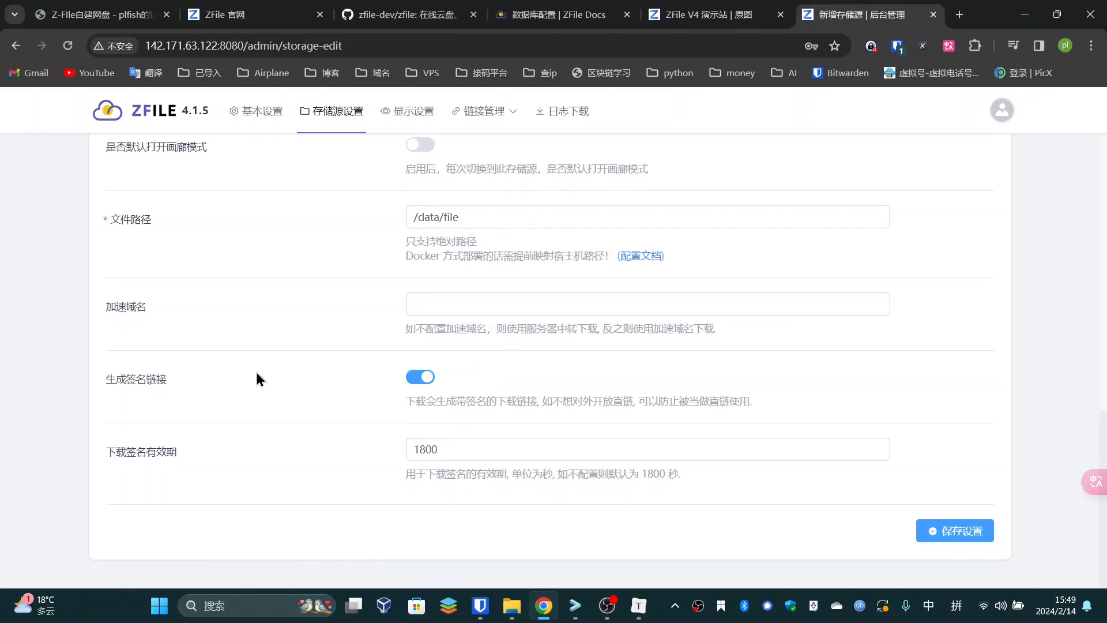
pyautogui.scroll(10, 398, 460)
pyautogui.scroll(-10, 403, 438)
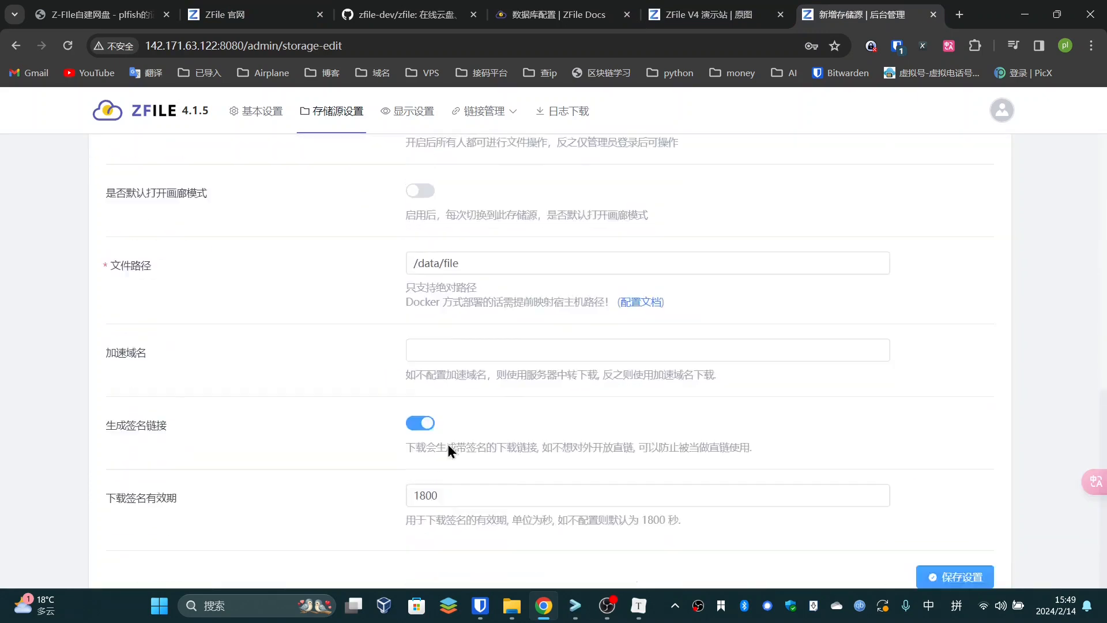
# Save the 本地存储 storage settings and confirm the return to the storage list
pyautogui.click(975, 528)
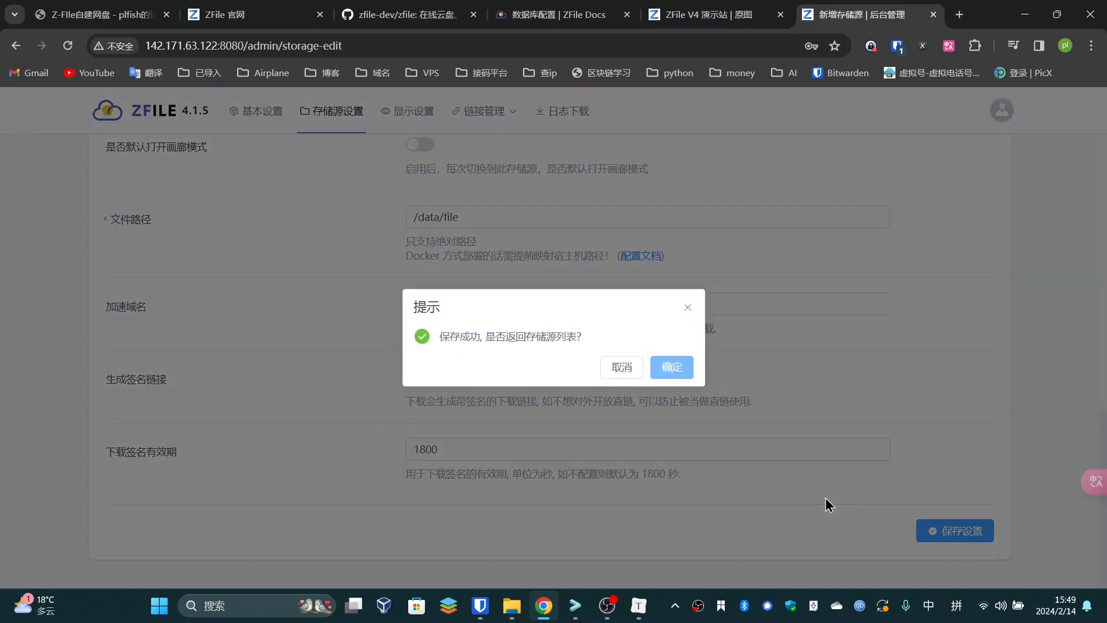
pyautogui.click(683, 372)
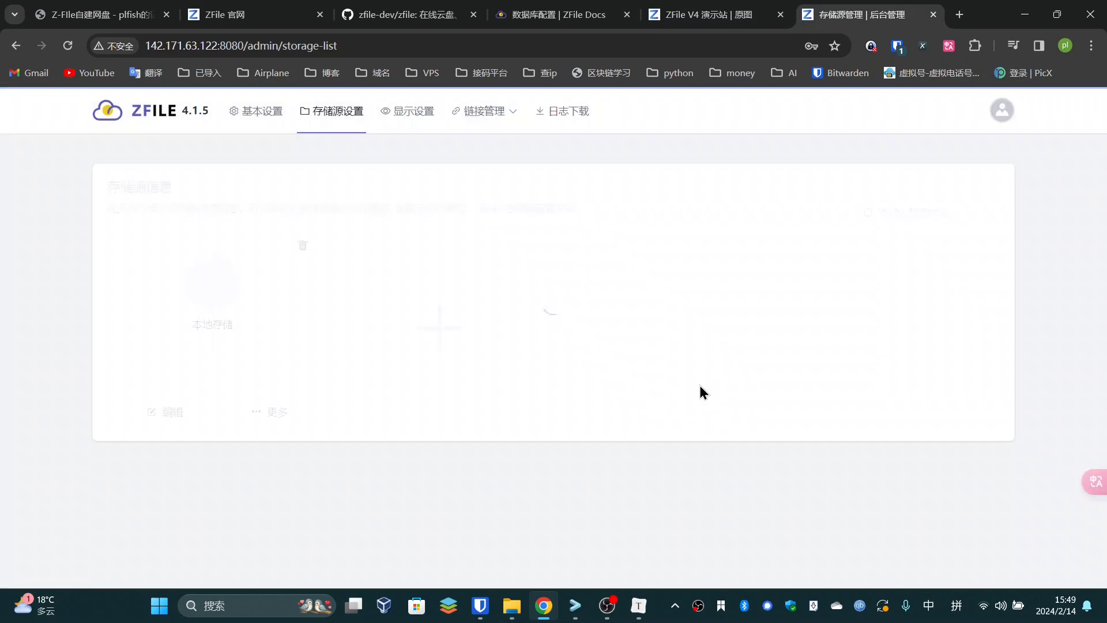
pyautogui.hotkey('ctrl', '1')
pyautogui.scroll(-15, 479, 373)
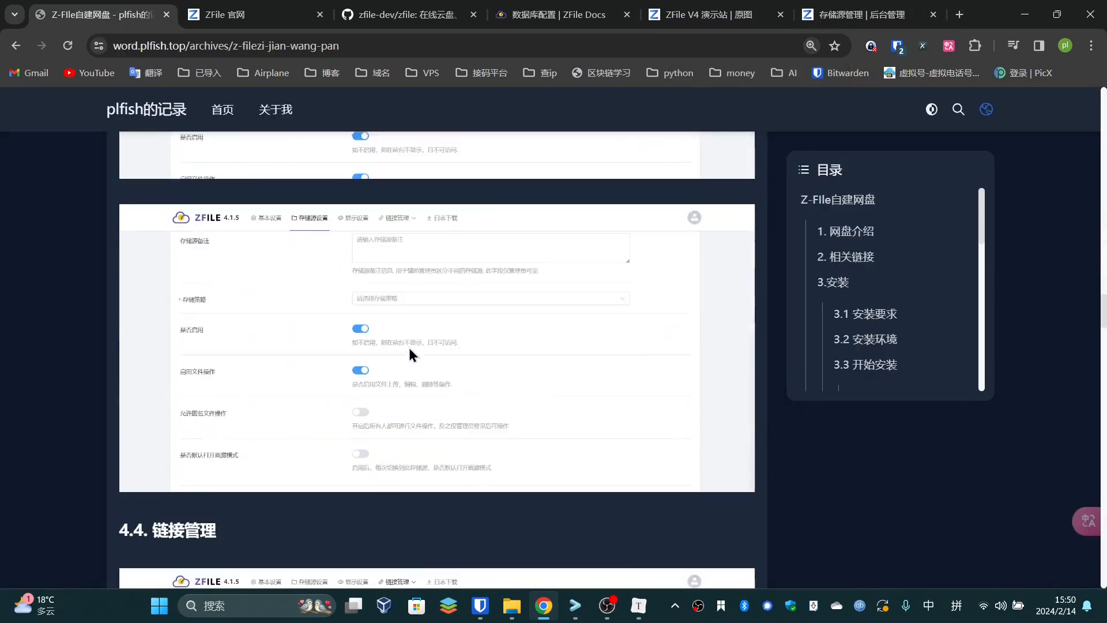
# Read the blog's sections 4.4 to 4.5.2 on WebDAV and local storage setup
pyautogui.scroll(-10, 407, 342)
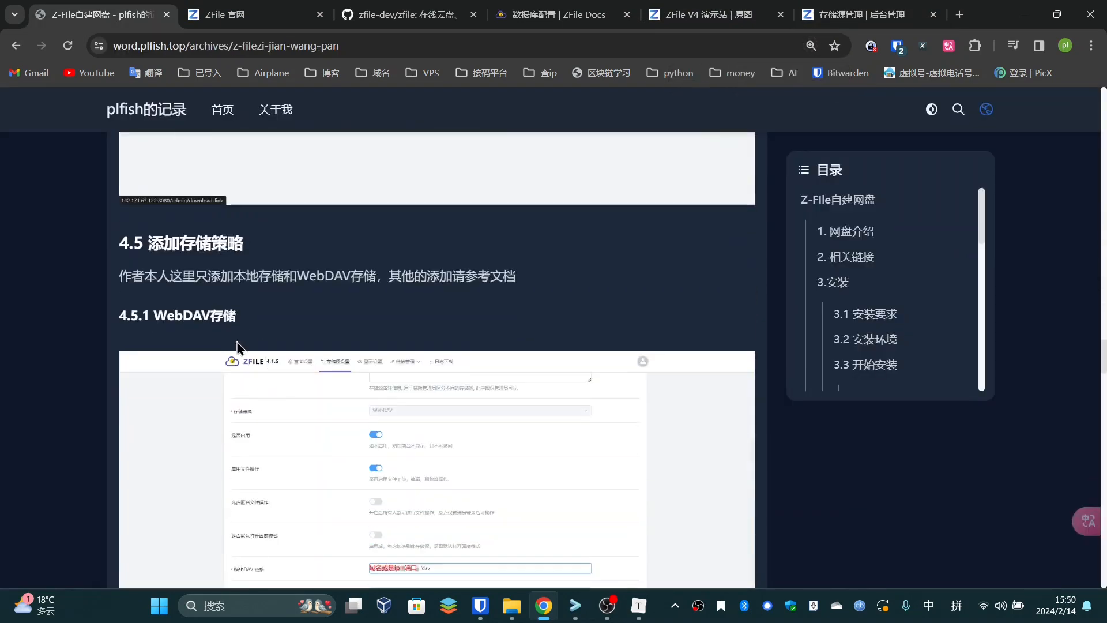
pyautogui.moveTo(209, 277); pyautogui.dragTo(359, 281)
pyautogui.click(358, 281)
pyautogui.scroll(-10, 335, 357)
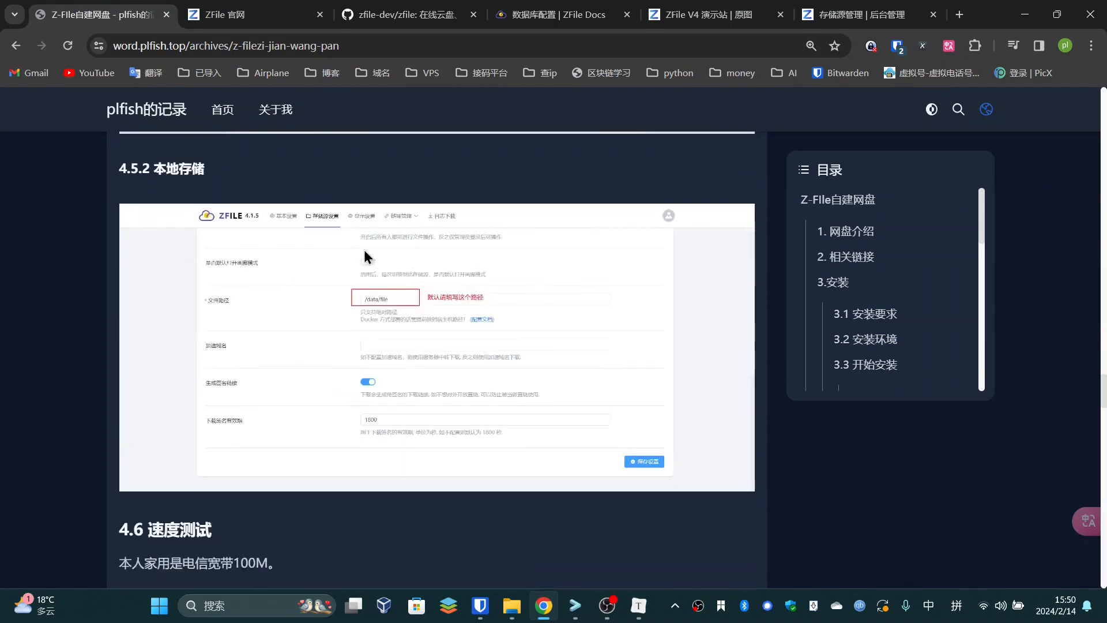
pyautogui.scroll(-3, 446, 344)
pyautogui.scroll(8, 269, 355)
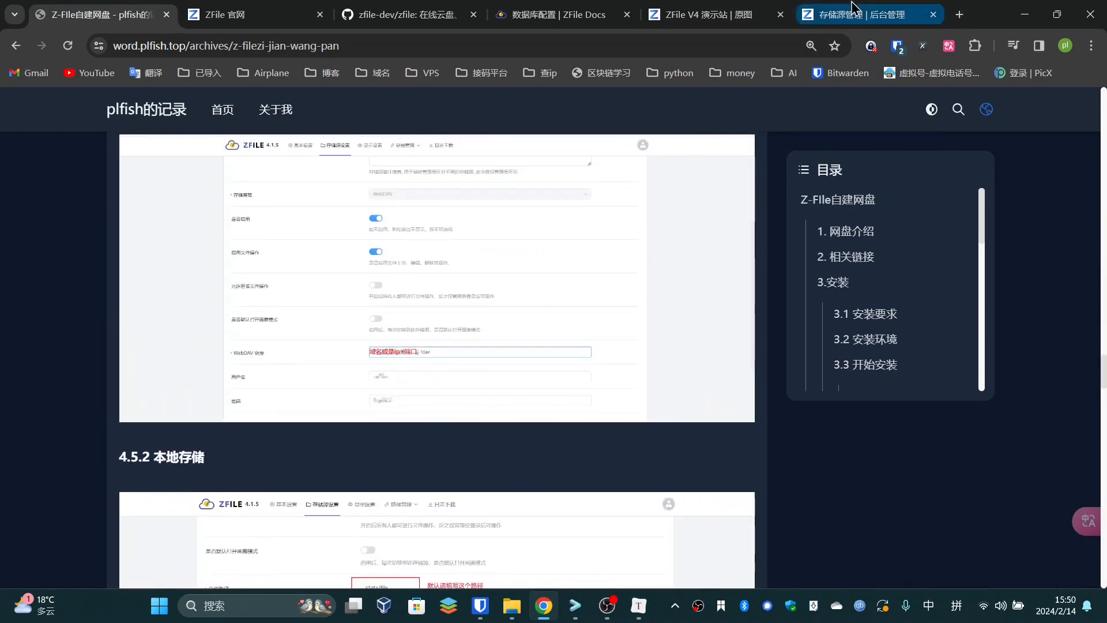
# Start a blank new storage source from the + card in 存储源管理
pyautogui.click(805, 14)
pyautogui.click(436, 302)
pyautogui.click(442, 261)
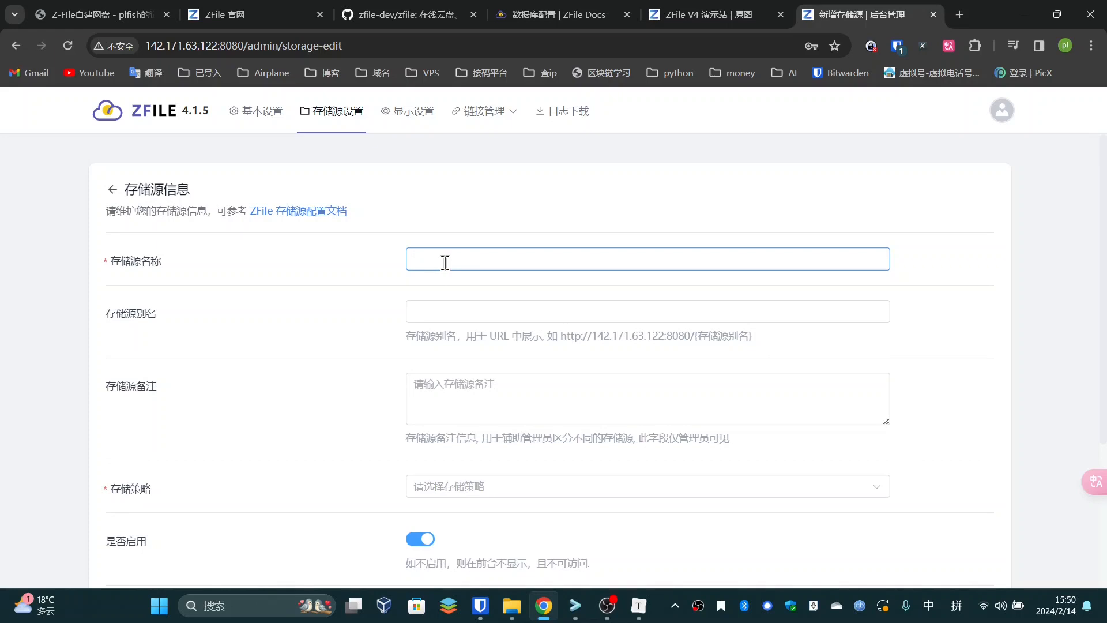
# Name the new storage source WebDAV
pyautogui.click(317, 254)
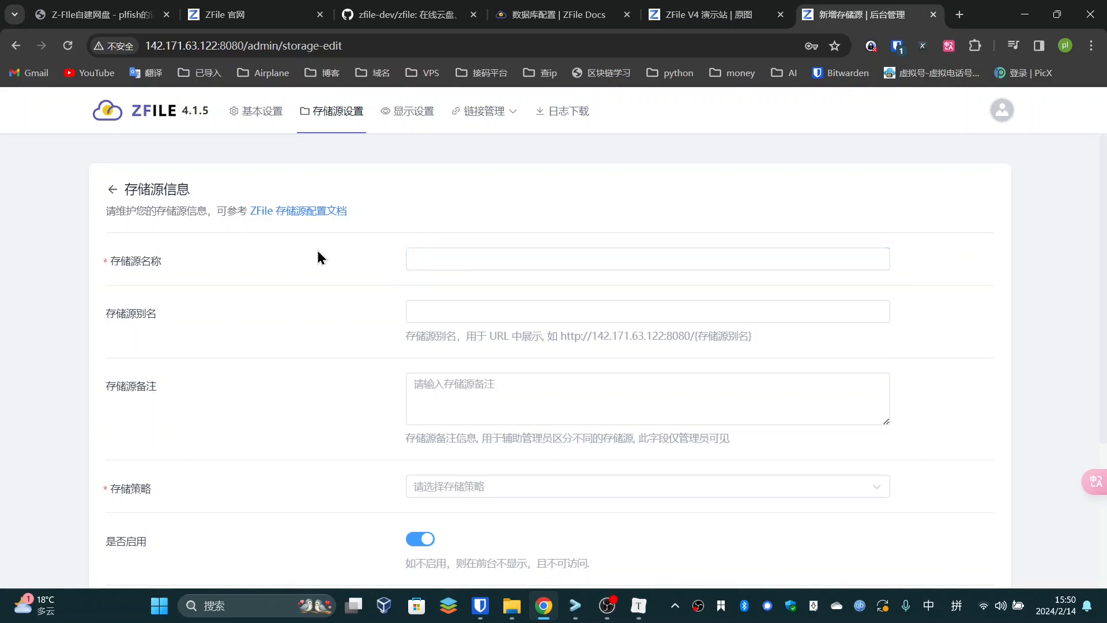
pyautogui.click(495, 254)
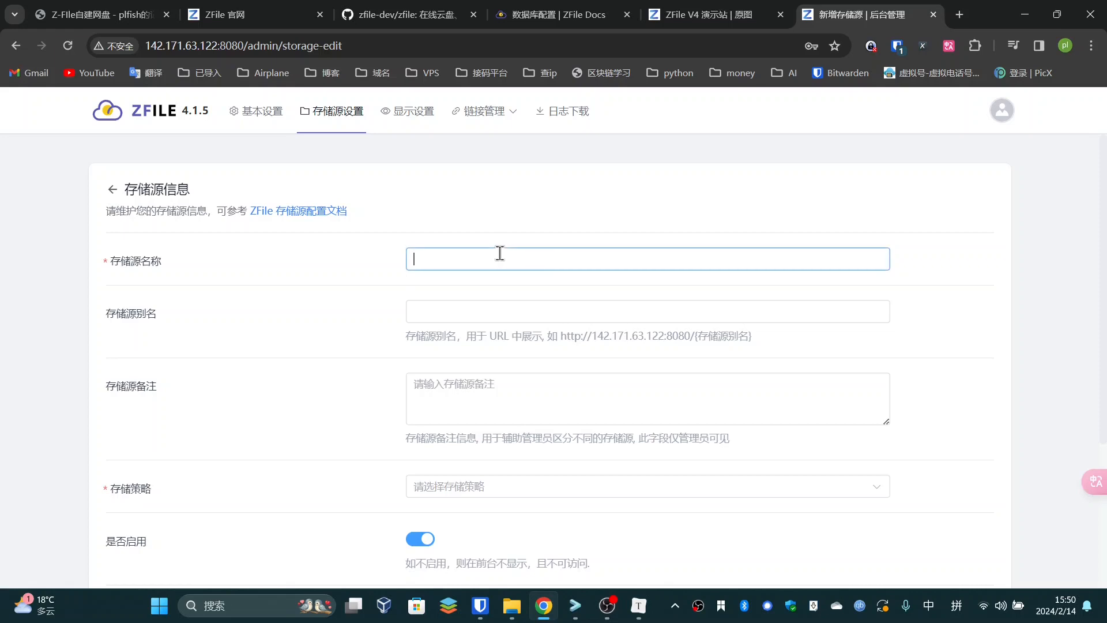
pyautogui.write('WEbDAV')
pyautogui.scroll(-3, 499, 254)
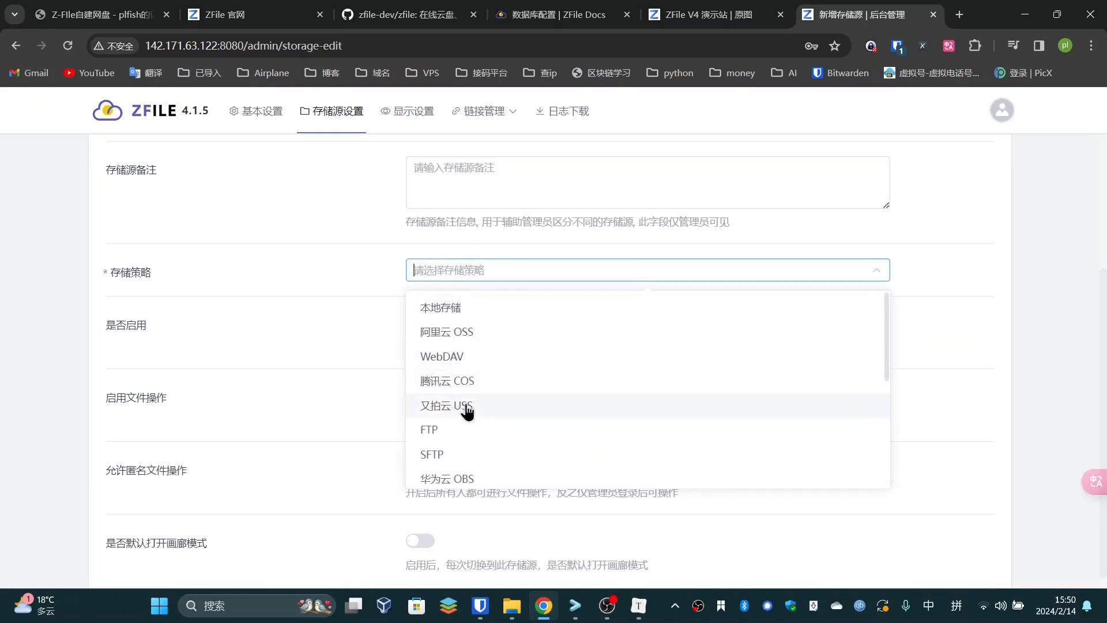
pyautogui.scroll(-2, 444, 403)
pyautogui.scroll(-3, 485, 430)
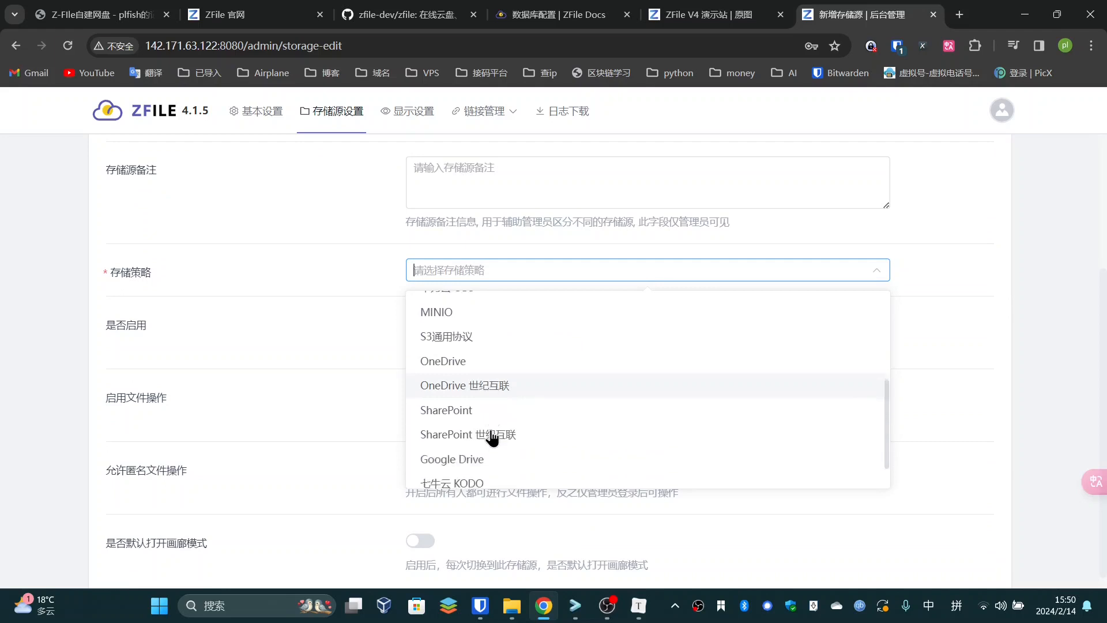
pyautogui.scroll(5, 501, 436)
# Choose WebDAV as the storage policy
pyautogui.click(474, 340)
pyautogui.click(466, 271)
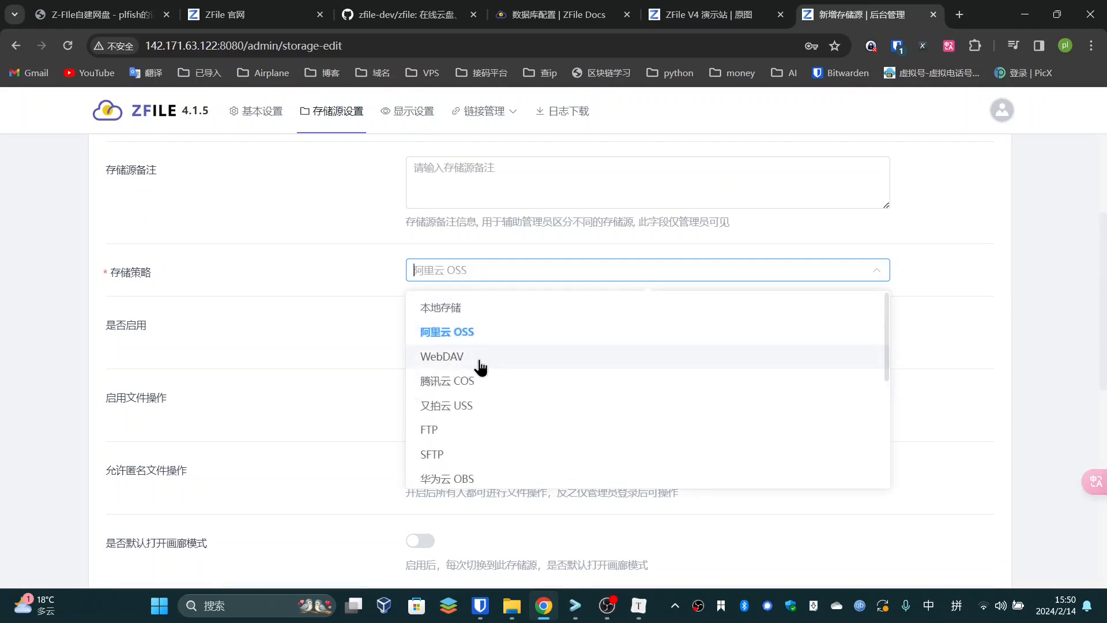
pyautogui.click(462, 356)
pyautogui.scroll(-6, 225, 392)
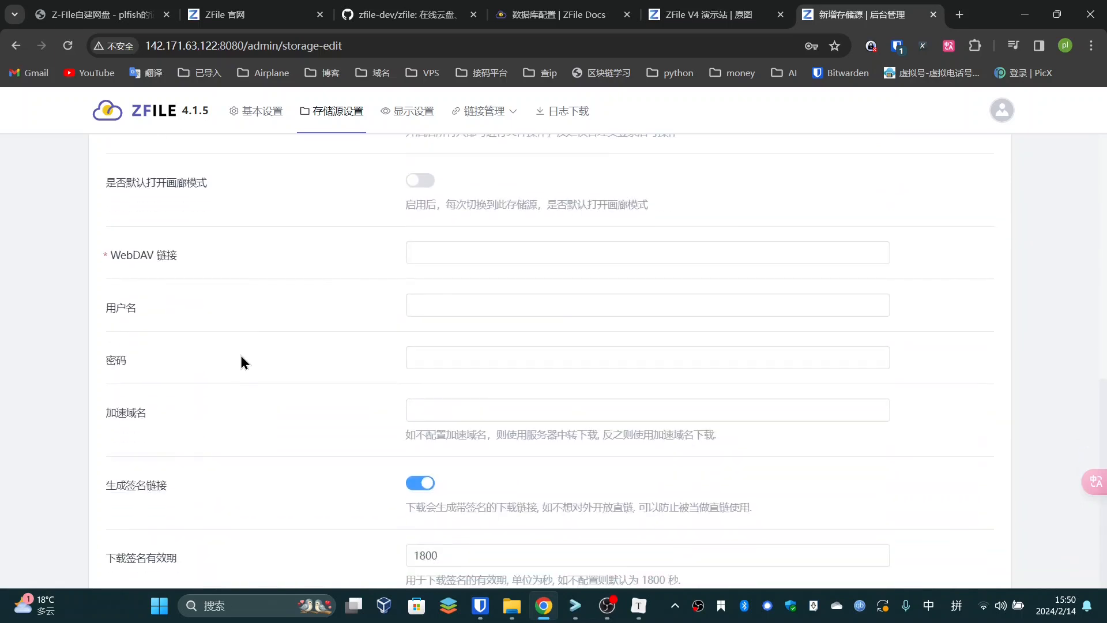
# Enter the WebDAV link, username and password, save, and reopen the WebDAV source
pyautogui.click(444, 252)
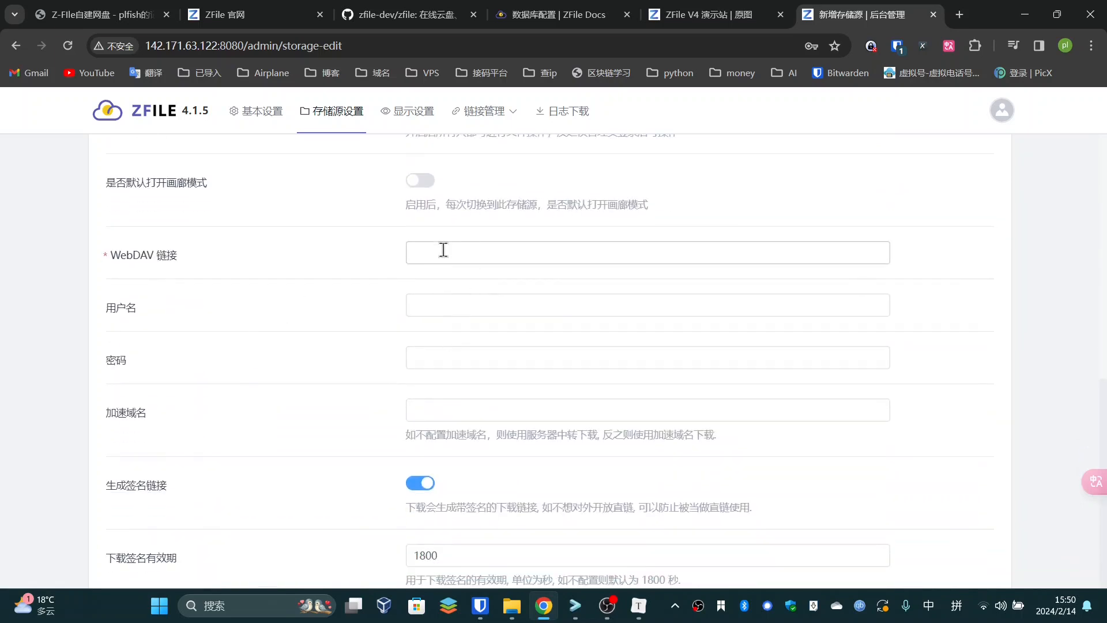
pyautogui.moveTo(120, 256); pyautogui.dragTo(177, 256)
pyautogui.click(196, 257)
pyautogui.click(562, 258)
pyautogui.click(438, 307)
pyautogui.click(442, 363)
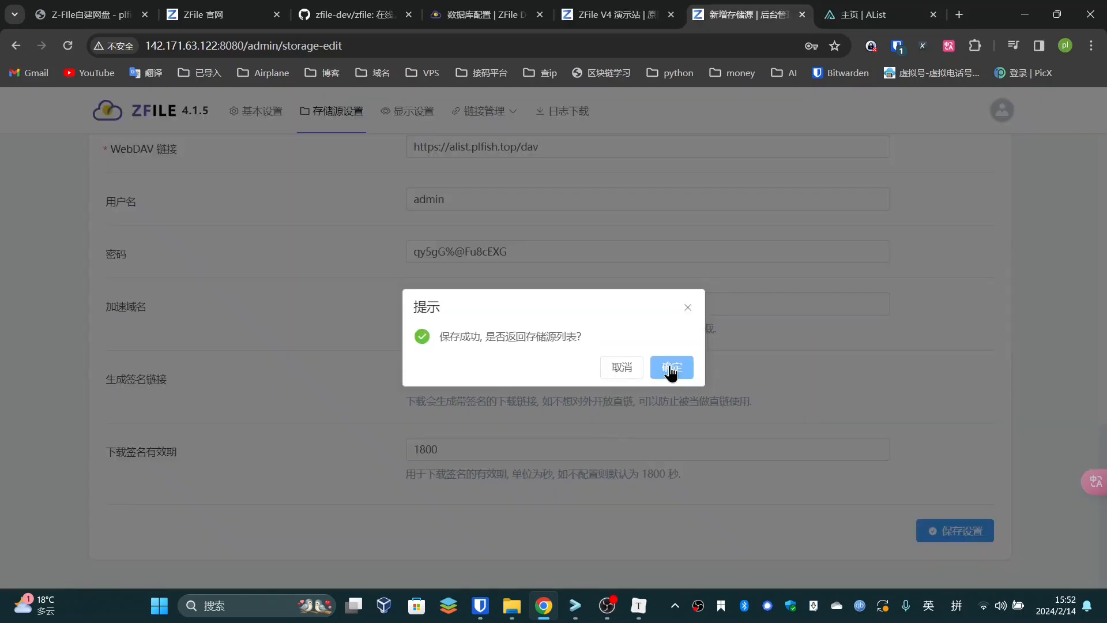
pyautogui.click(670, 364)
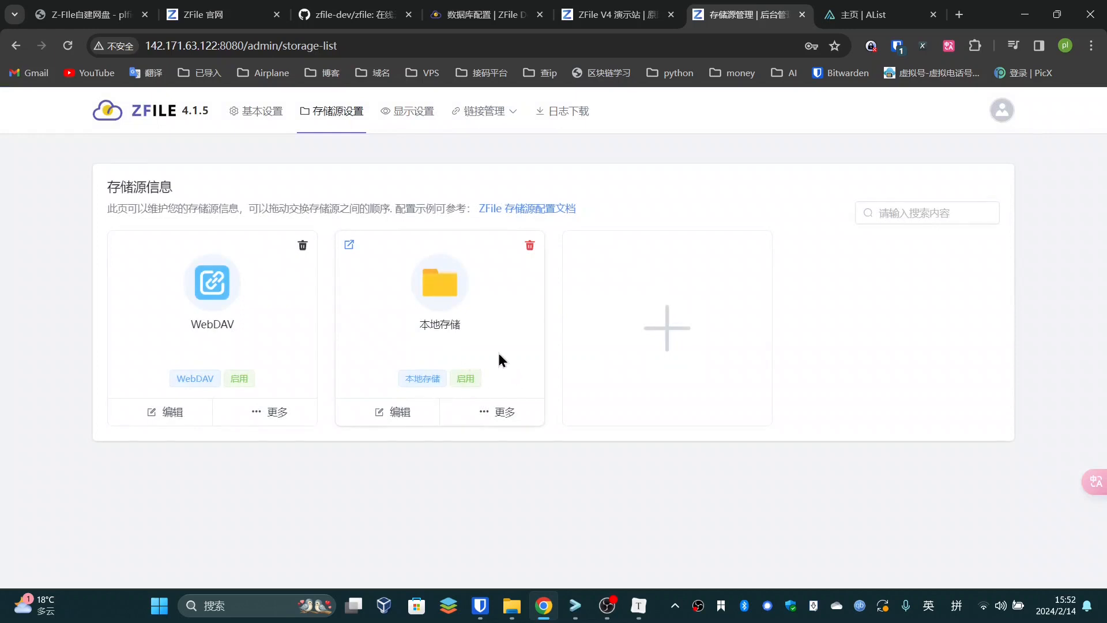
pyautogui.click(210, 299)
# Inspect the server address in the saved WebDAV link
pyautogui.scroll(-3, 501, 336)
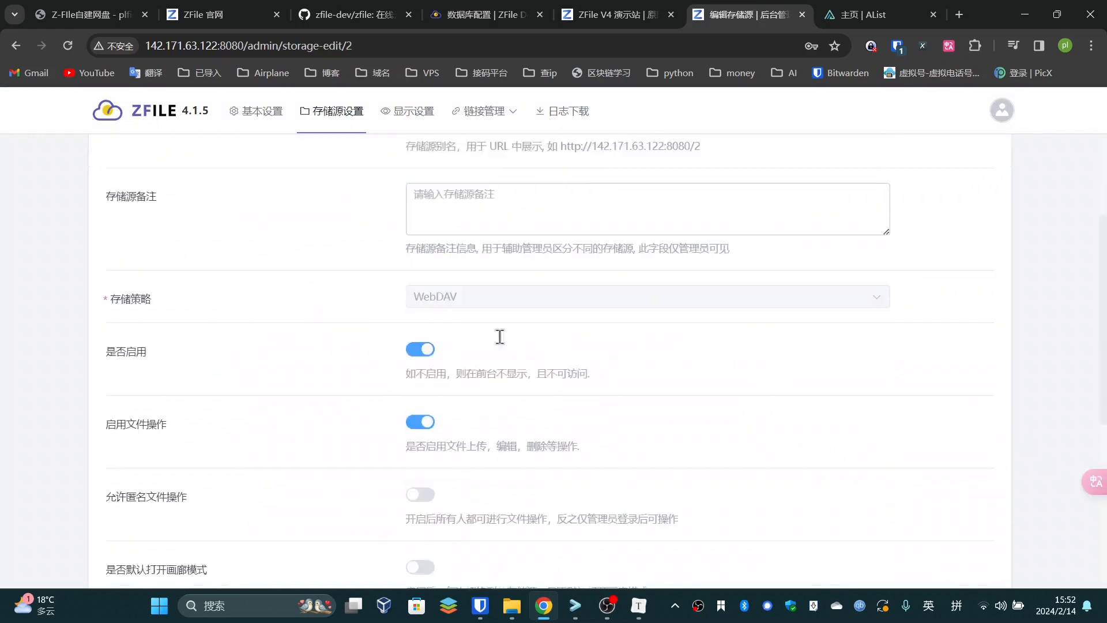
pyautogui.scroll(2, 489, 316)
pyautogui.scroll(-5, 490, 316)
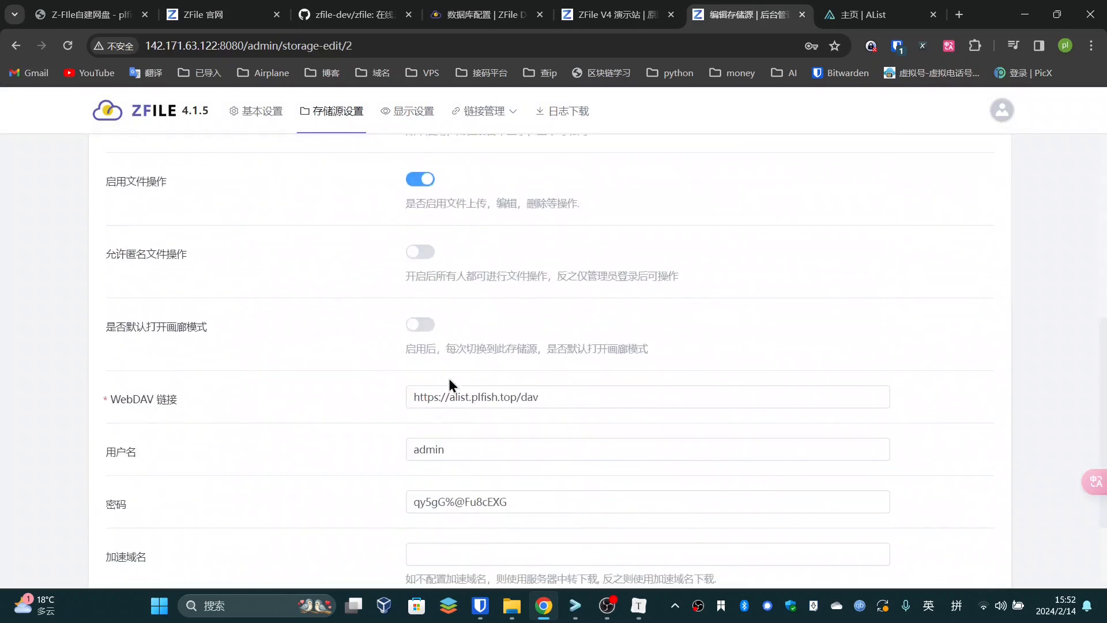
pyautogui.moveTo(414, 398); pyautogui.dragTo(513, 398)
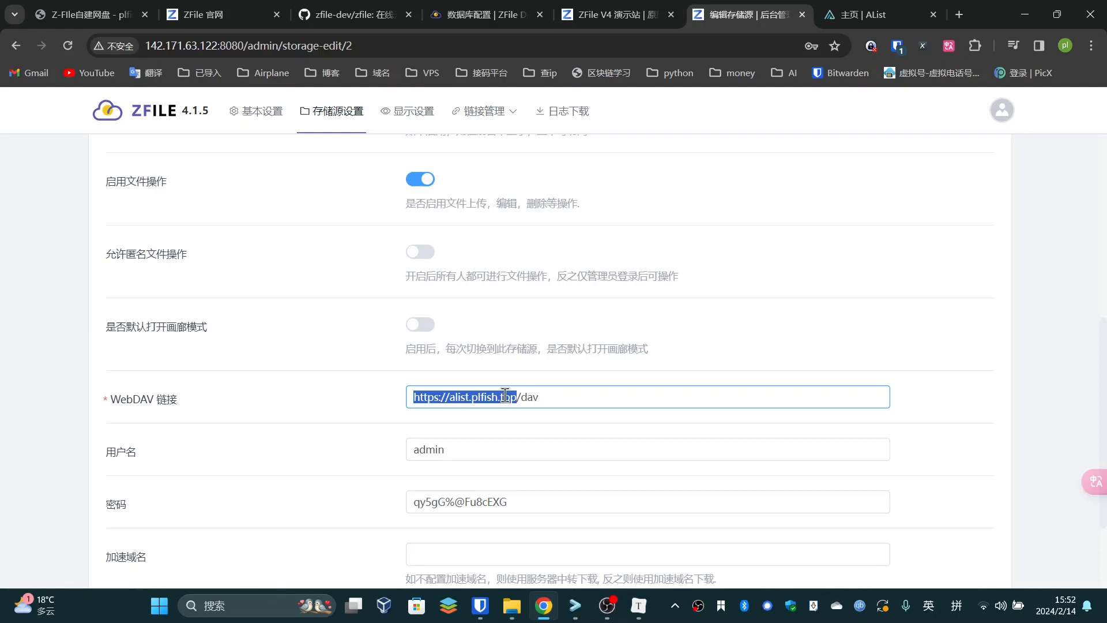
pyautogui.doubleClick(505, 396)
pyautogui.click(539, 397)
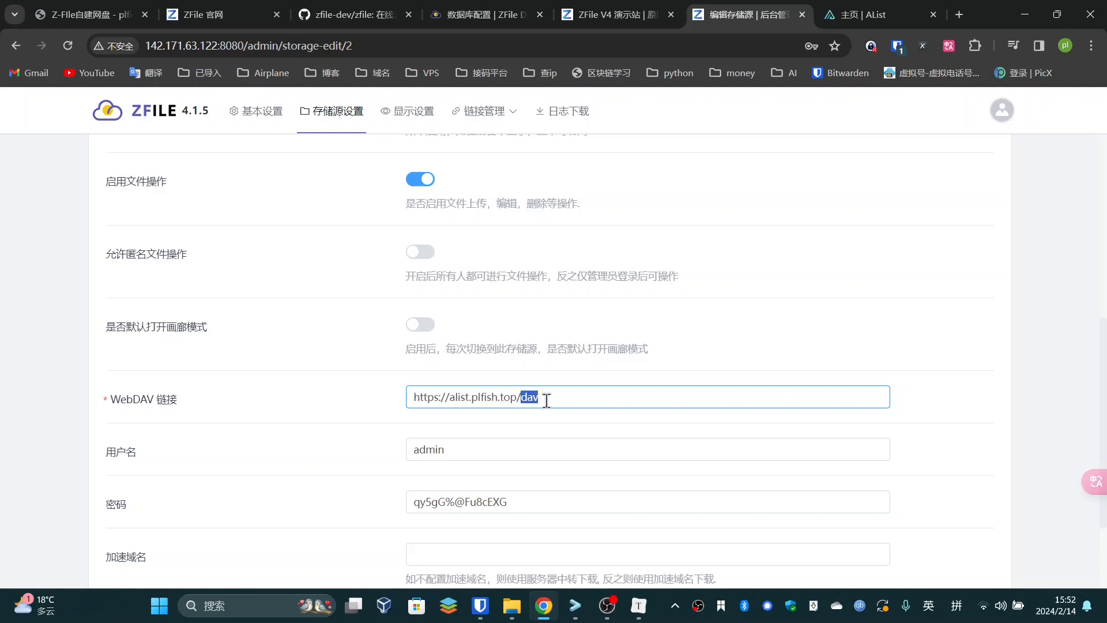
# Check the saved WebDAV username and password values
pyautogui.scroll(-1, 424, 482)
pyautogui.moveTo(489, 372); pyautogui.dragTo(408, 376)
pyautogui.tripleClick(543, 429)
pyautogui.moveTo(475, 378); pyautogui.dragTo(415, 375)
pyautogui.click(531, 430)
pyautogui.scroll(-3, 346, 428)
pyautogui.press('Tab')
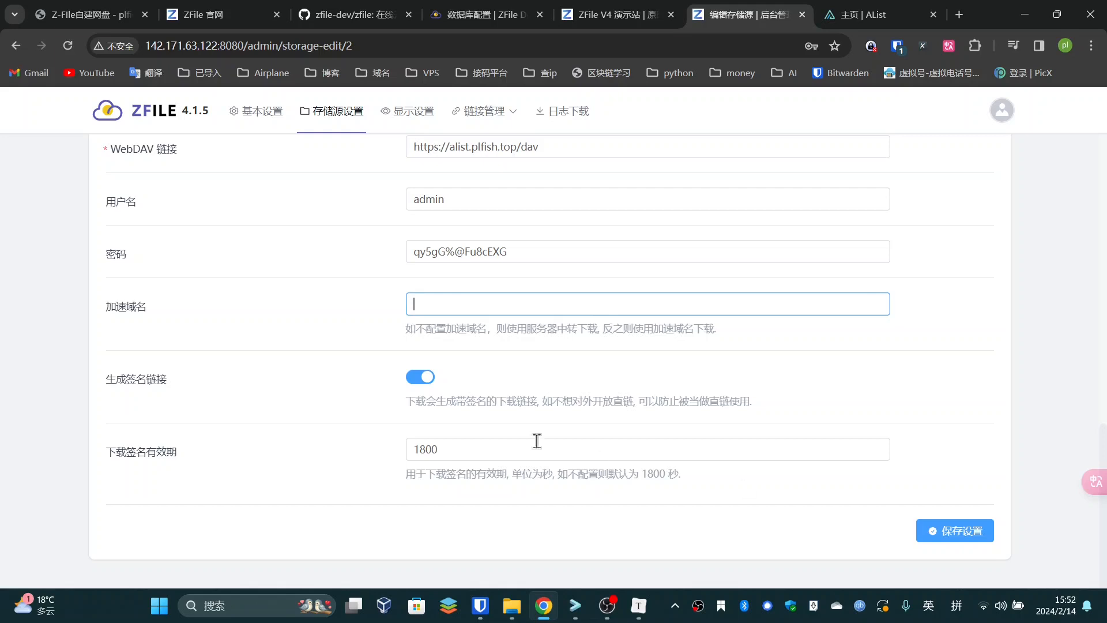
pyautogui.scroll(10, 537, 442)
pyautogui.moveTo(190, 111)
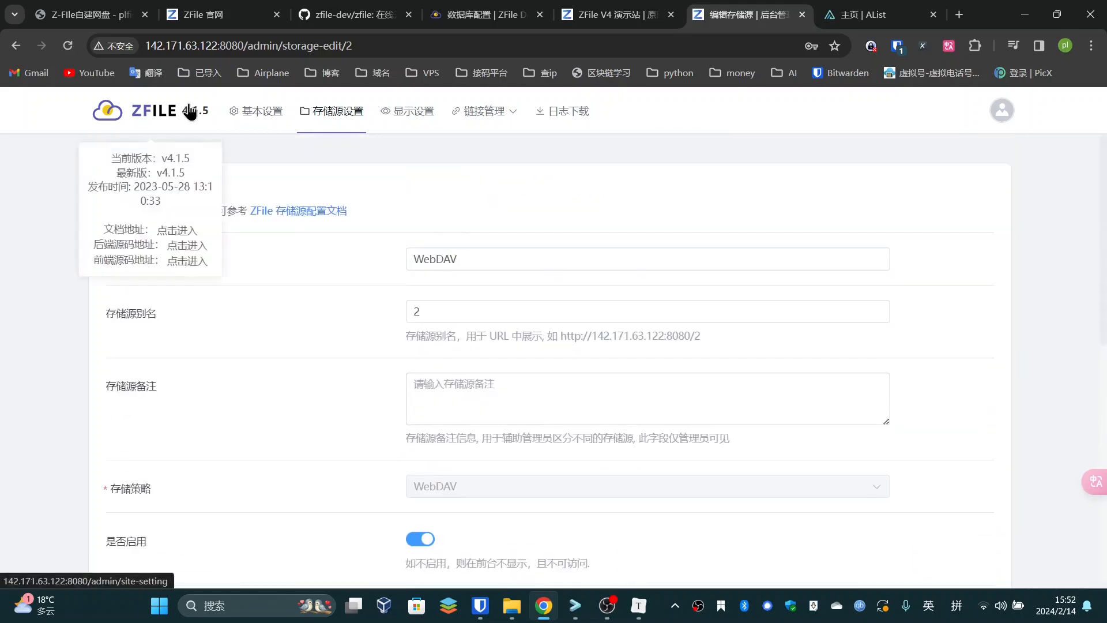
pyautogui.click(615, 14)
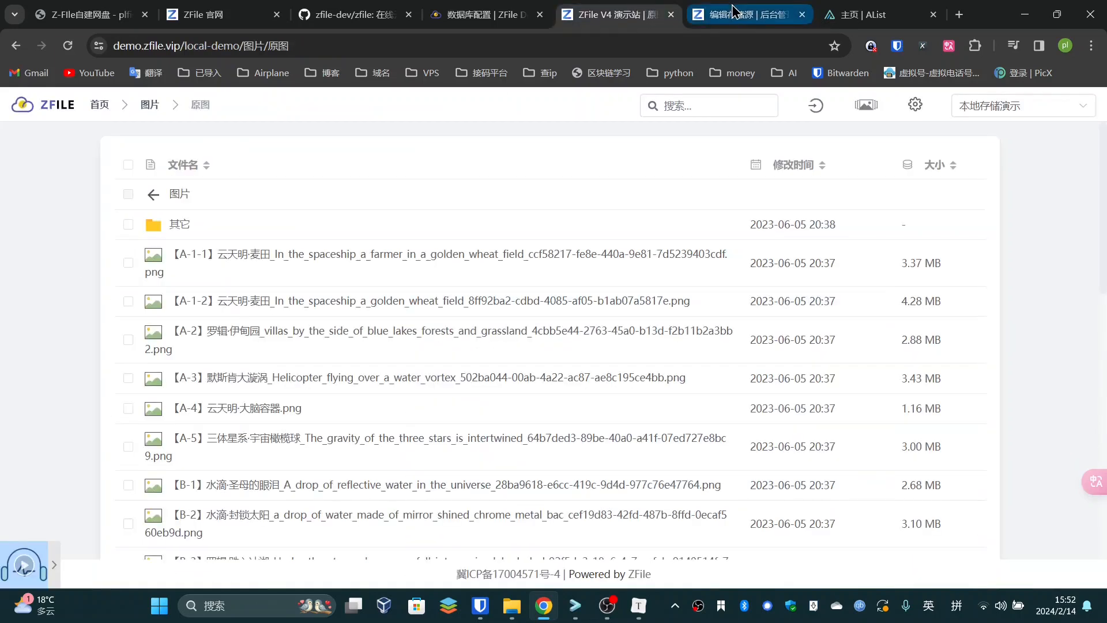
# Open the new self-hosted ZFile site in its own tab
pyautogui.click(732, 9)
pyautogui.click(163, 113)
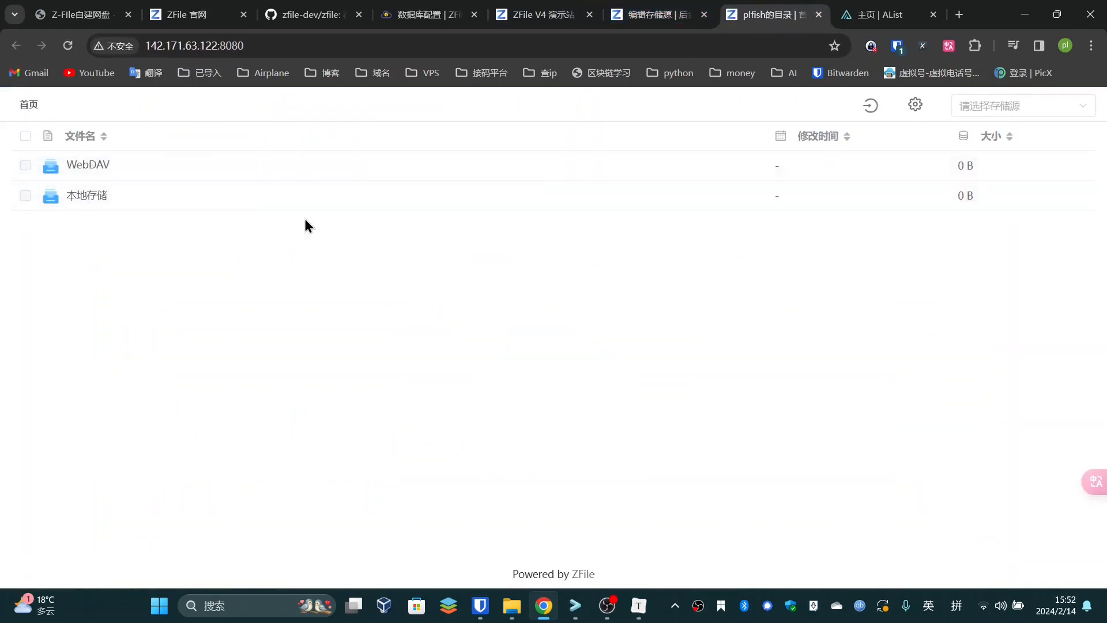
pyautogui.click(654, 15)
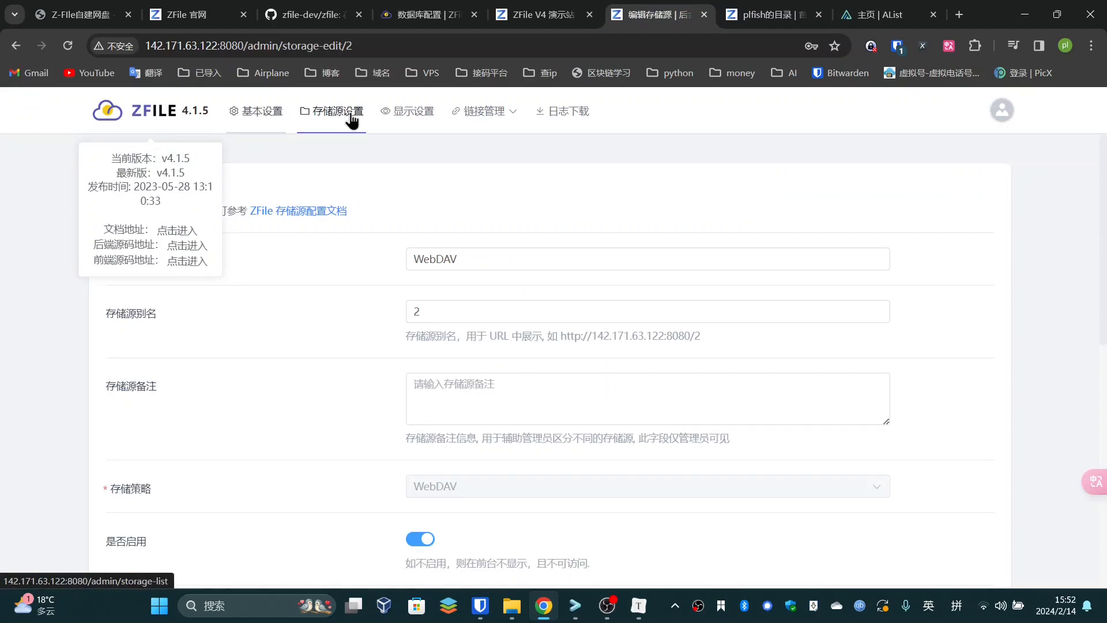
pyautogui.click(761, 15)
pyautogui.click(641, 13)
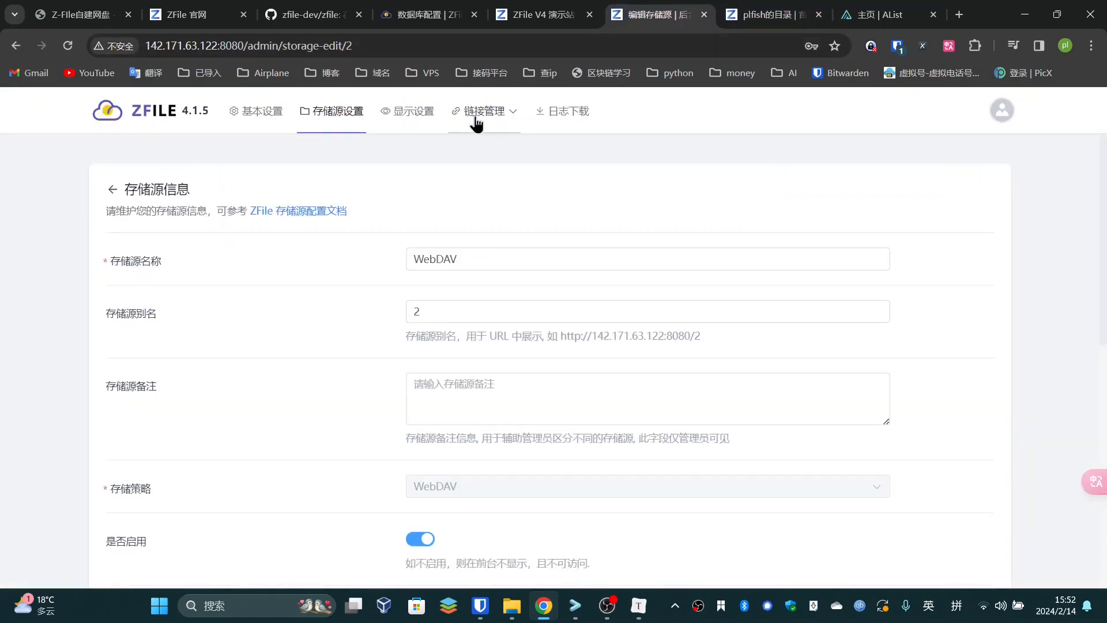
# Read the OnlyOffice hints on the admin 显示设置 page
pyautogui.click(413, 111)
pyautogui.scroll(-6, 353, 274)
pyautogui.scroll(-7, 361, 276)
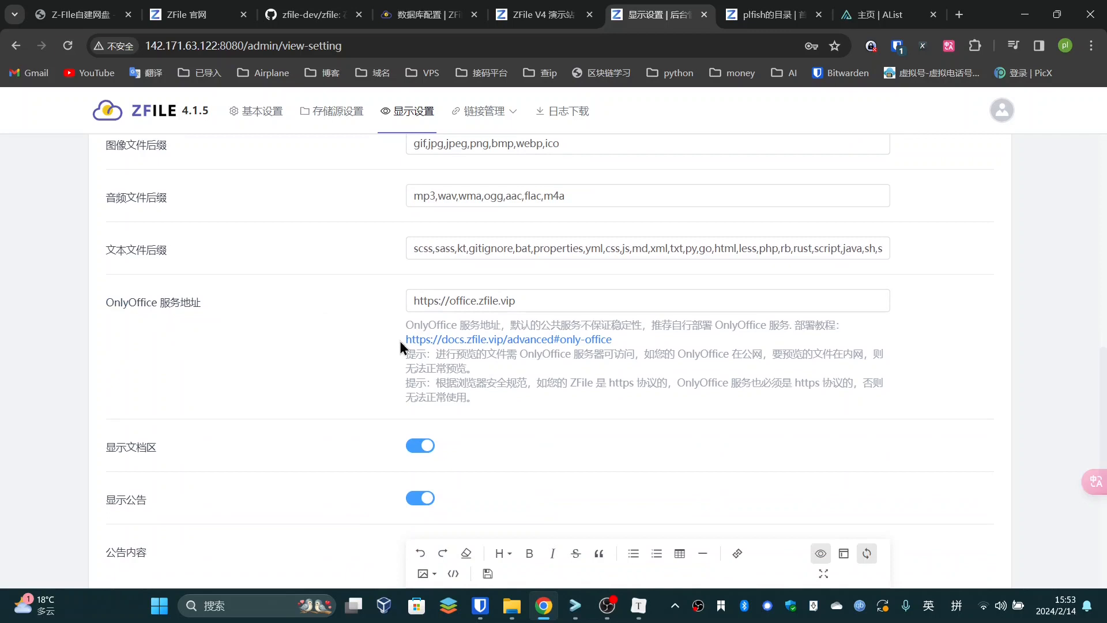
pyautogui.moveTo(448, 360); pyautogui.dragTo(541, 380)
pyautogui.click(541, 381)
pyautogui.moveTo(679, 355); pyautogui.dragTo(697, 372)
pyautogui.click(699, 371)
pyautogui.moveTo(535, 325); pyautogui.dragTo(711, 326)
pyautogui.click(437, 409)
# Open the empty 本地存储 source on the new ZFile site
pyautogui.scroll(-1, 295, 415)
pyautogui.scroll(-1, 296, 416)
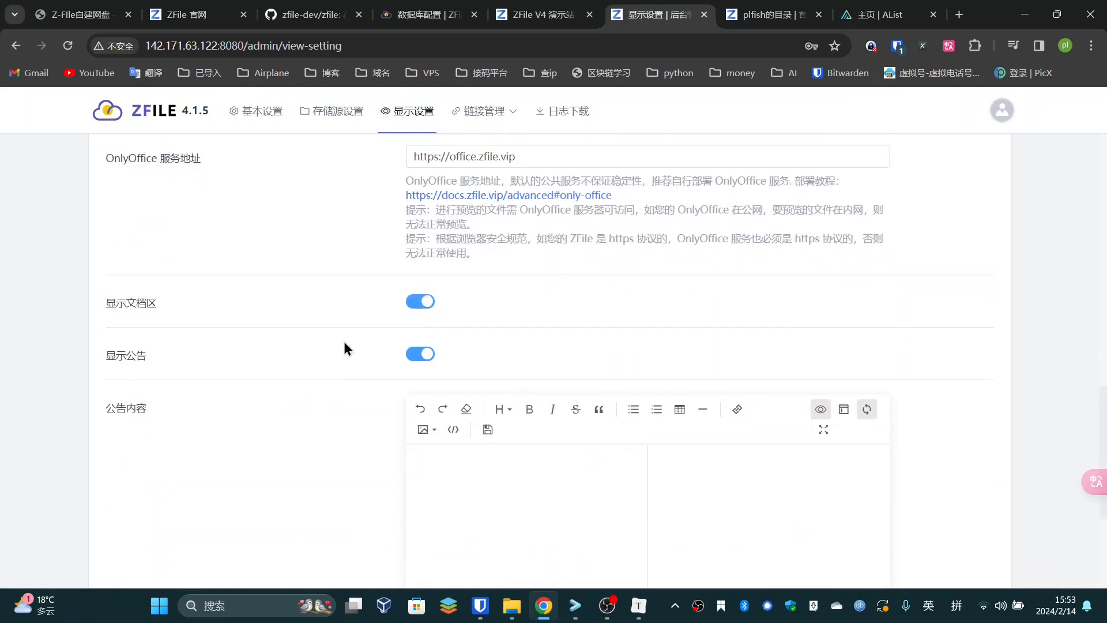
pyautogui.scroll(8, 498, 445)
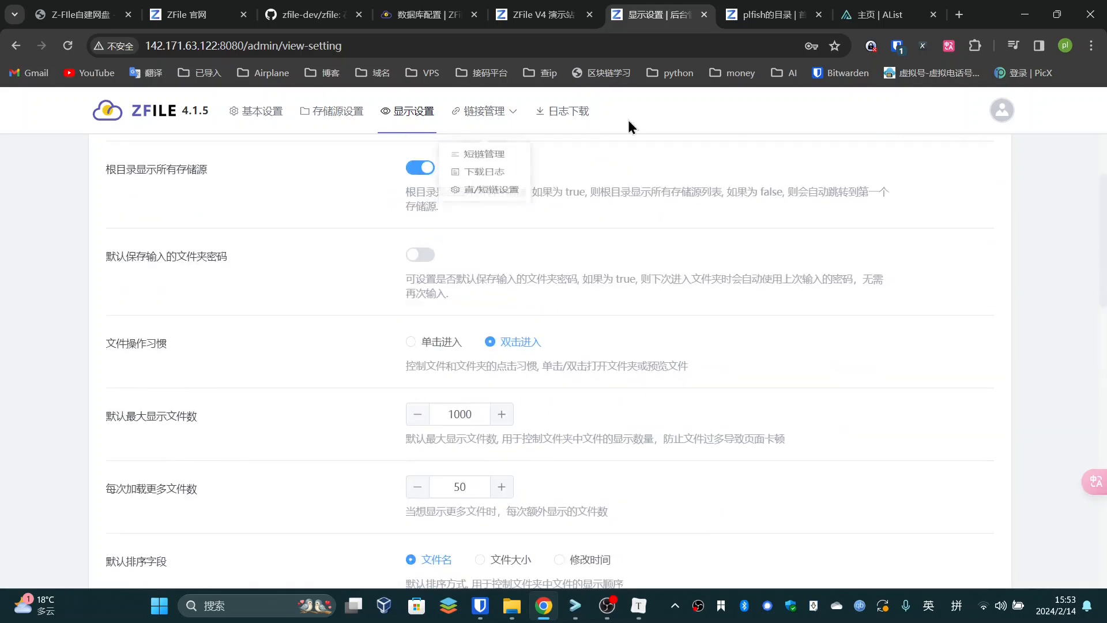
pyautogui.click(760, 7)
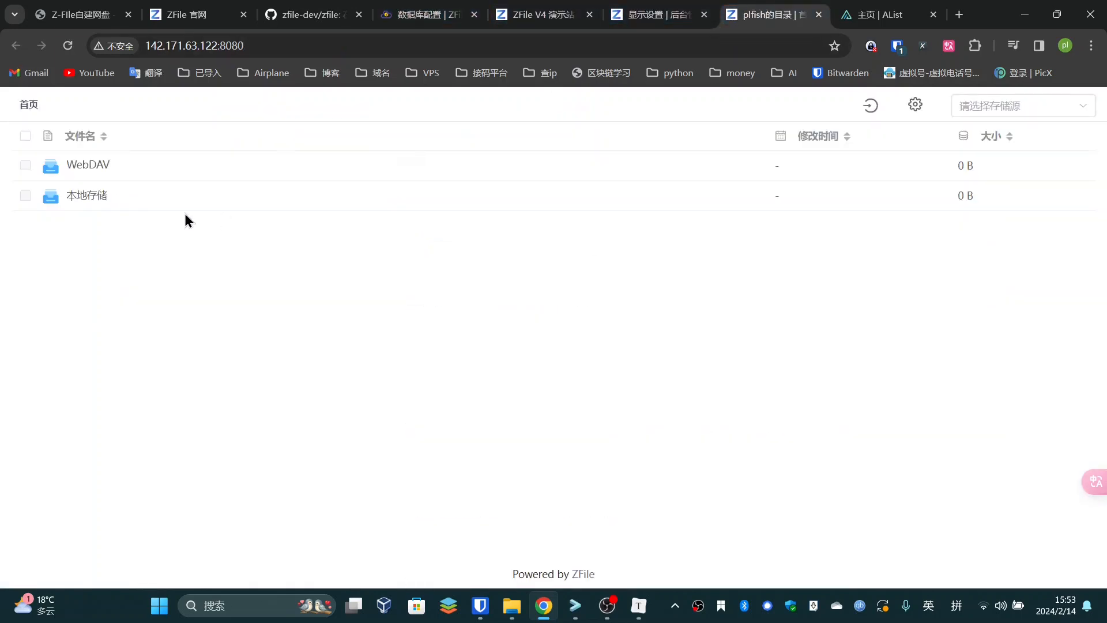
pyautogui.click(95, 196)
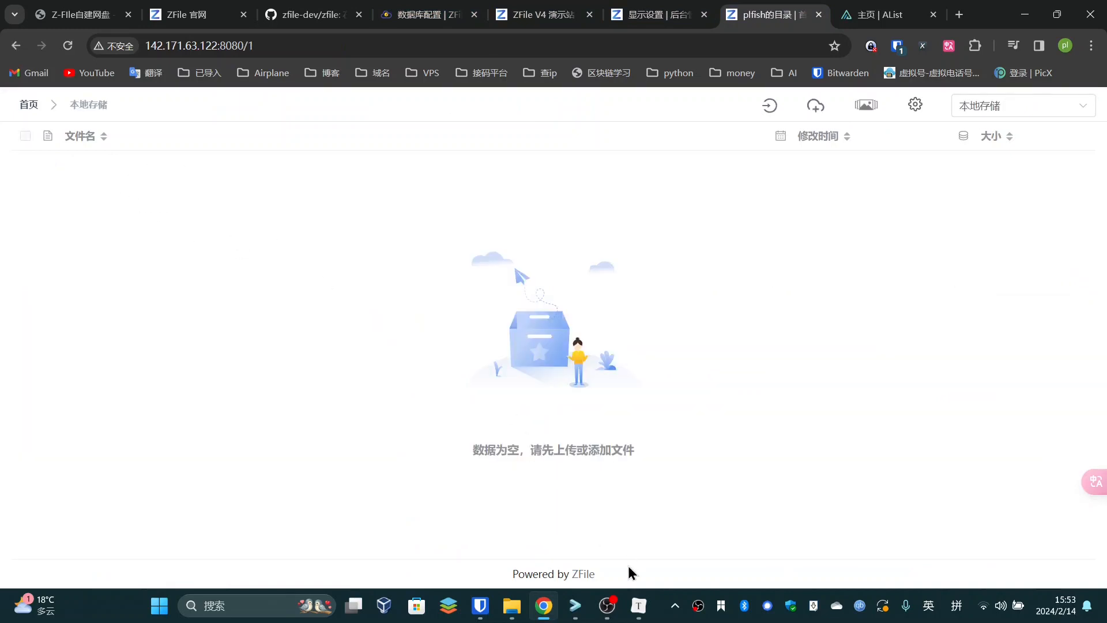
# Read the blog's 4.6.1 speed-test section
pyautogui.click(193, 5)
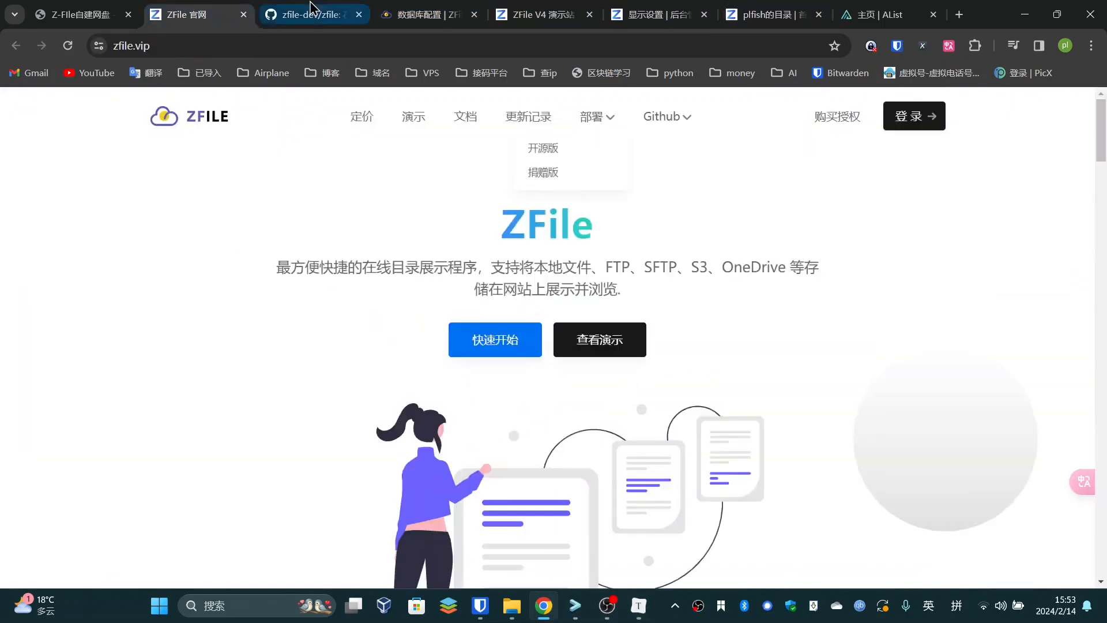
pyautogui.click(311, 7)
pyautogui.click(81, 14)
pyautogui.scroll(-5, 347, 275)
pyautogui.scroll(-1, 285, 293)
pyautogui.scroll(2, 224, 205)
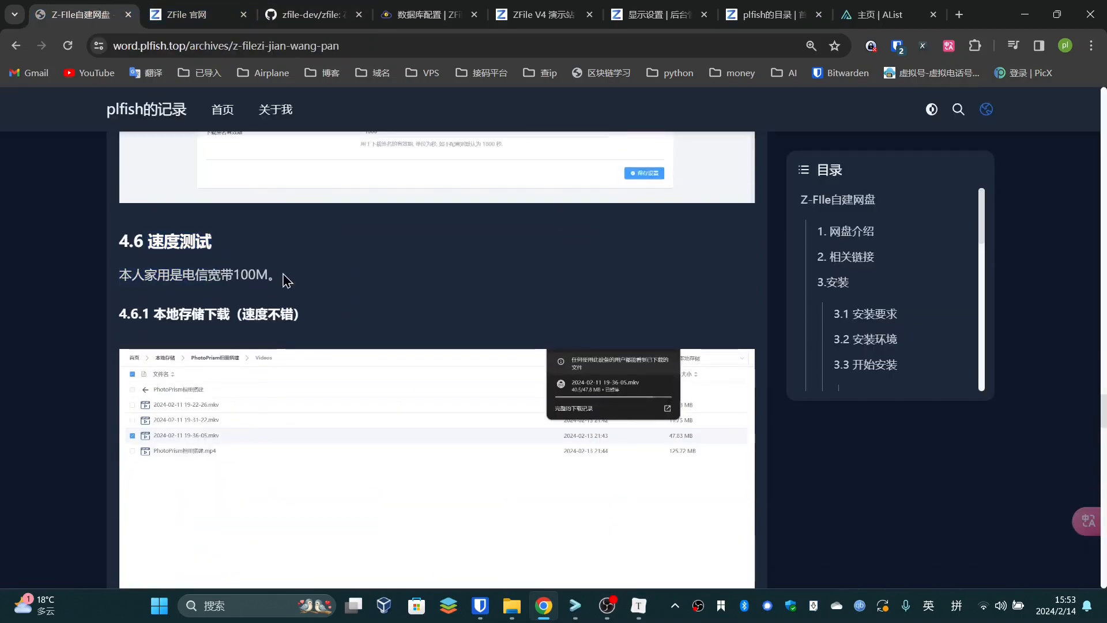
pyautogui.scroll(-2, 223, 273)
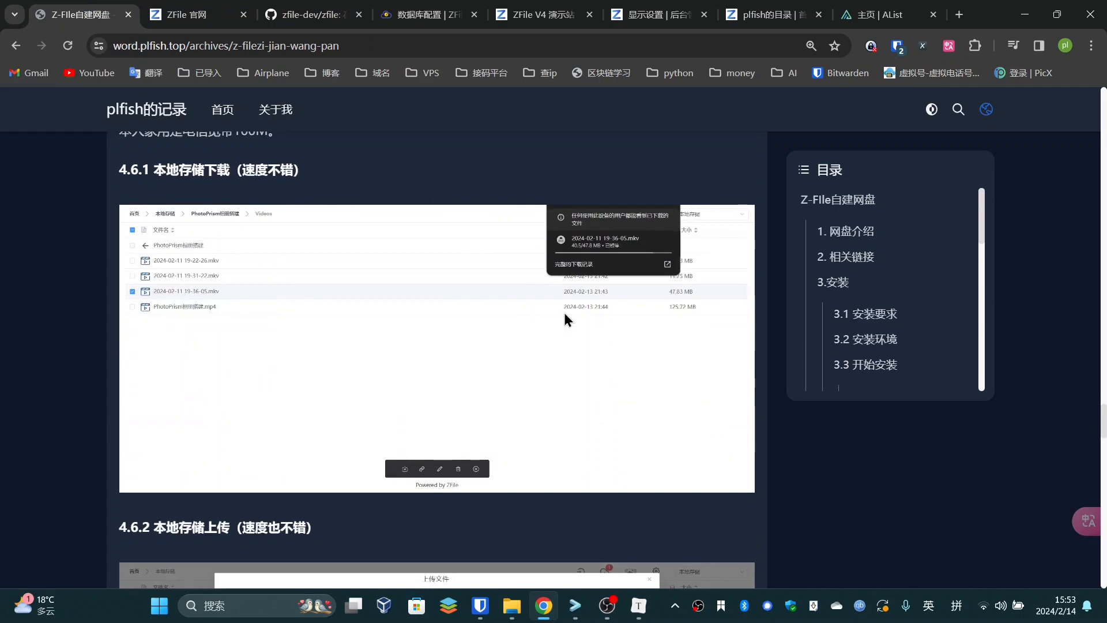
pyautogui.scroll(-1, 278, 263)
pyautogui.scroll(2, 183, 267)
pyautogui.moveTo(193, 242); pyautogui.dragTo(289, 241)
pyautogui.click(289, 241)
# Scroll on to the 4.6.2 upload-test heading
pyautogui.scroll(-1, 428, 335)
pyautogui.scroll(1, 288, 228)
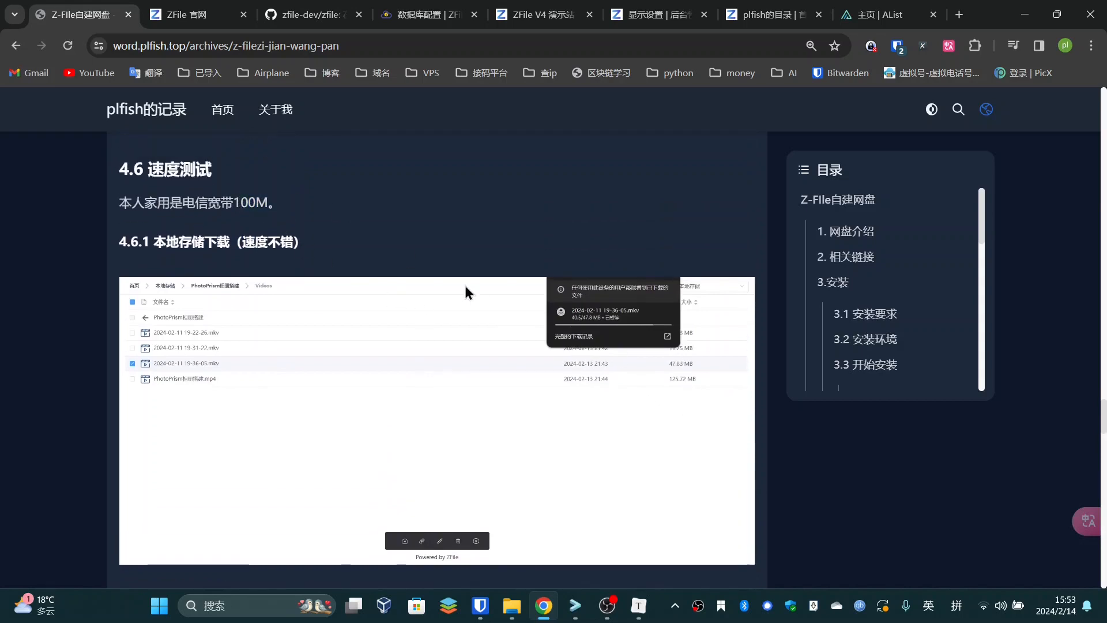
pyautogui.scroll(-3, 566, 373)
pyautogui.scroll(-2, 555, 355)
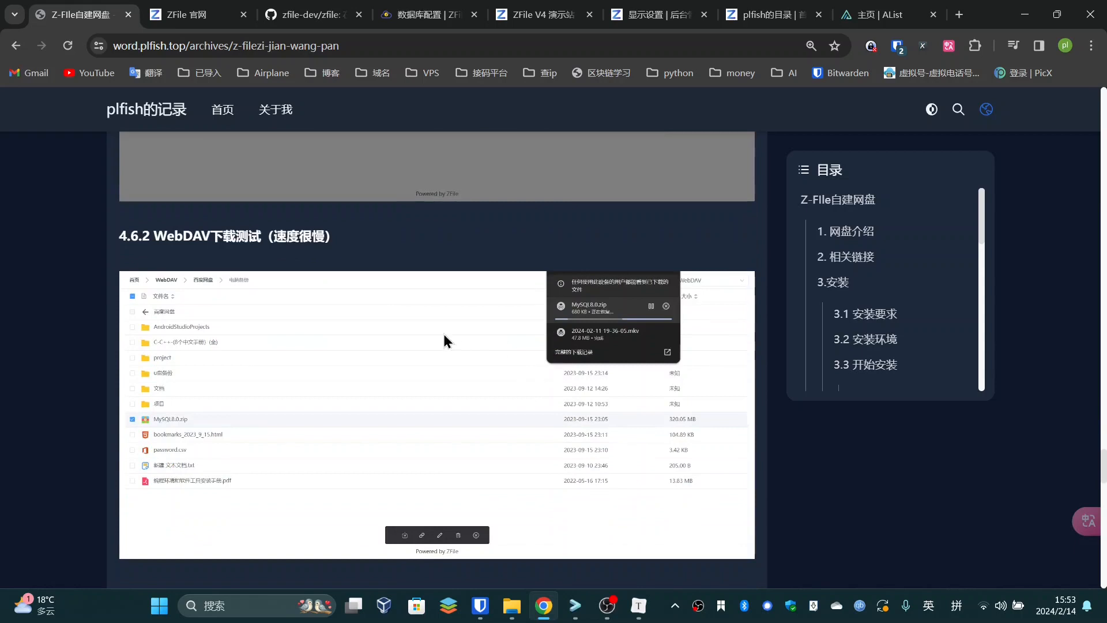
pyautogui.moveTo(205, 233); pyautogui.dragTo(246, 270)
pyautogui.click(352, 246)
# Read down to the upload error screenshot, then return to the 本地存储 folder
pyautogui.scroll(-7, 465, 304)
pyautogui.scroll(2, 346, 280)
pyautogui.click(424, 269)
pyautogui.moveTo(305, 234); pyautogui.dragTo(427, 260)
pyautogui.click(295, 235)
pyautogui.scroll(-4, 439, 271)
pyautogui.click(427, 261)
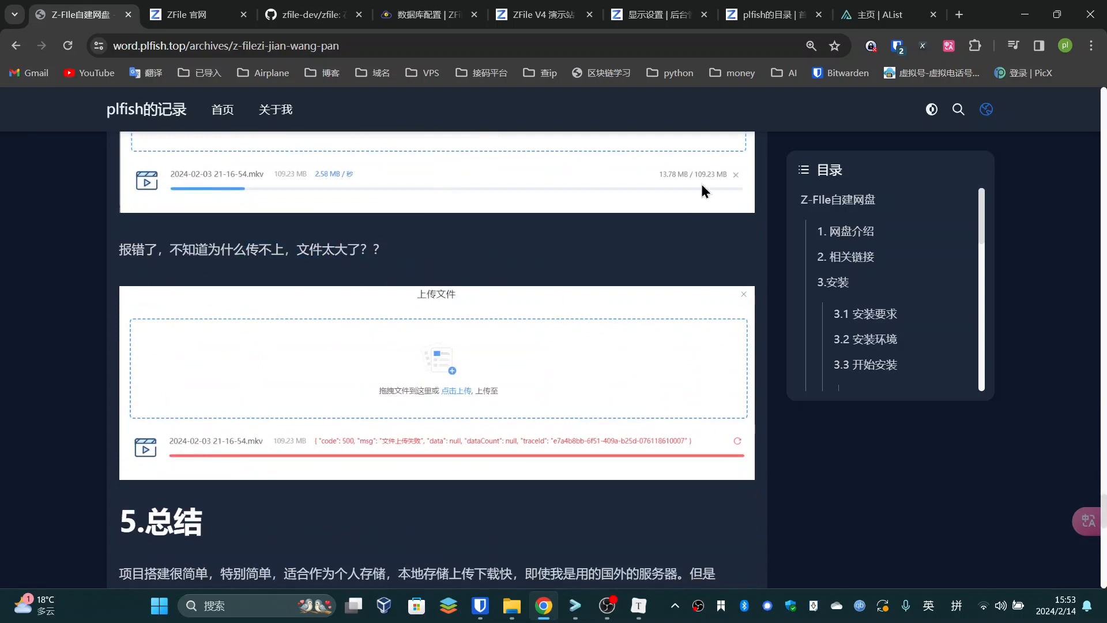
pyautogui.click(767, 14)
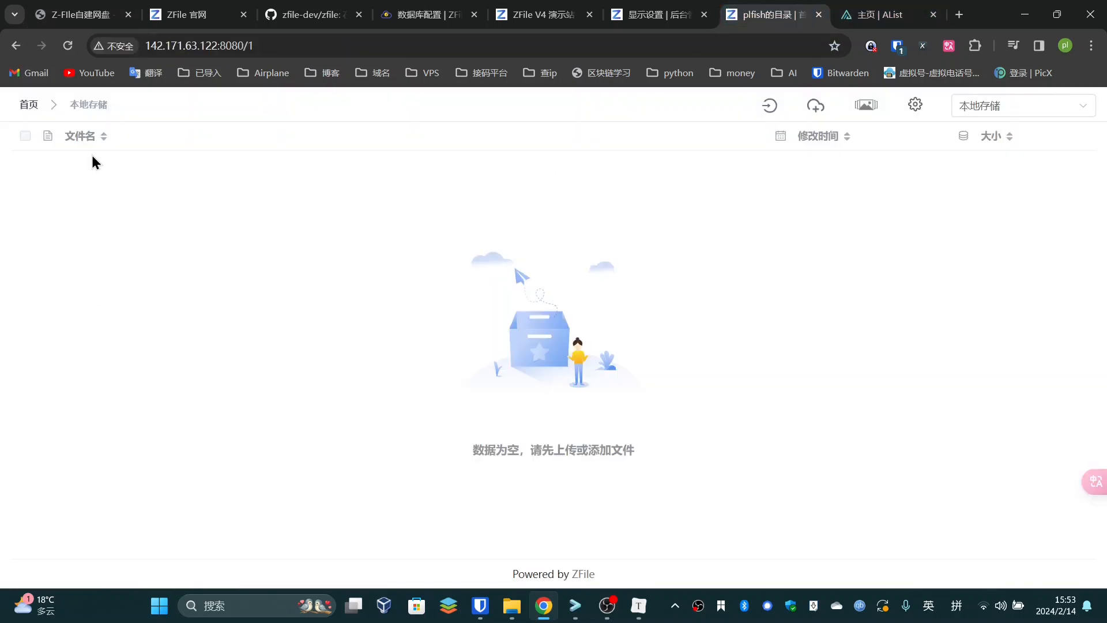
# Maximize the Chrome window so the ZFile page fills the screen
pyautogui.moveTo(1003, 26); pyautogui.dragTo(880, 55)
pyautogui.click(1025, 12)
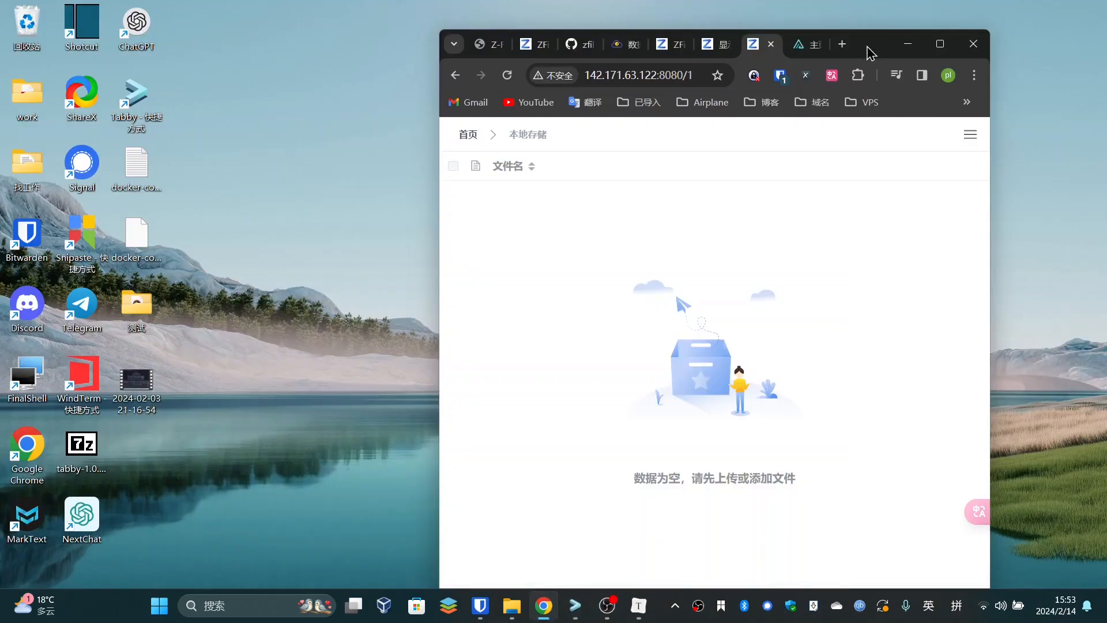
pyautogui.click(940, 43)
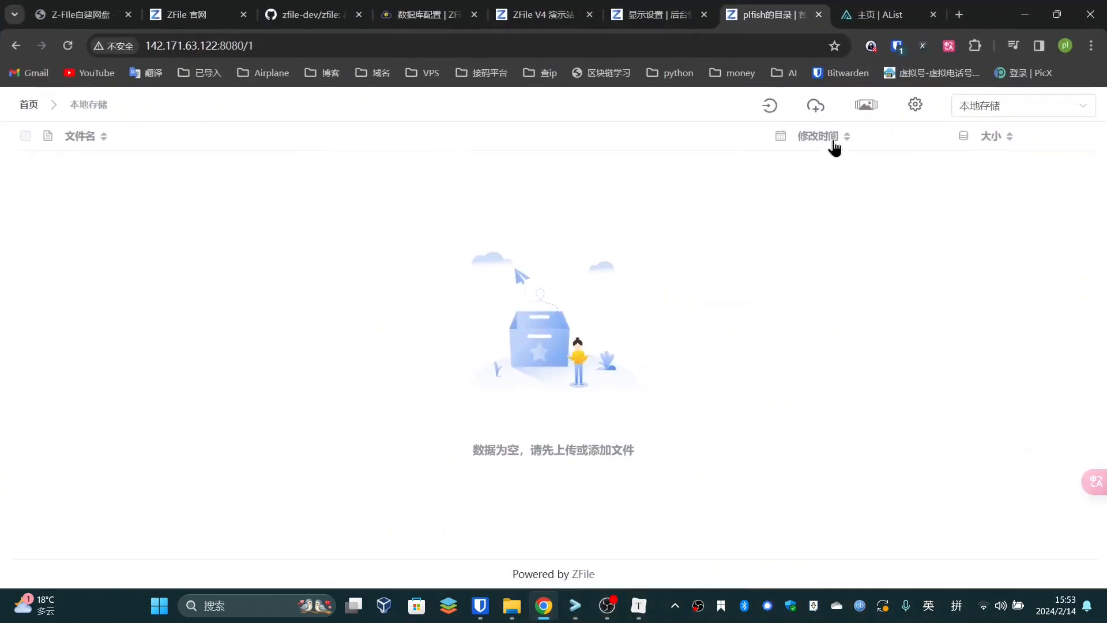
# Bring up ZFile's single-file upload dialog and the computer's file picker
pyautogui.click(814, 107)
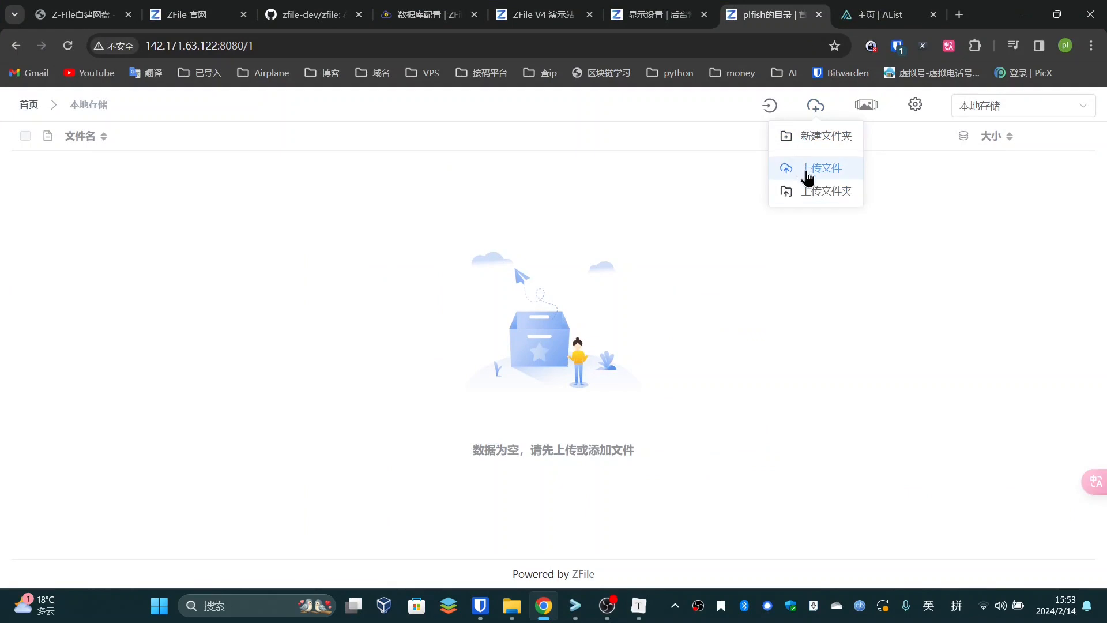
pyautogui.click(808, 179)
pyautogui.click(920, 126)
pyautogui.click(815, 176)
pyautogui.click(919, 120)
pyautogui.moveTo(821, 111)
pyautogui.click(802, 169)
pyautogui.click(544, 205)
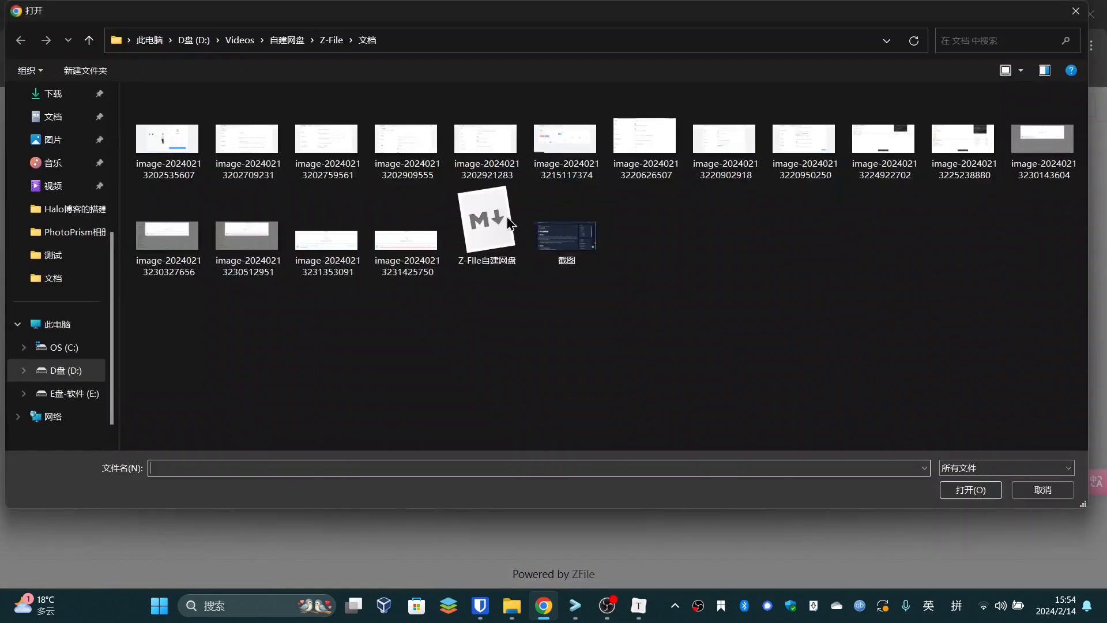
pyautogui.click(330, 42)
pyautogui.click(288, 41)
pyautogui.click(241, 42)
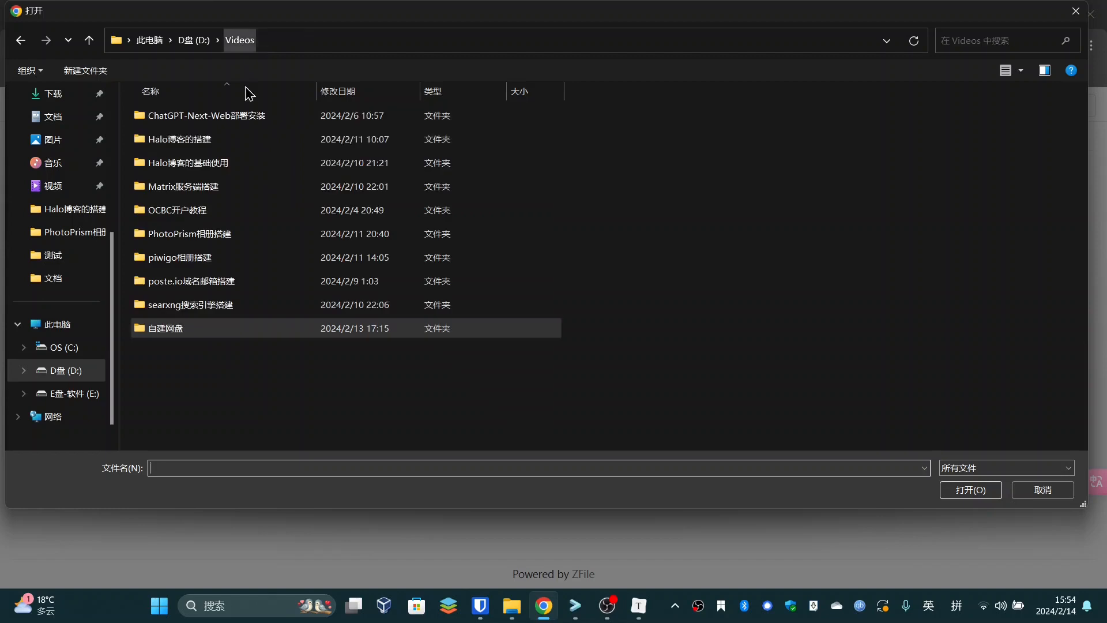
pyautogui.doubleClick(182, 311)
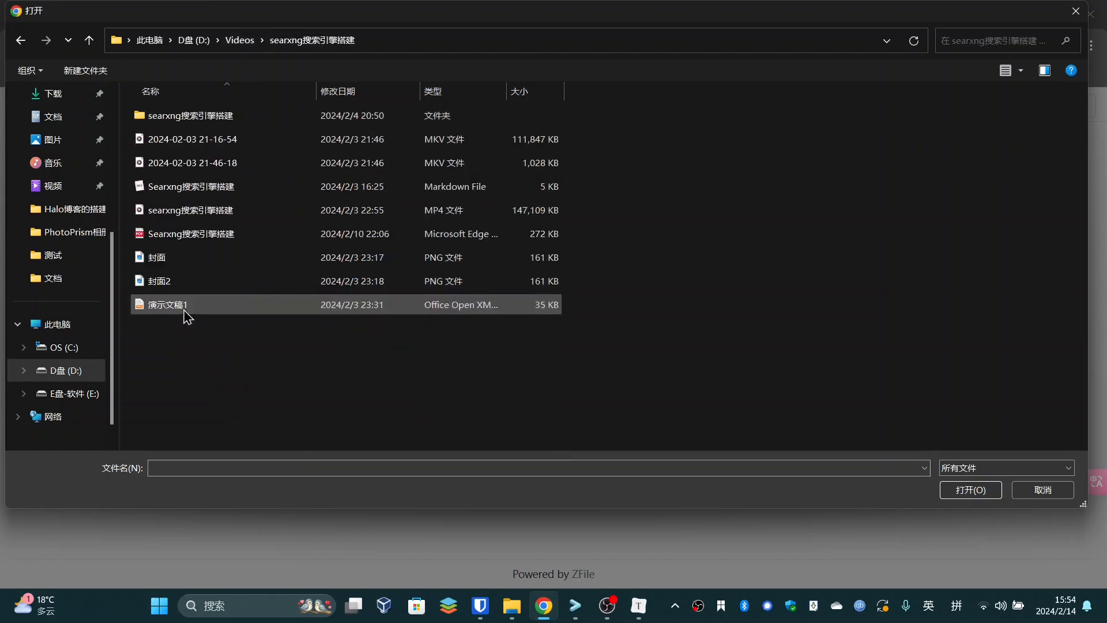
pyautogui.click(474, 169)
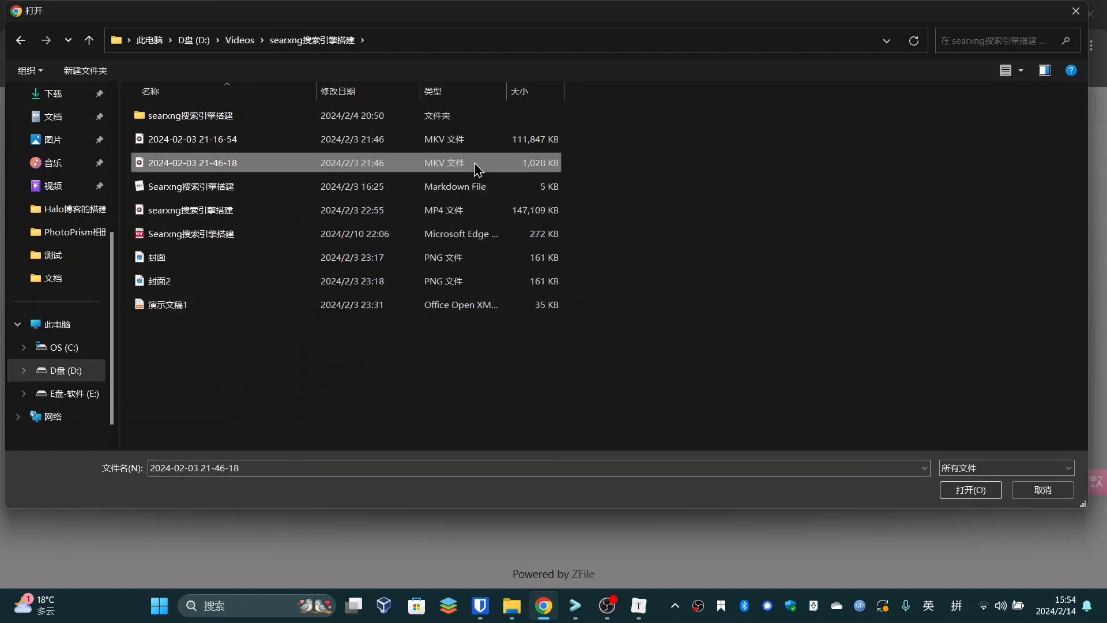
pyautogui.click(971, 490)
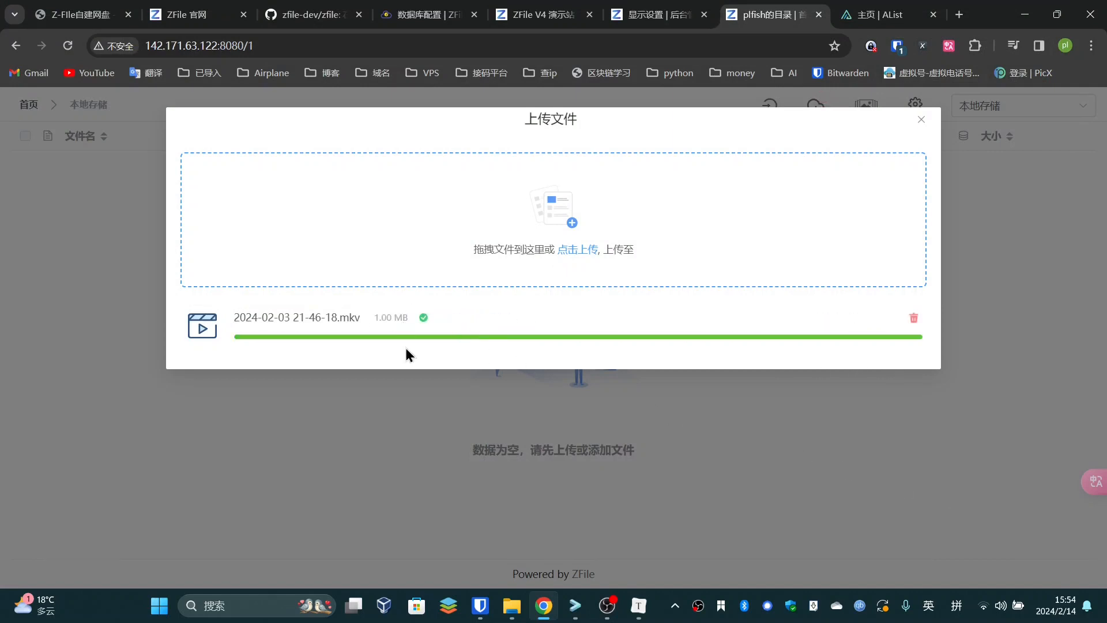
pyautogui.click(919, 122)
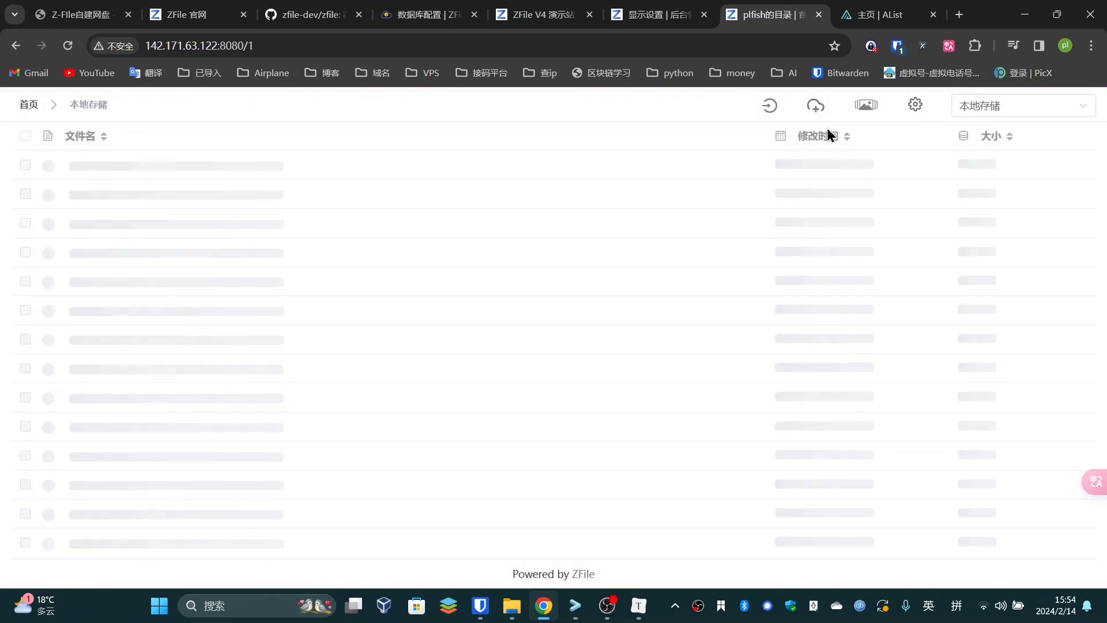
pyautogui.moveTo(816, 106)
pyautogui.click(814, 176)
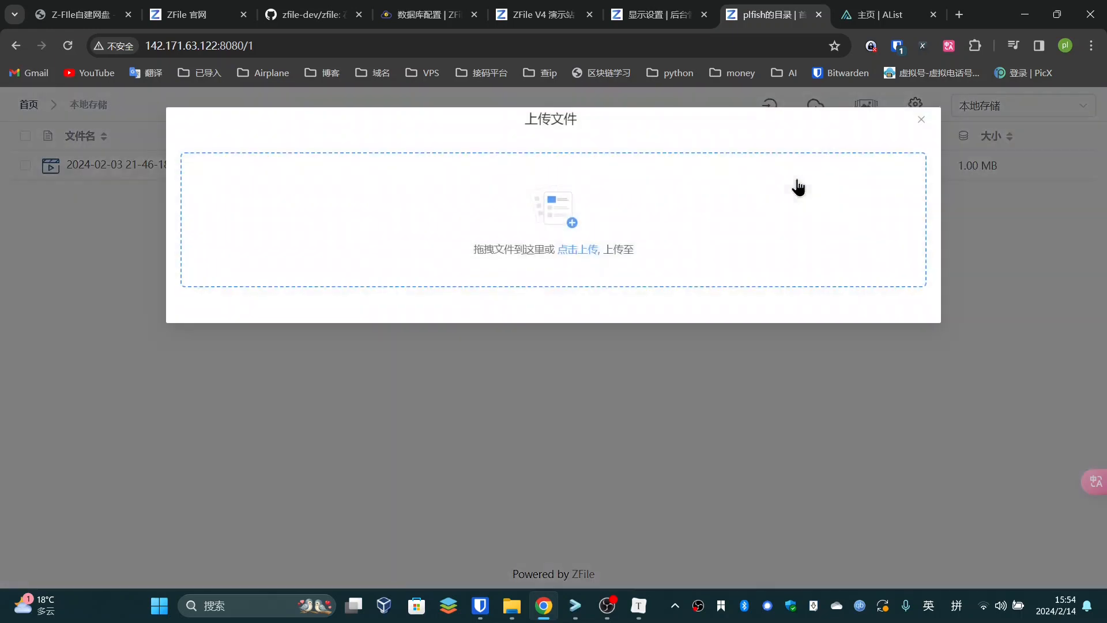
pyautogui.click(576, 250)
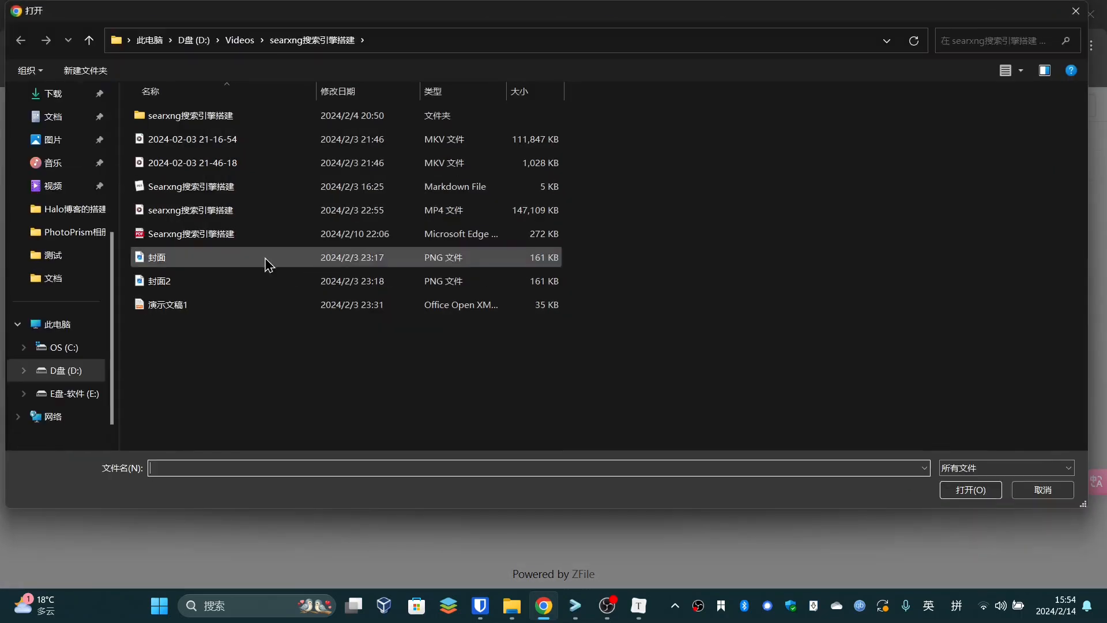
pyautogui.click(232, 144)
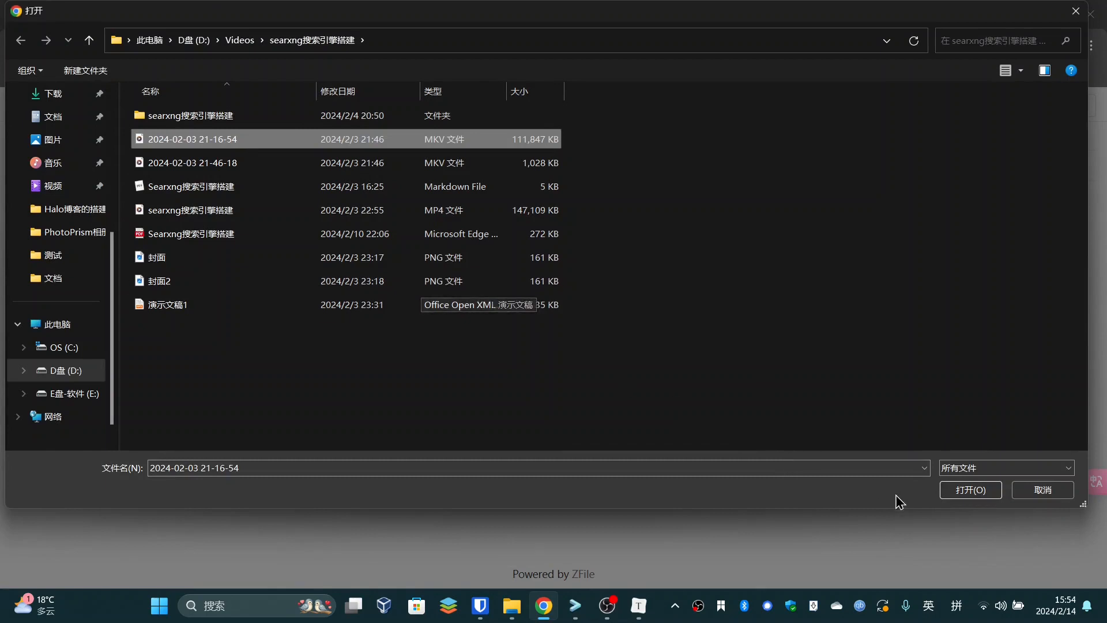
pyautogui.click(975, 491)
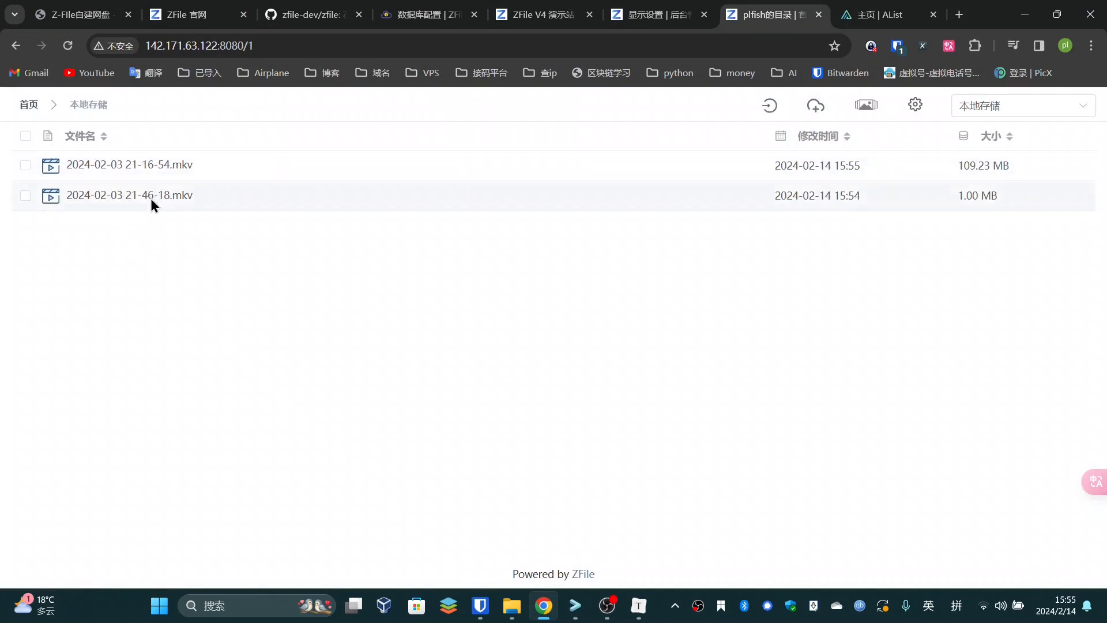
# Preview 21-16-54.mkv, playing and seeking to 00:31, 00:10 and 00:33, then pause and close it
pyautogui.click(147, 165)
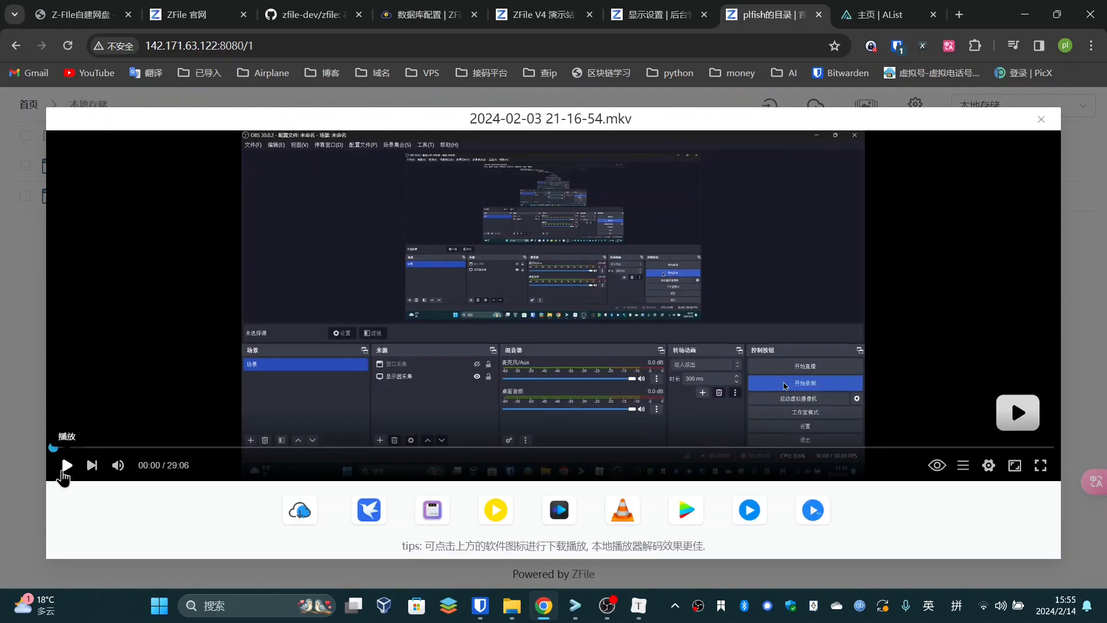
pyautogui.click(66, 465)
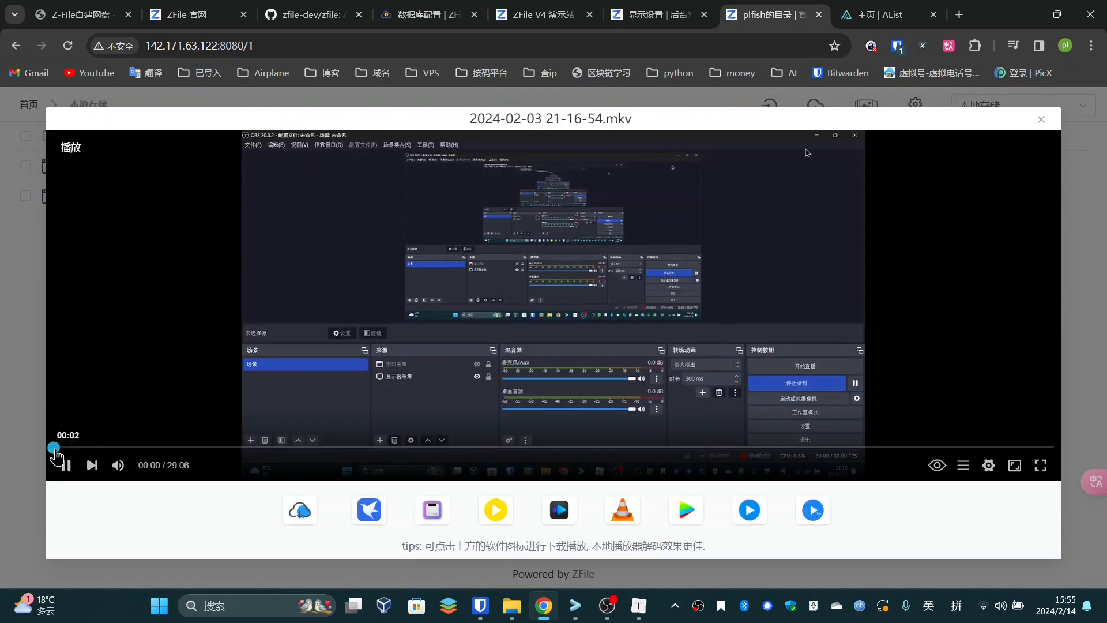
pyautogui.click(71, 448)
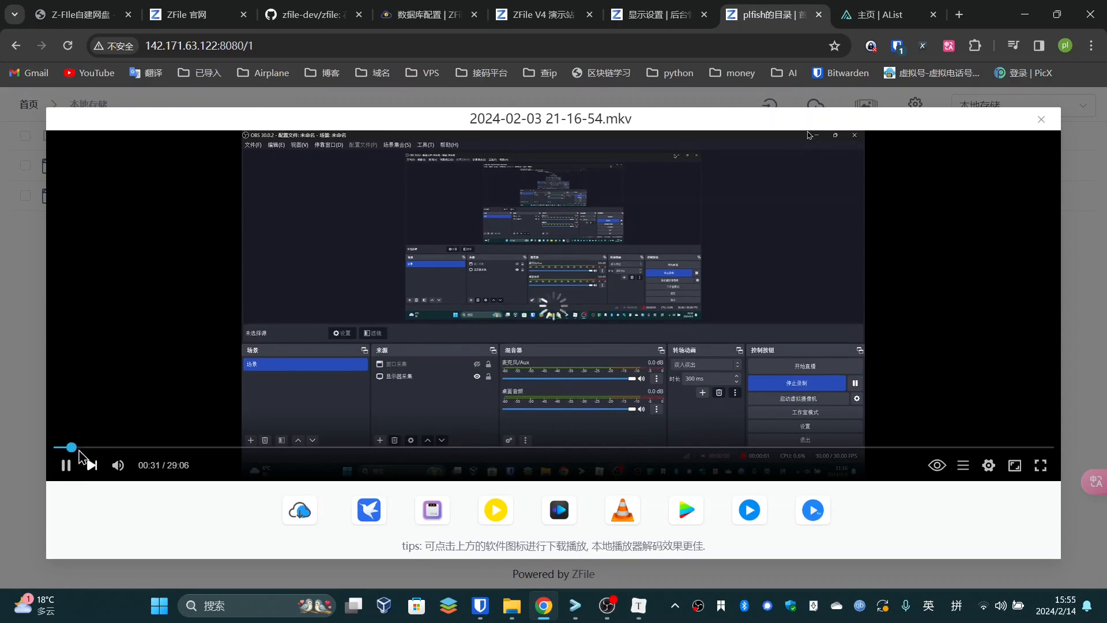
pyautogui.click(60, 448)
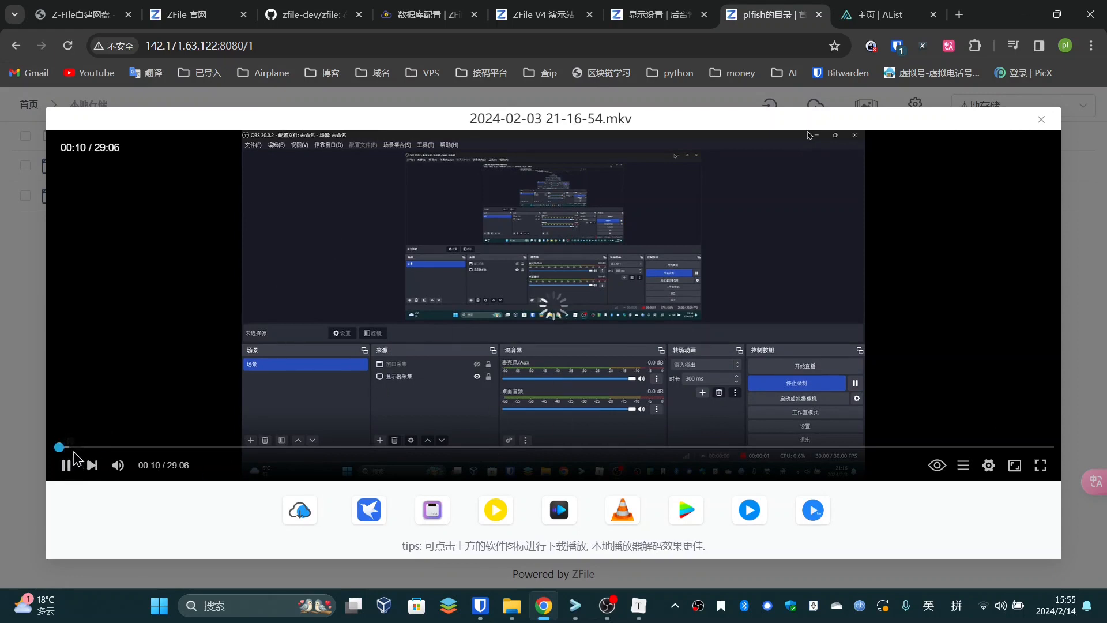
pyautogui.click(73, 449)
pyautogui.click(68, 465)
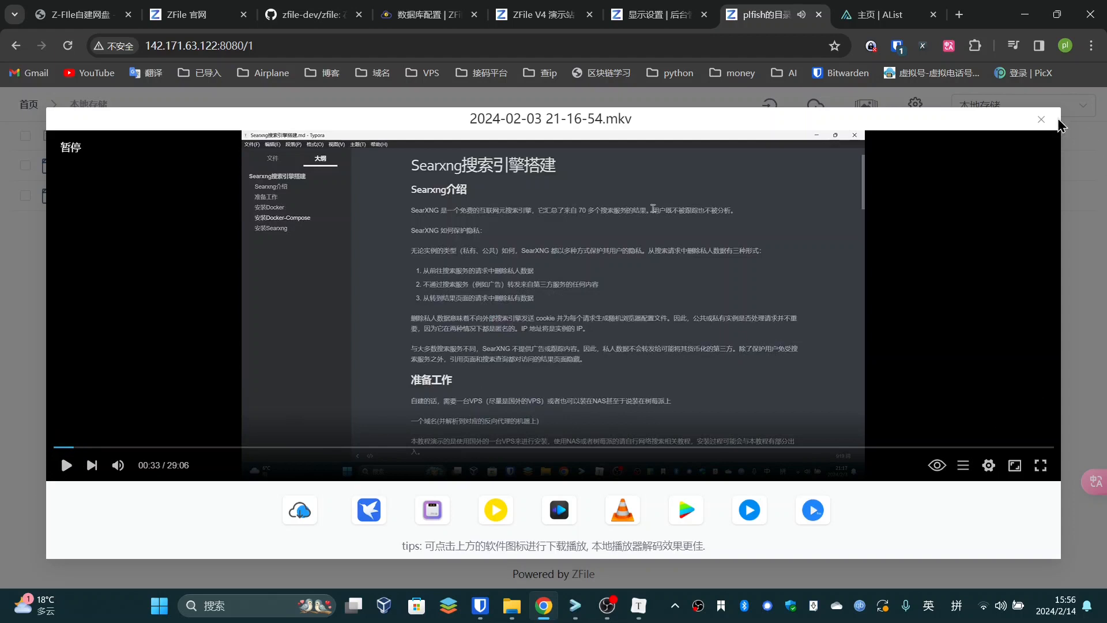
pyautogui.click(1041, 120)
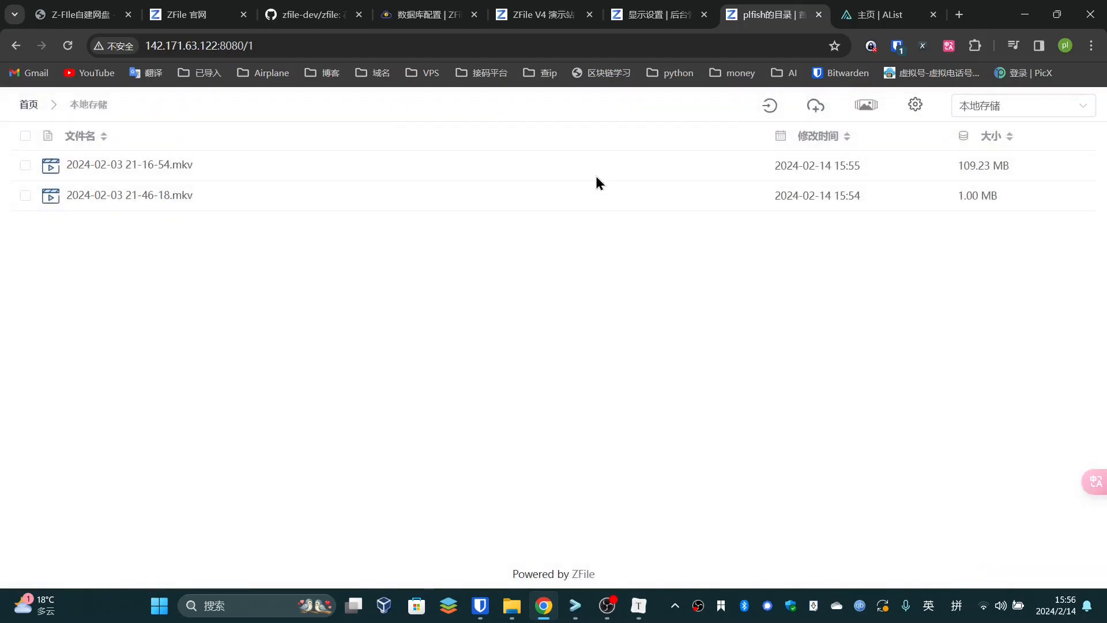
# Return to the Z-FIle自建网盘 blog article and scroll down
pyautogui.click(174, 14)
pyautogui.click(84, 8)
pyautogui.scroll(-1, 394, 319)
# Scroll through the upload tests and highlight the easy-setup phrases in the 5.总结 summary
pyautogui.scroll(2, 289, 358)
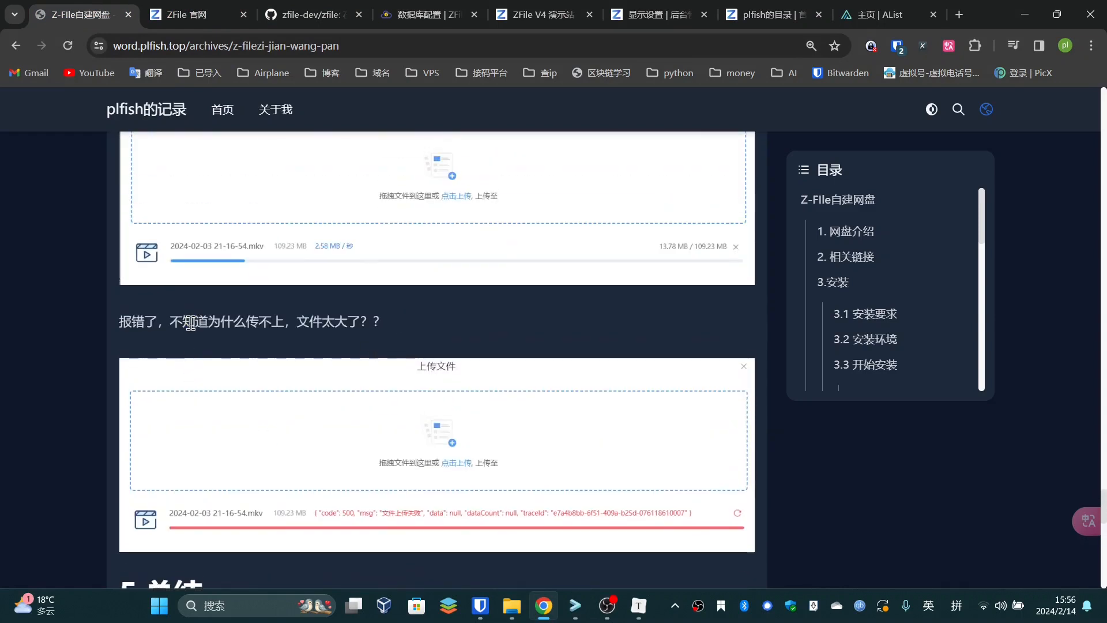
pyautogui.scroll(-2, 409, 426)
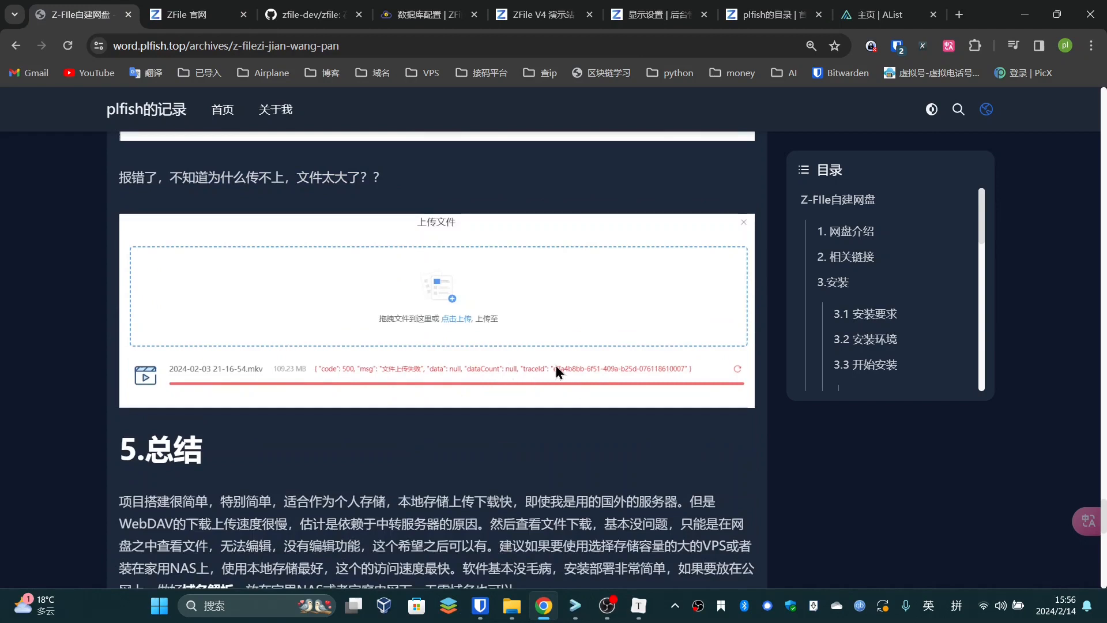
pyautogui.scroll(6, 465, 377)
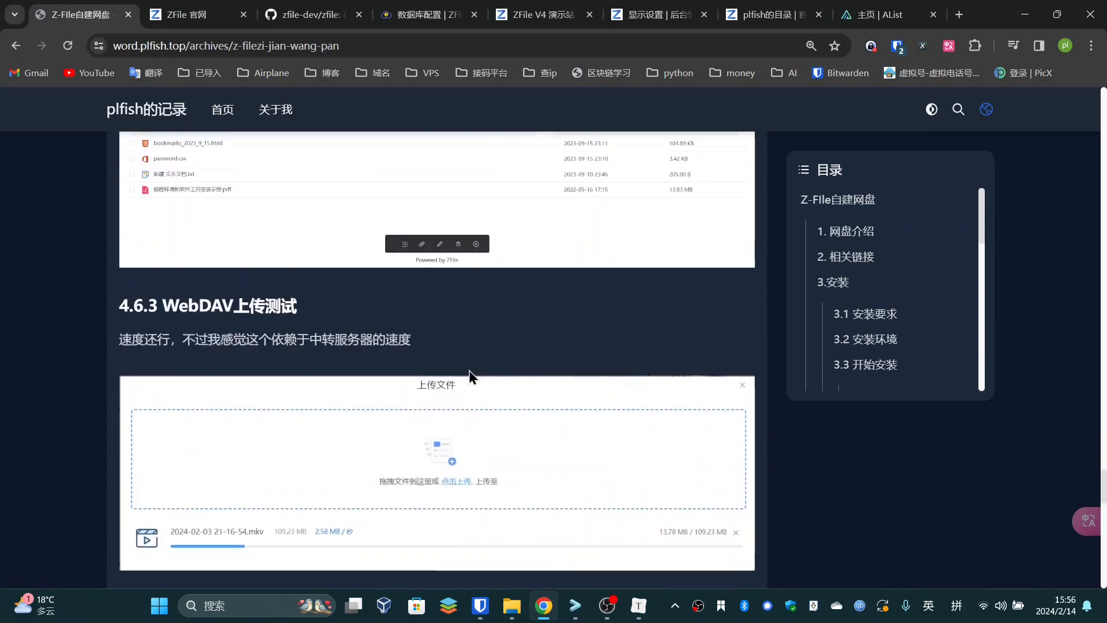
pyautogui.scroll(-6, 468, 371)
pyautogui.scroll(10, 414, 253)
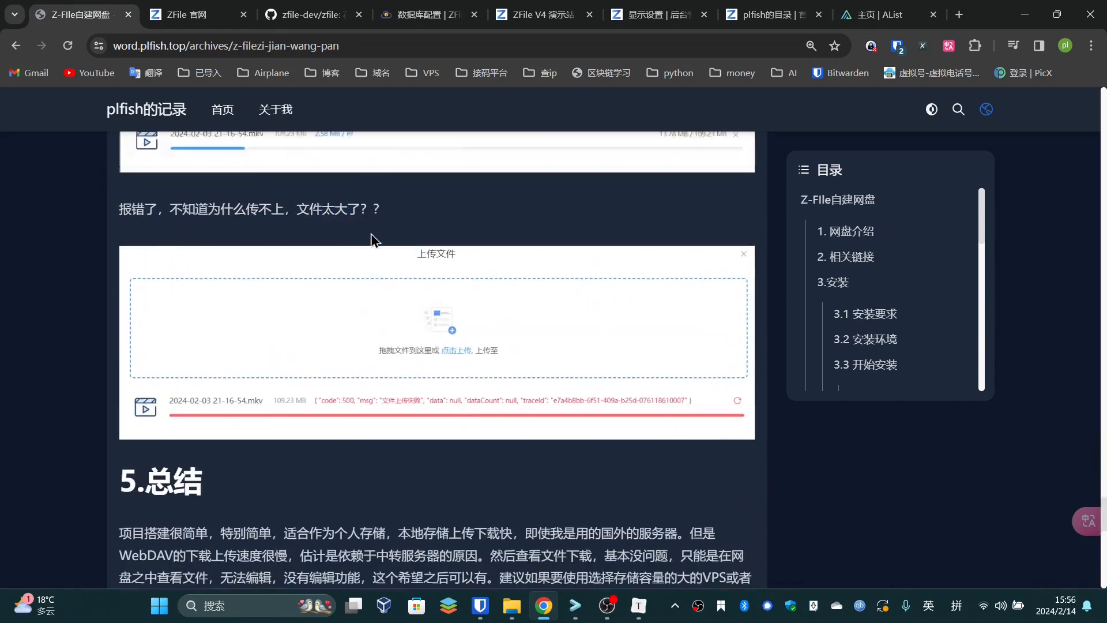
pyautogui.scroll(4, 376, 330)
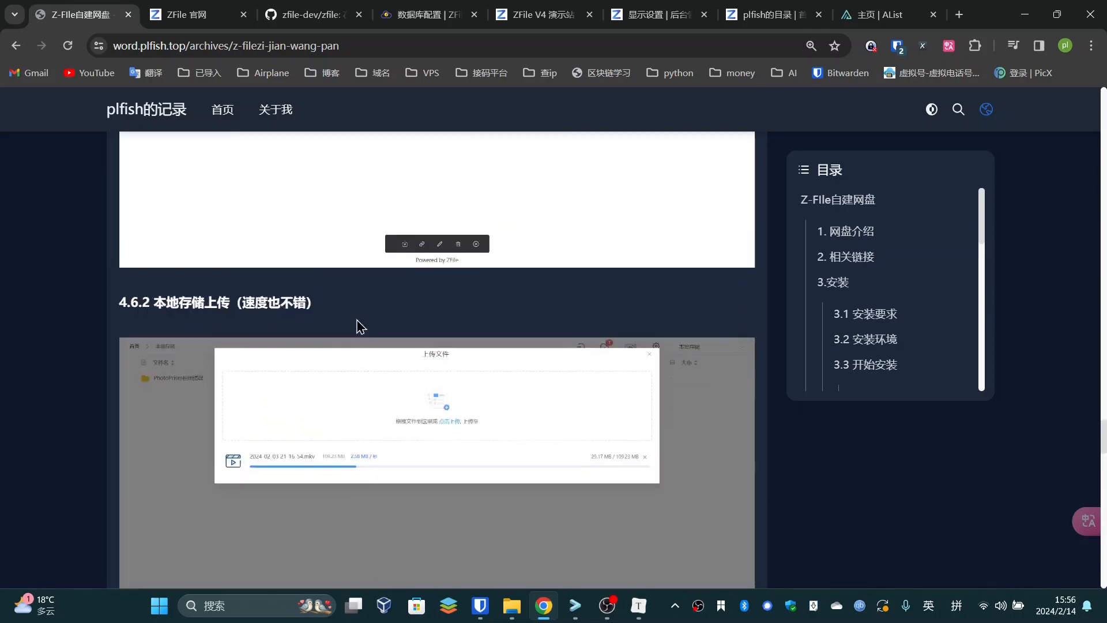
pyautogui.scroll(-12, 299, 318)
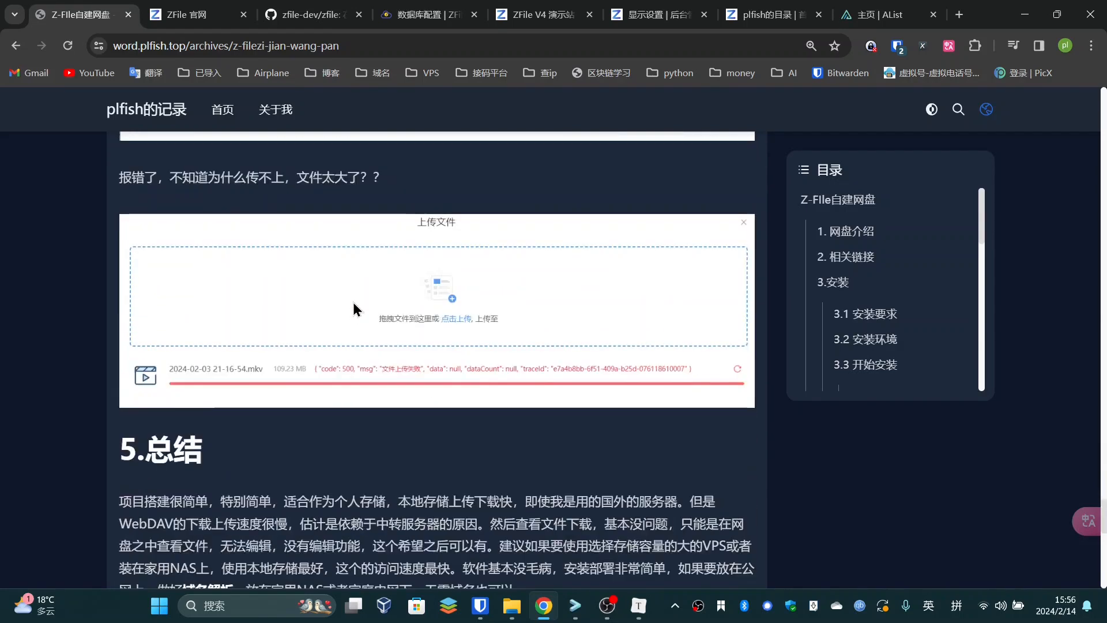
pyautogui.moveTo(135, 357); pyautogui.dragTo(283, 349)
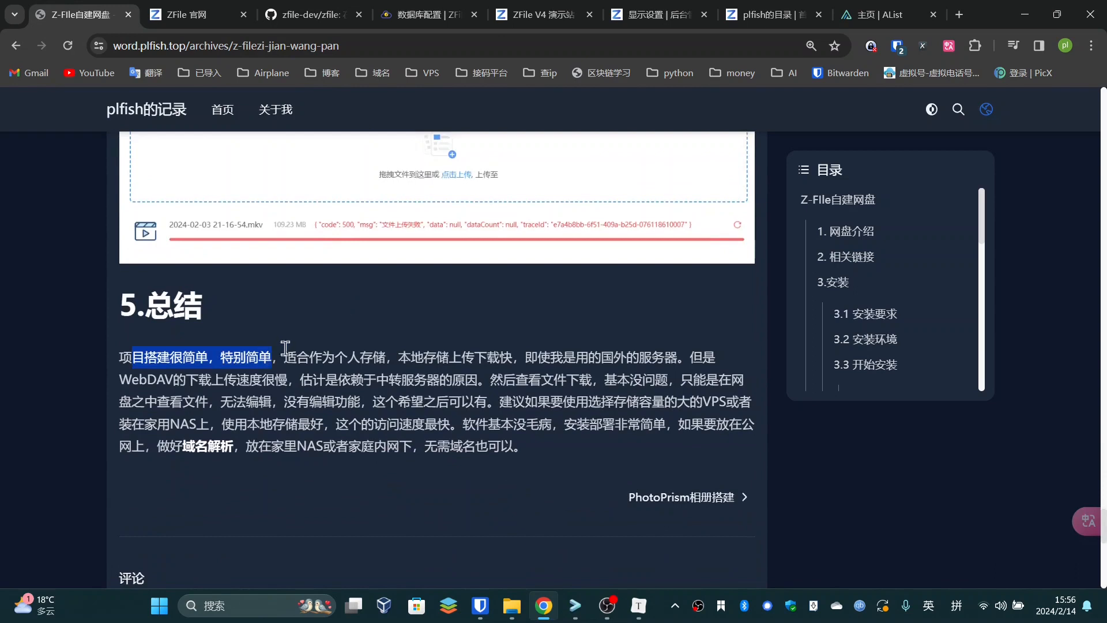
pyautogui.moveTo(173, 357); pyautogui.dragTo(365, 358)
pyautogui.click(267, 372)
pyautogui.click(404, 346)
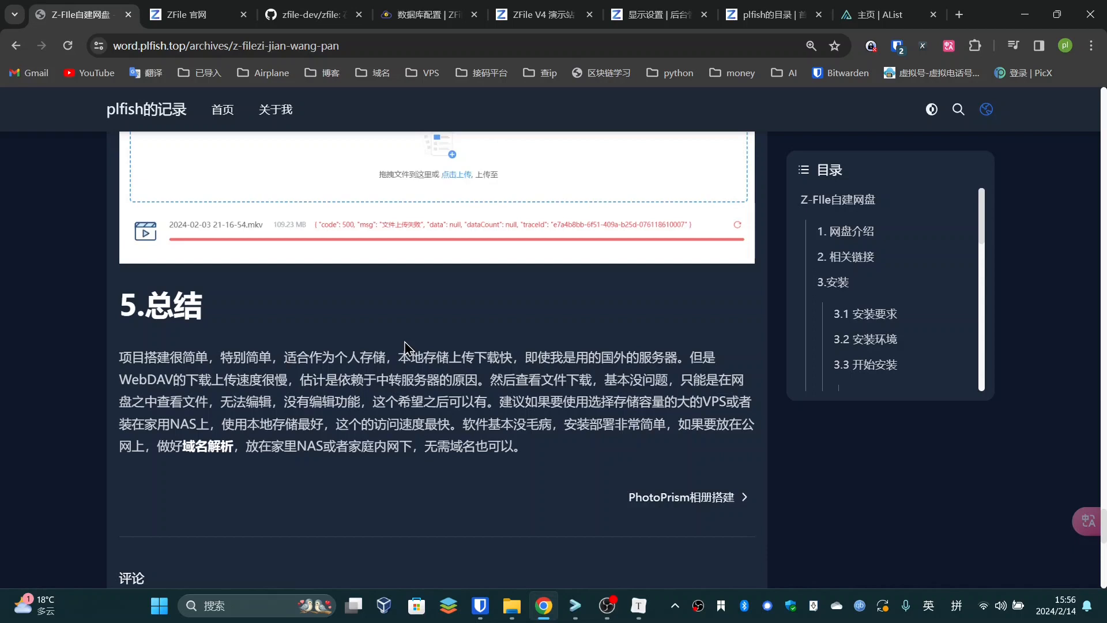
# Glance at the demo and admin tabs, then open the docs' 高级功能 > 存储源示例配置 page
pyautogui.click(547, 12)
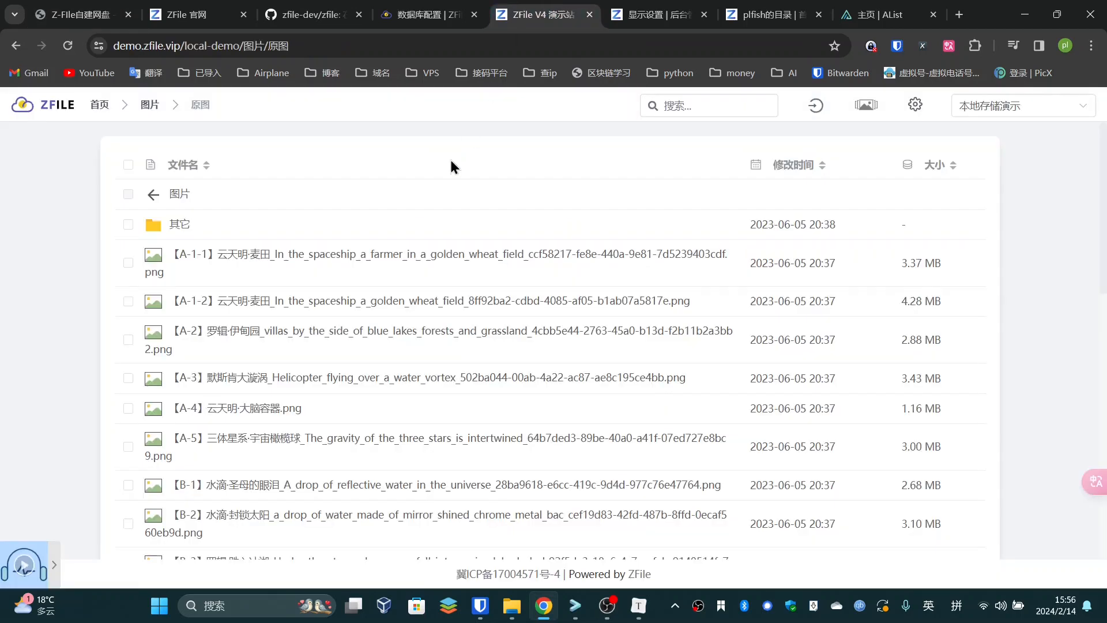
pyautogui.click(633, 8)
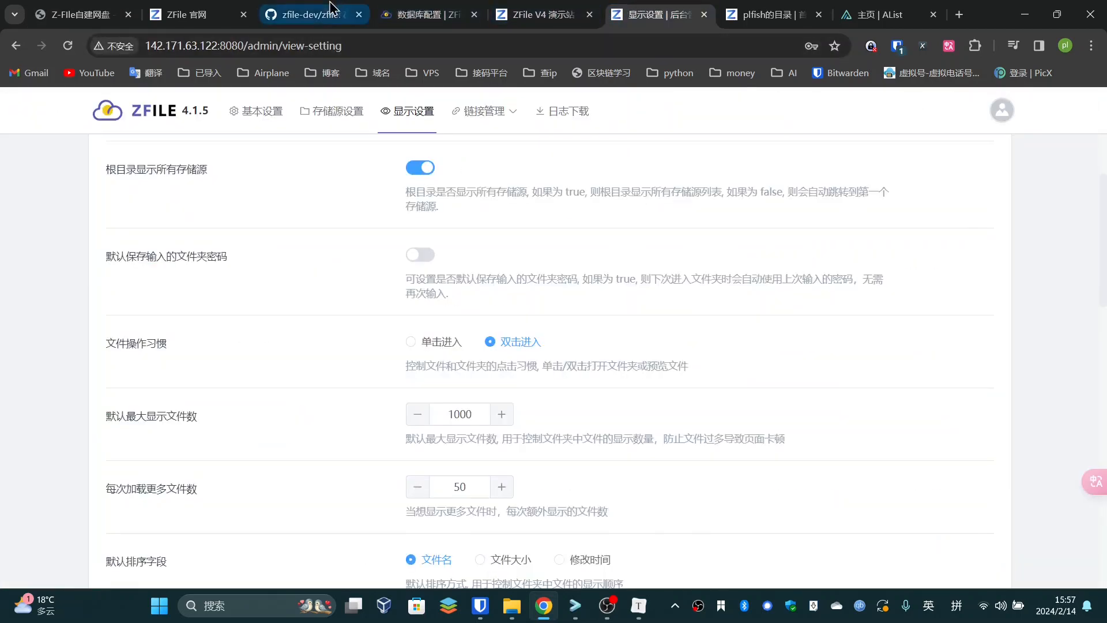
pyautogui.click(421, 11)
pyautogui.scroll(-2, 81, 337)
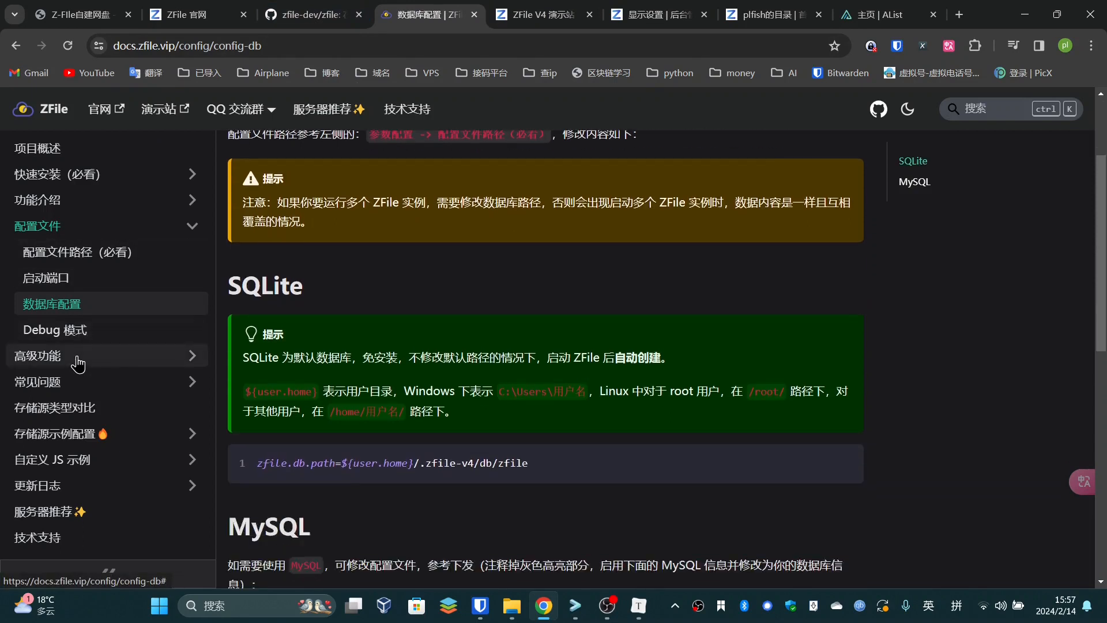
pyautogui.click(80, 356)
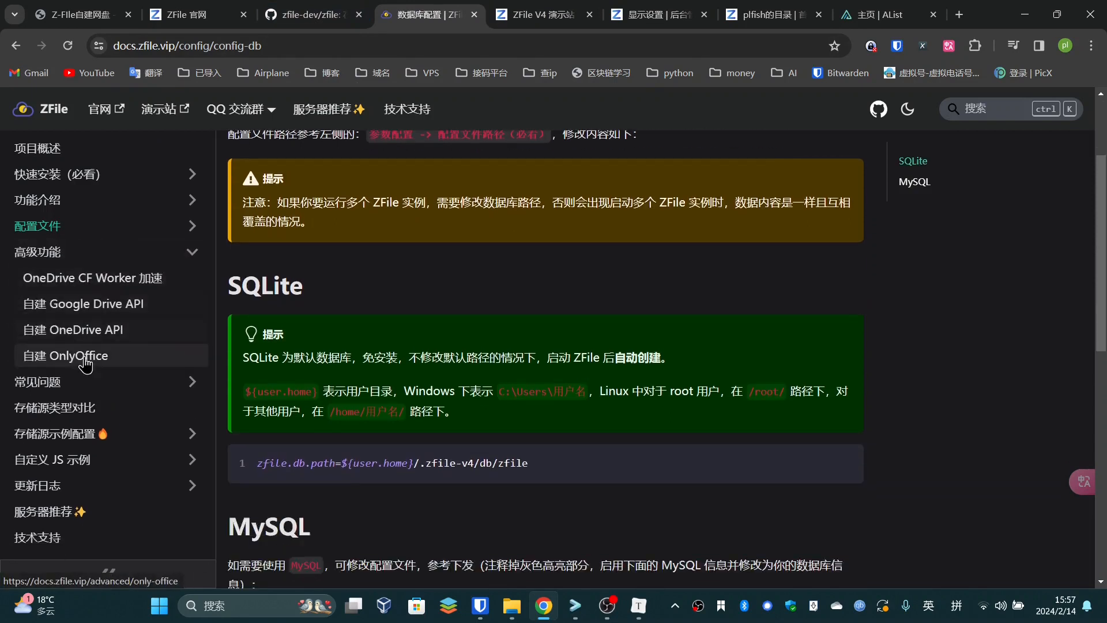
pyautogui.click(92, 434)
# Scroll the storage configuration examples, view the 更新日志 changelog, then return to the blog article
pyautogui.scroll(-6, 127, 450)
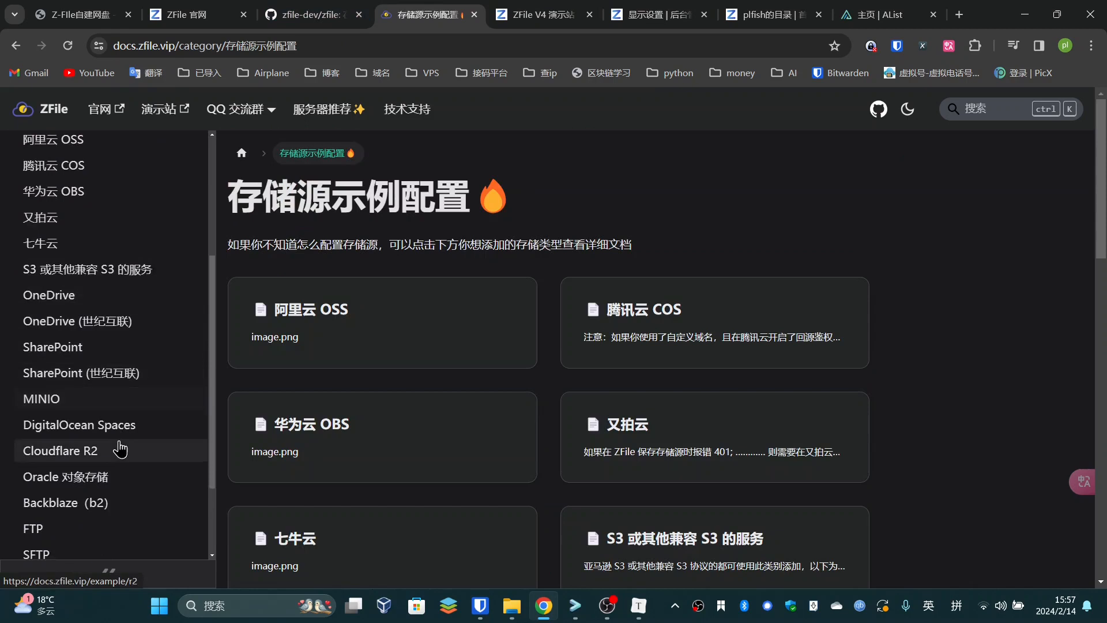
pyautogui.scroll(5, 104, 461)
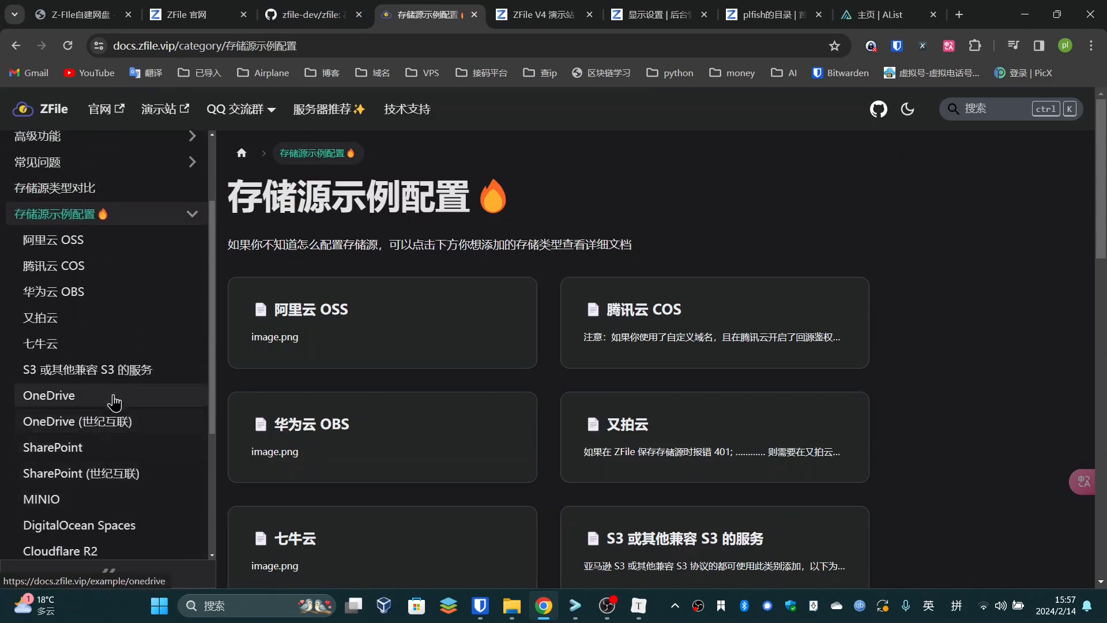
pyautogui.scroll(-10, 133, 323)
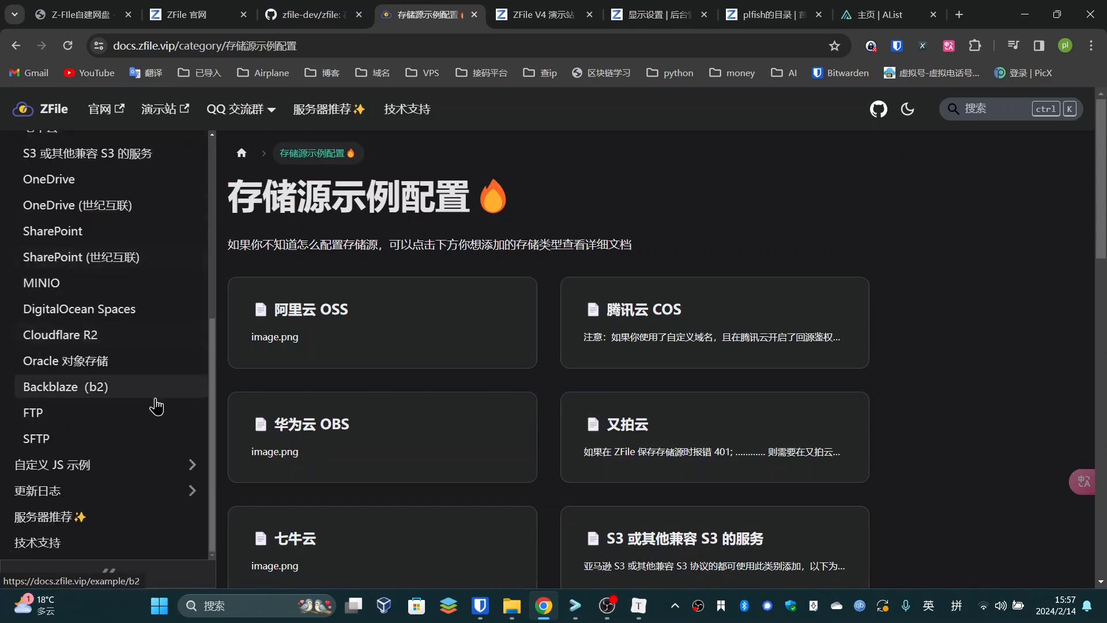
pyautogui.click(39, 494)
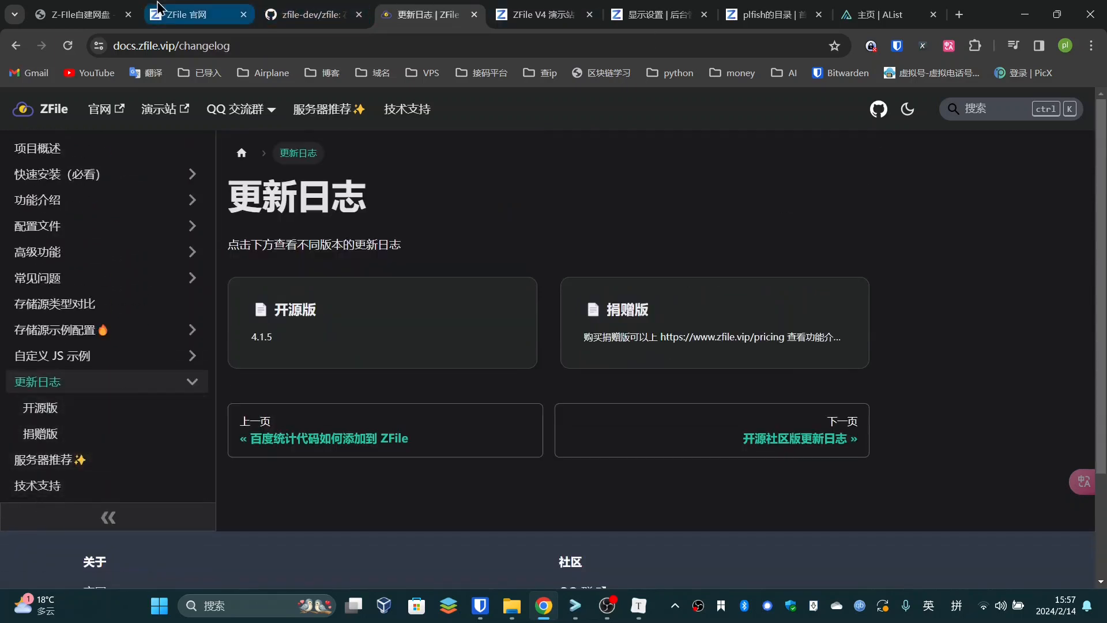
pyautogui.click(81, 14)
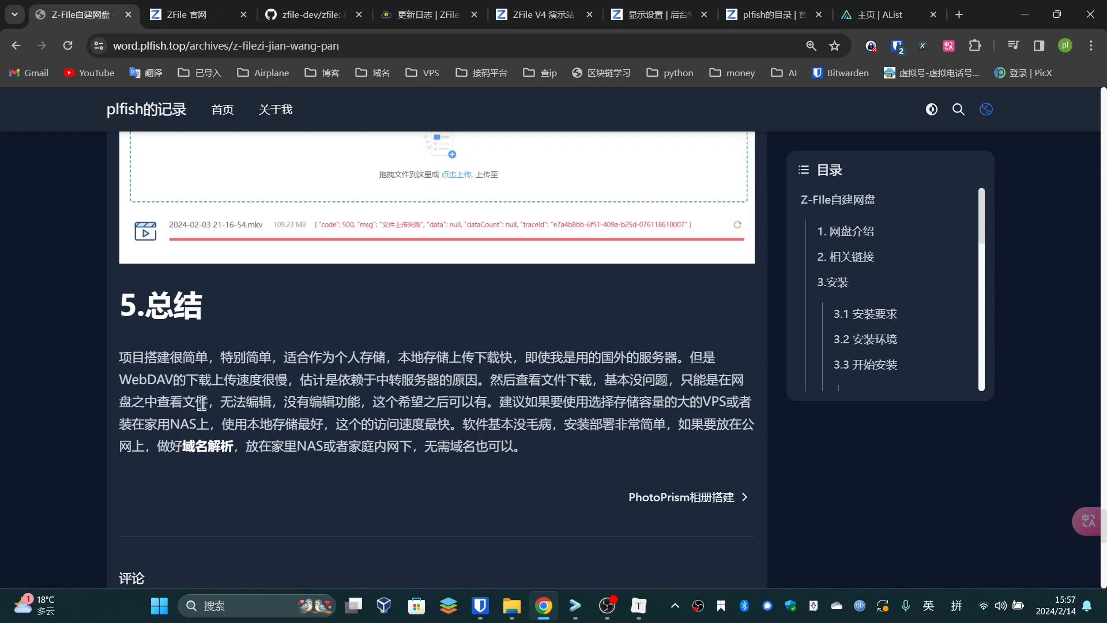
# Highlight the summary's recommendation sentence and the 之后可以有 future editing phrase
pyautogui.moveTo(208, 402); pyautogui.dragTo(232, 408)
pyautogui.click(331, 400)
pyautogui.click(232, 408)
pyautogui.moveTo(489, 398); pyautogui.dragTo(359, 404)
pyautogui.click(374, 422)
pyautogui.click(456, 402)
pyautogui.click(416, 424)
pyautogui.moveTo(498, 402); pyautogui.dragTo(422, 407)
pyautogui.click(456, 404)
pyautogui.click(430, 405)
pyautogui.click(429, 400)
pyautogui.click(422, 407)
pyautogui.moveTo(488, 398); pyautogui.dragTo(369, 404)
pyautogui.click(424, 404)
pyautogui.click(424, 404)
pyautogui.click(427, 400)
pyautogui.click(369, 404)
# Highlight the phrases on storage capacity, VPS, home NAS and fastest access speed
pyautogui.moveTo(588, 403); pyautogui.dragTo(701, 404)
pyautogui.click(675, 403)
pyautogui.click(573, 402)
pyautogui.click(736, 403)
pyautogui.click(596, 402)
pyautogui.click(666, 404)
pyautogui.moveTo(209, 427); pyautogui.dragTo(136, 419)
pyautogui.click(145, 419)
pyautogui.moveTo(450, 424); pyautogui.dragTo(335, 423)
pyautogui.click(401, 424)
pyautogui.moveTo(501, 404); pyautogui.dragTo(465, 422)
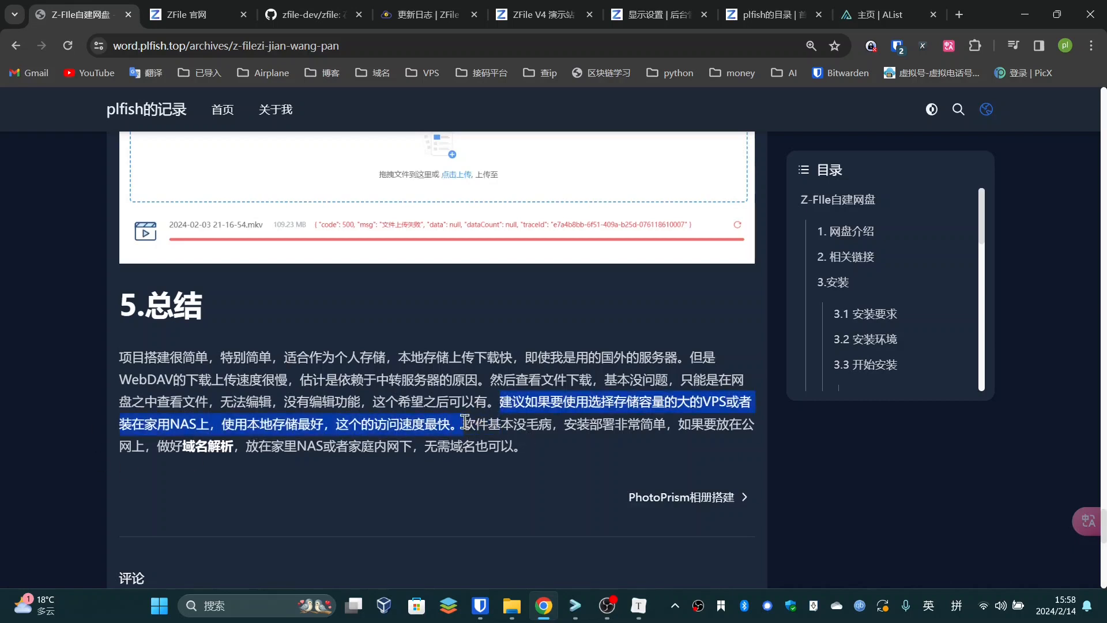
pyautogui.click(468, 428)
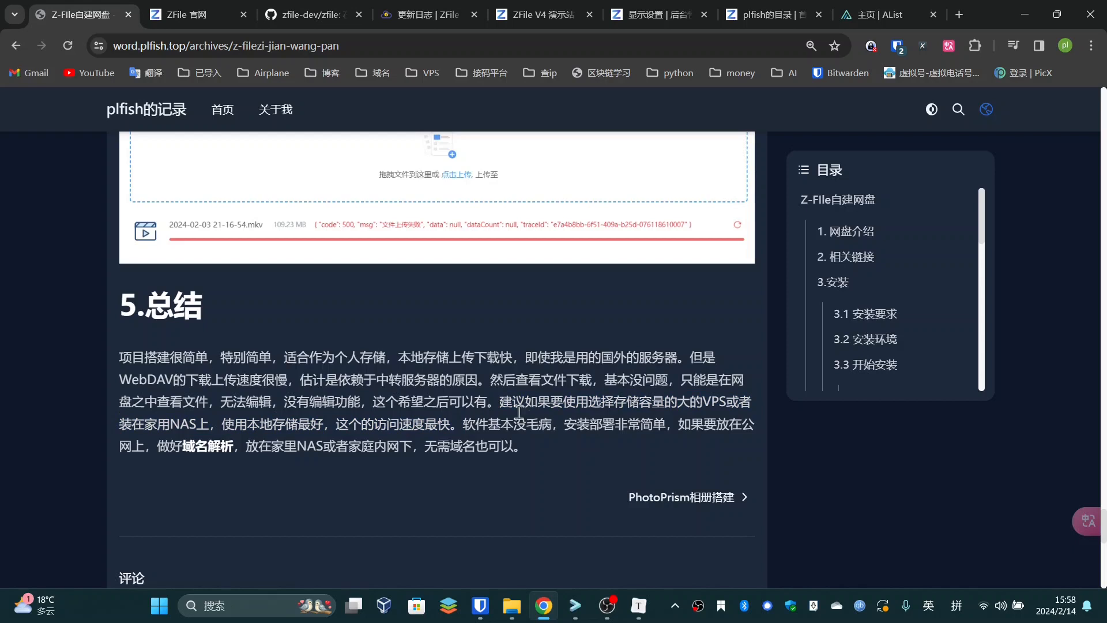
pyautogui.moveTo(452, 425)
pyautogui.mouseDown()
pyautogui.moveTo(502, 402)
pyautogui.moveTo(456, 424)
pyautogui.mouseUp()
pyautogui.click(501, 404)
pyautogui.click(467, 427)
# Highlight the sentences on easy deployment, public network or LAN use, and 无需域名也可以。
pyautogui.moveTo(469, 427); pyautogui.dragTo(546, 423)
pyautogui.click(626, 426)
pyautogui.click(671, 424)
pyautogui.click(620, 428)
pyautogui.moveTo(673, 425); pyautogui.dragTo(685, 449)
pyautogui.click(686, 448)
pyautogui.moveTo(272, 452); pyautogui.dragTo(386, 449)
pyautogui.click(385, 449)
pyautogui.moveTo(388, 450); pyautogui.dragTo(442, 448)
pyautogui.click(443, 448)
pyautogui.moveTo(522, 443); pyautogui.dragTo(398, 459)
pyautogui.click(398, 459)
pyautogui.moveTo(427, 447); pyautogui.dragTo(570, 467)
pyautogui.click(569, 467)
pyautogui.moveTo(664, 427); pyautogui.dragTo(585, 420)
pyautogui.click(585, 420)
pyautogui.click(317, 13)
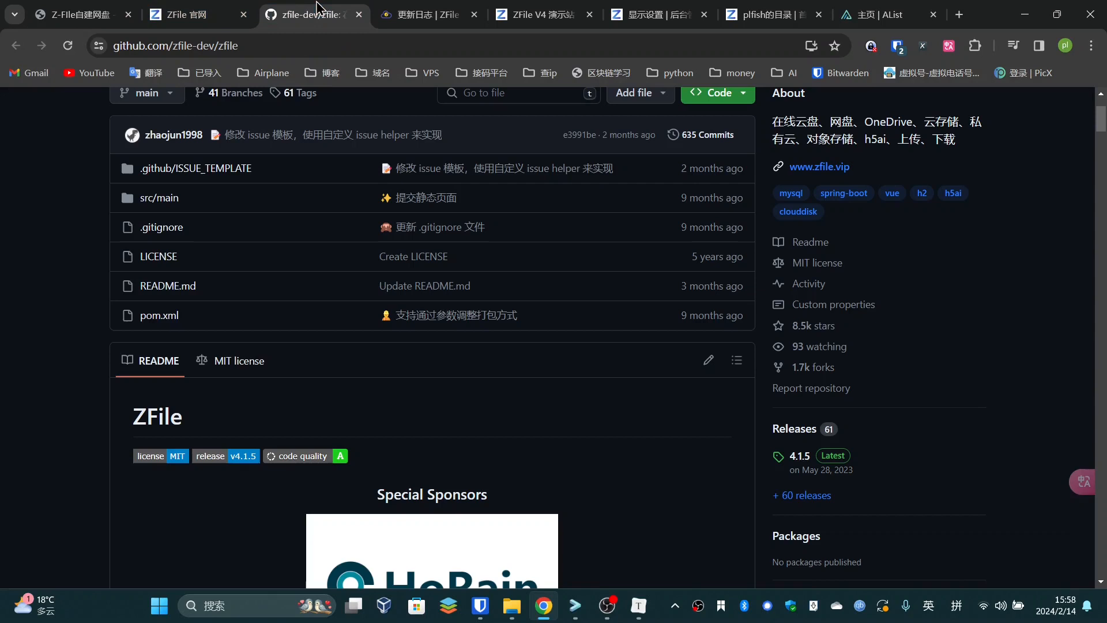
pyautogui.click(871, 14)
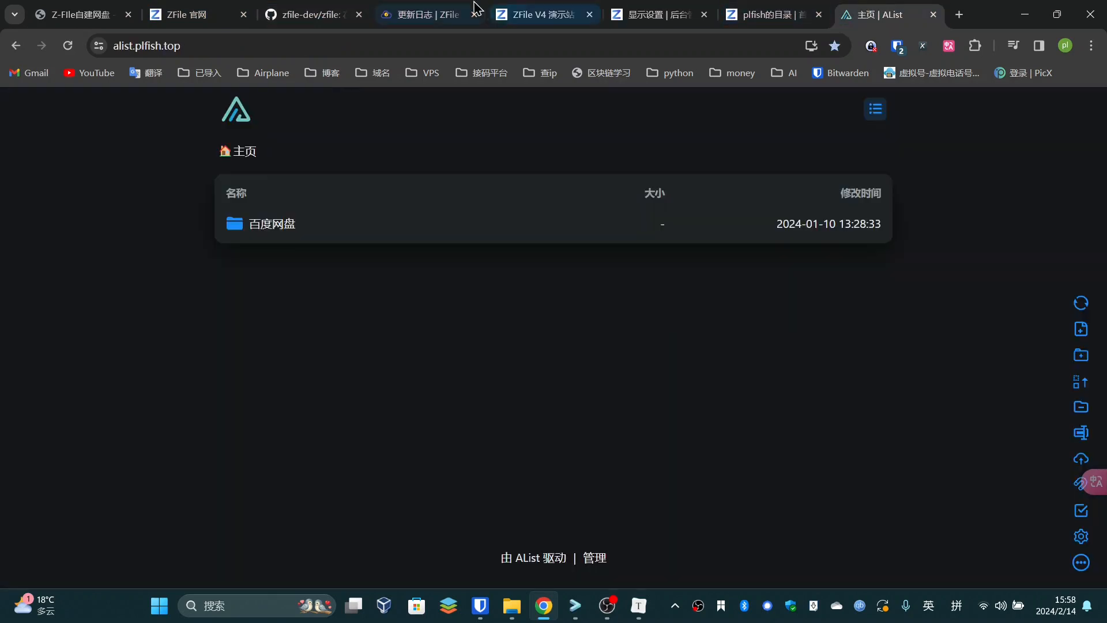
pyautogui.click(767, 14)
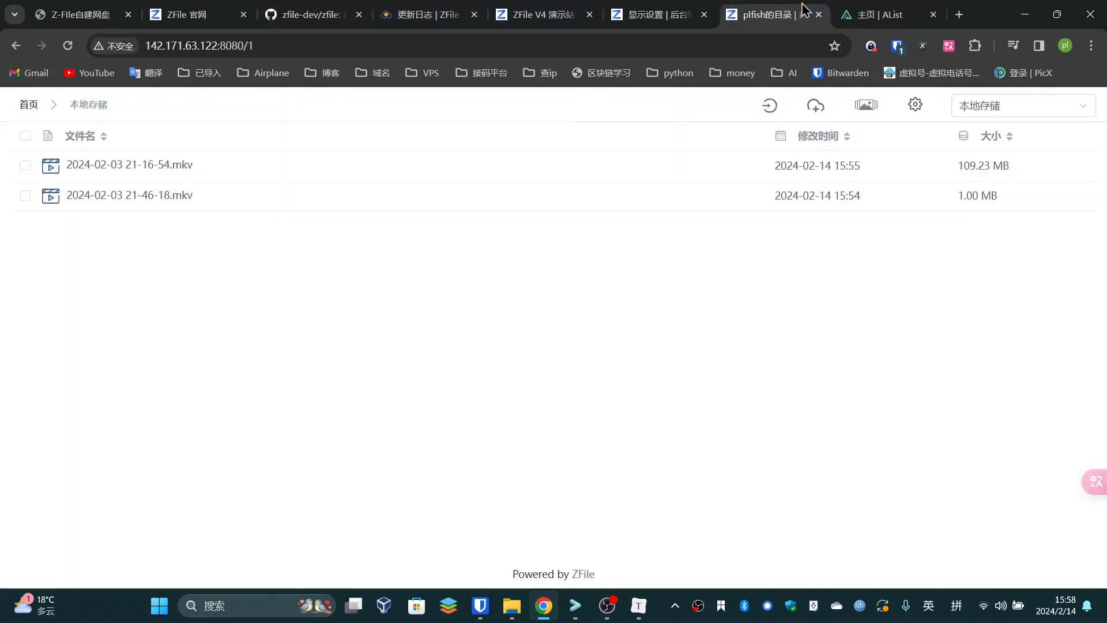
pyautogui.click(34, 112)
pyautogui.click(658, 14)
pyautogui.moveTo(183, 115)
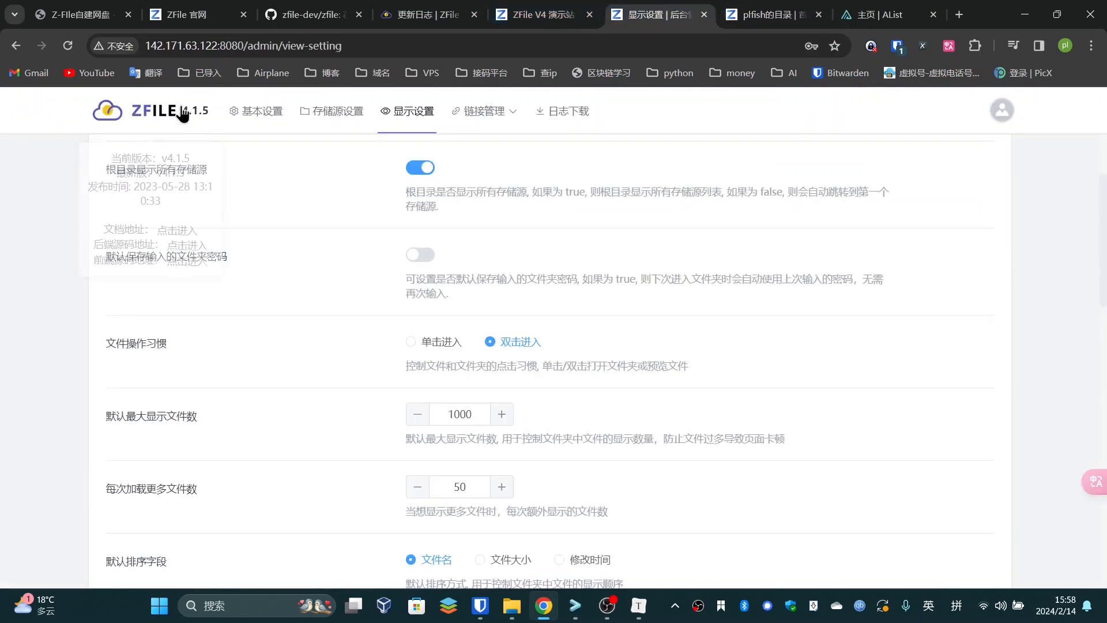
pyautogui.moveTo(101, 246); pyautogui.dragTo(135, 233)
pyautogui.click(138, 255)
pyautogui.click(125, 240)
pyautogui.click(123, 258)
pyautogui.click(148, 235)
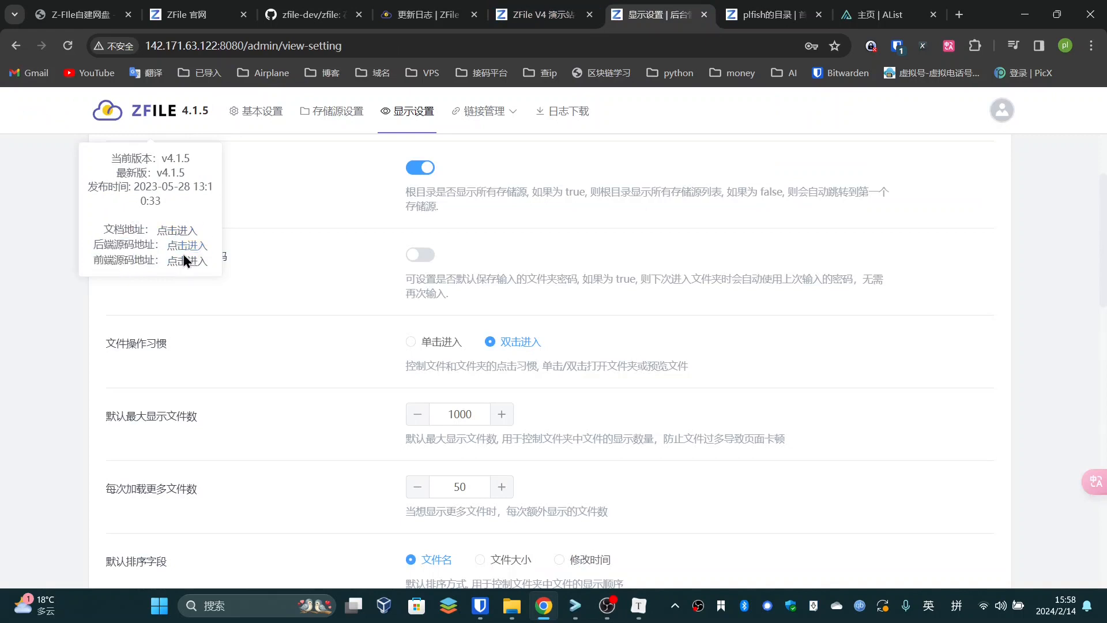
pyautogui.moveTo(133, 233); pyautogui.dragTo(124, 247)
pyautogui.click(139, 255)
pyautogui.click(139, 252)
pyautogui.click(405, 6)
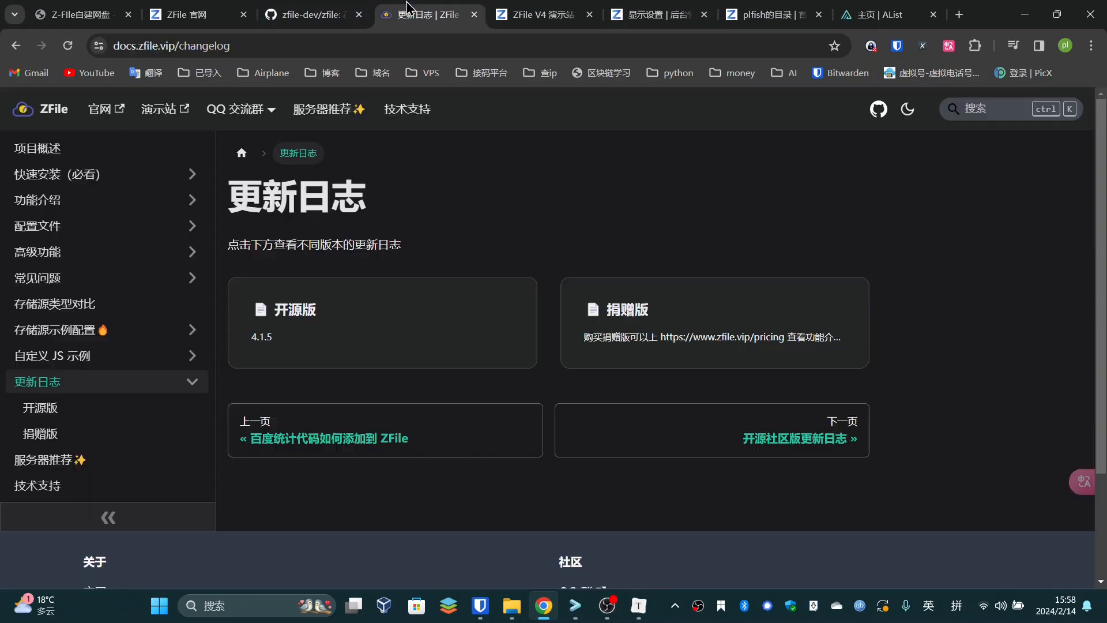
pyautogui.click(311, 15)
# Scroll the blog page, then go to the ZFile docs' 项目概述 project overview page
pyautogui.scroll(-10, 208, 421)
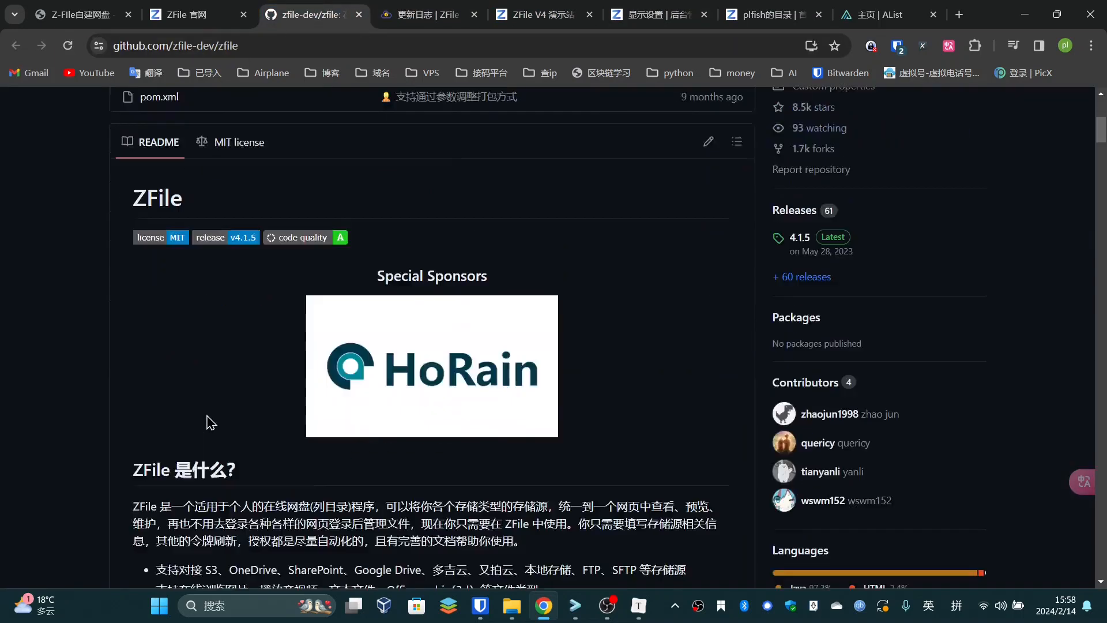
pyautogui.scroll(3, 231, 404)
pyautogui.scroll(-15, 334, 386)
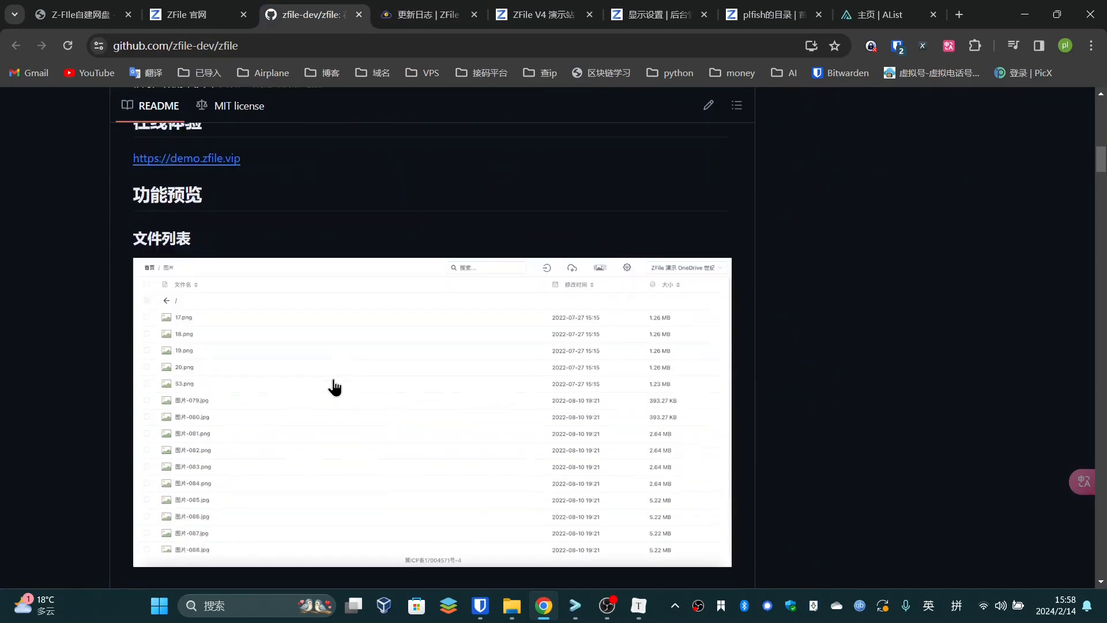
pyautogui.scroll(-3, 334, 386)
pyautogui.click(537, 15)
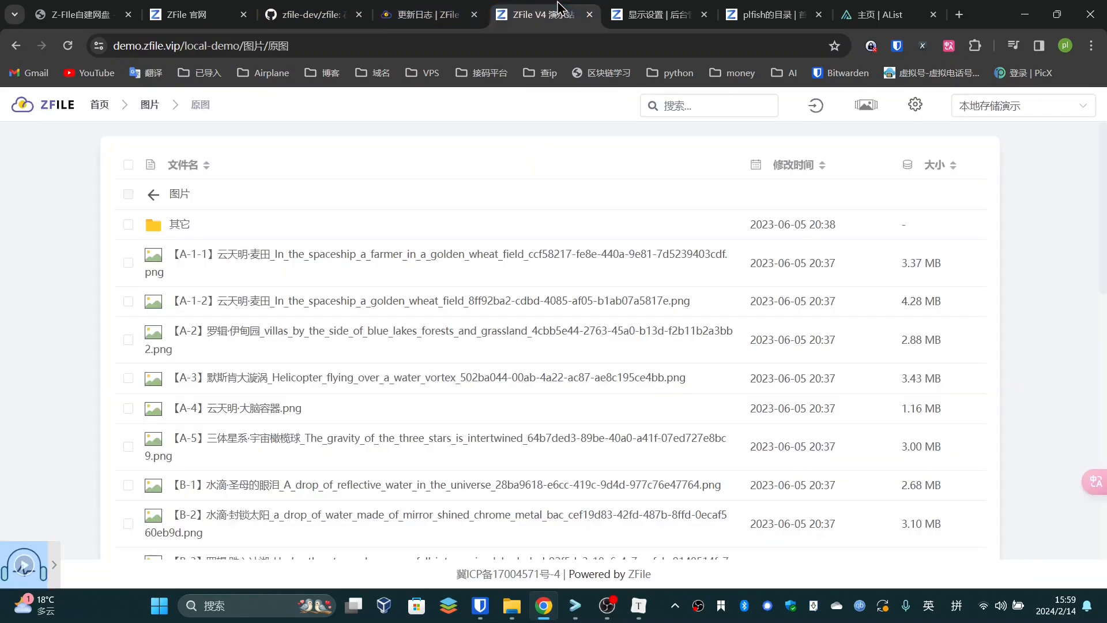
pyautogui.click(429, 14)
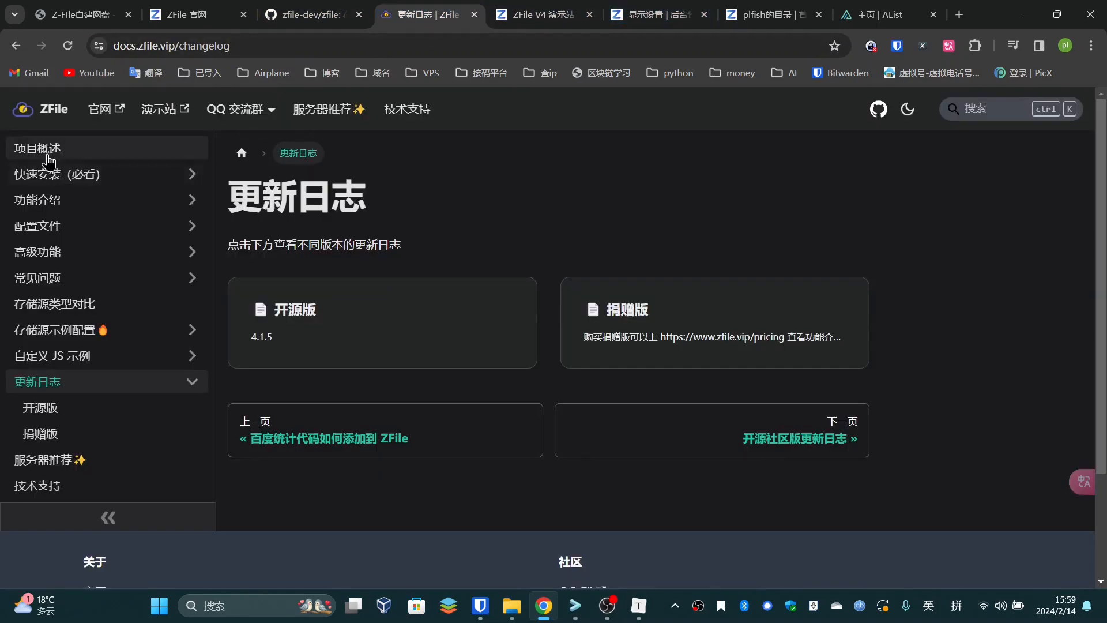
pyautogui.click(23, 152)
# Scroll through 项目概述's 系统特色 features and preview and admin storage screenshots
pyautogui.scroll(-20, 354, 346)
pyautogui.scroll(12, 431, 312)
pyautogui.scroll(8, 431, 312)
pyautogui.scroll(-1, 445, 355)
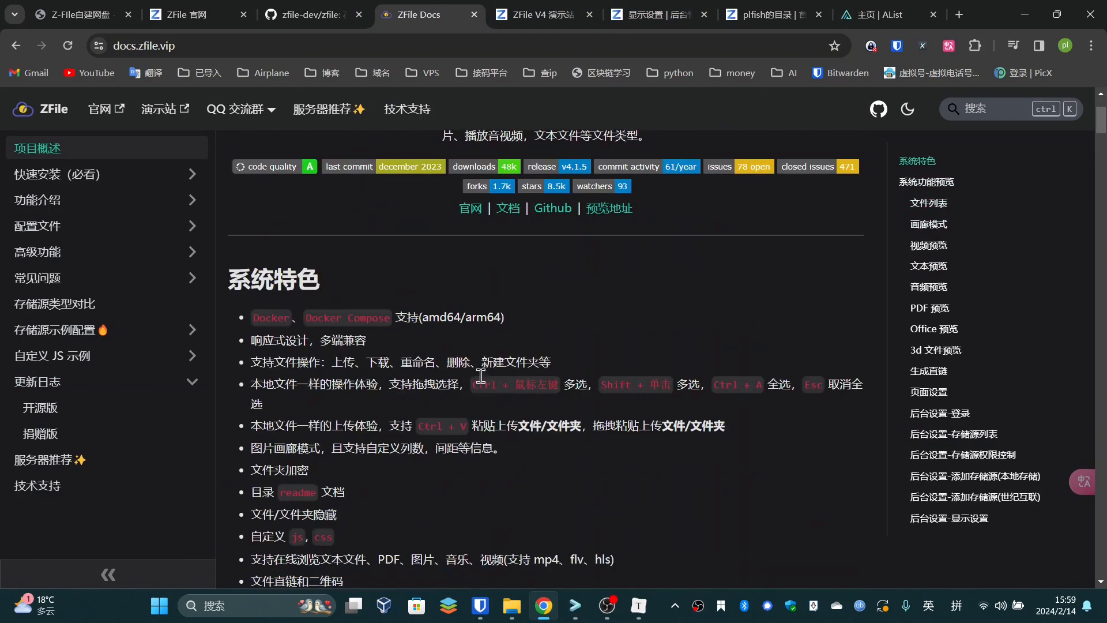
pyautogui.scroll(-1, 402, 353)
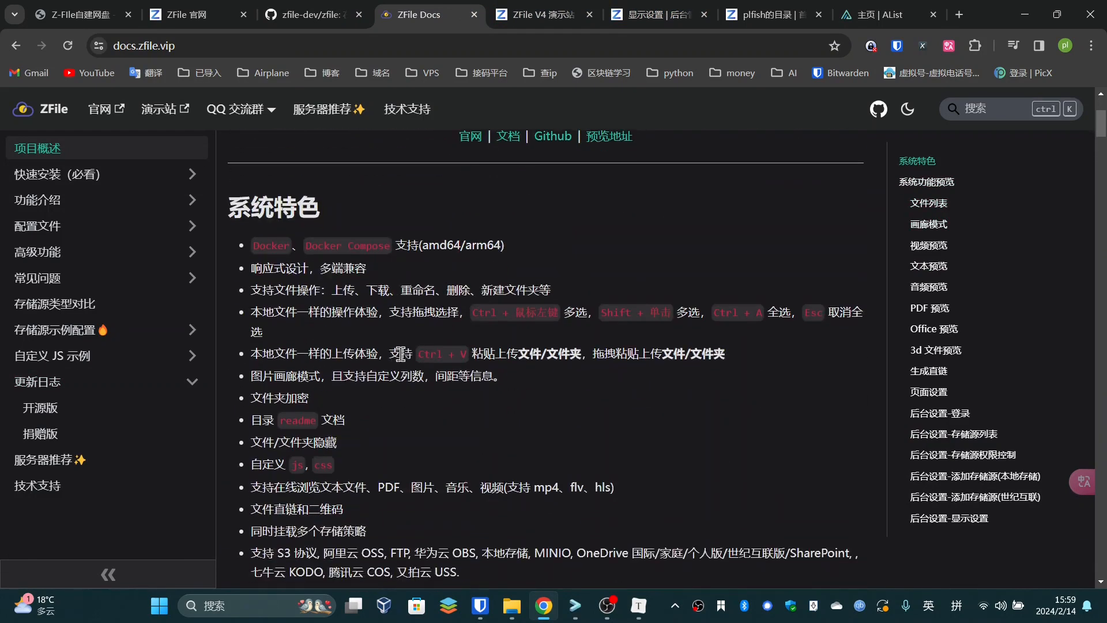
pyautogui.scroll(-20, 400, 372)
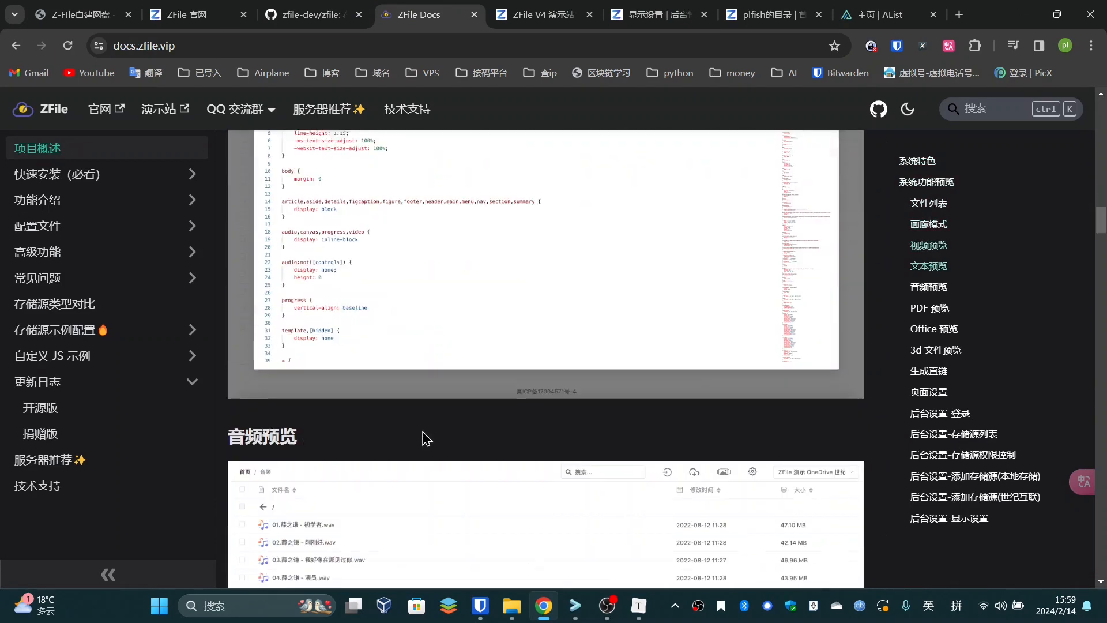
pyautogui.scroll(-20, 425, 432)
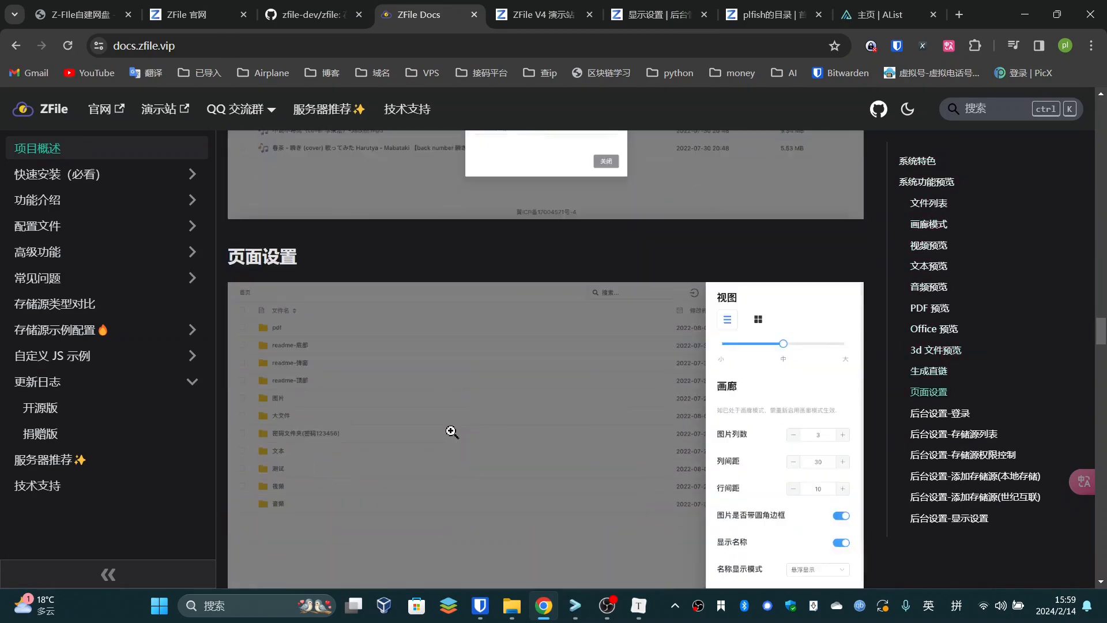
pyautogui.scroll(-20, 656, 460)
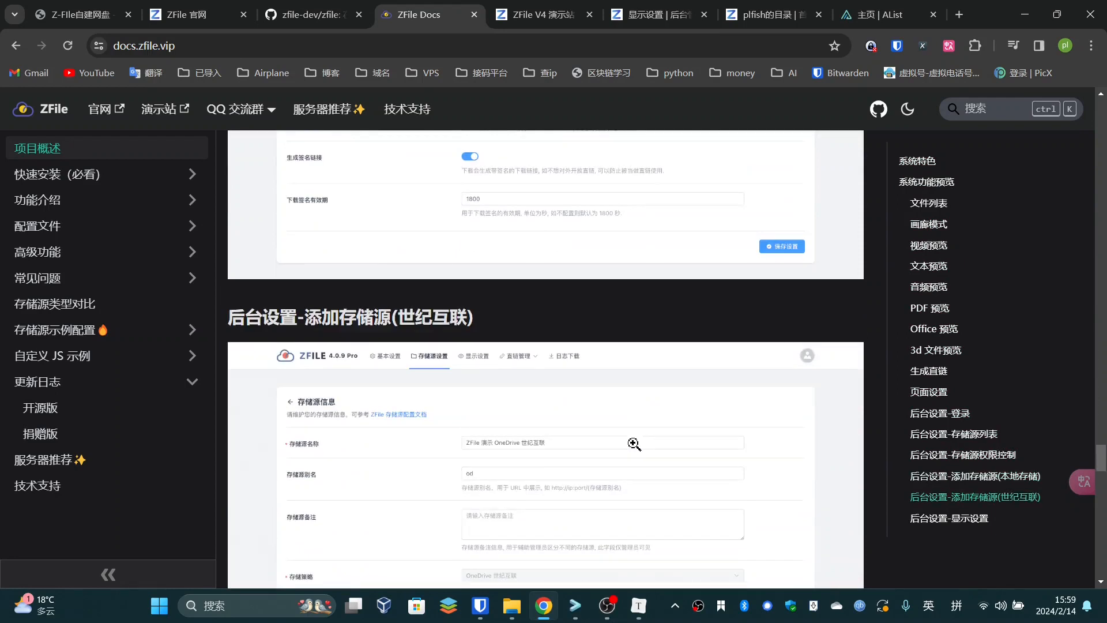
pyautogui.scroll(-15, 634, 444)
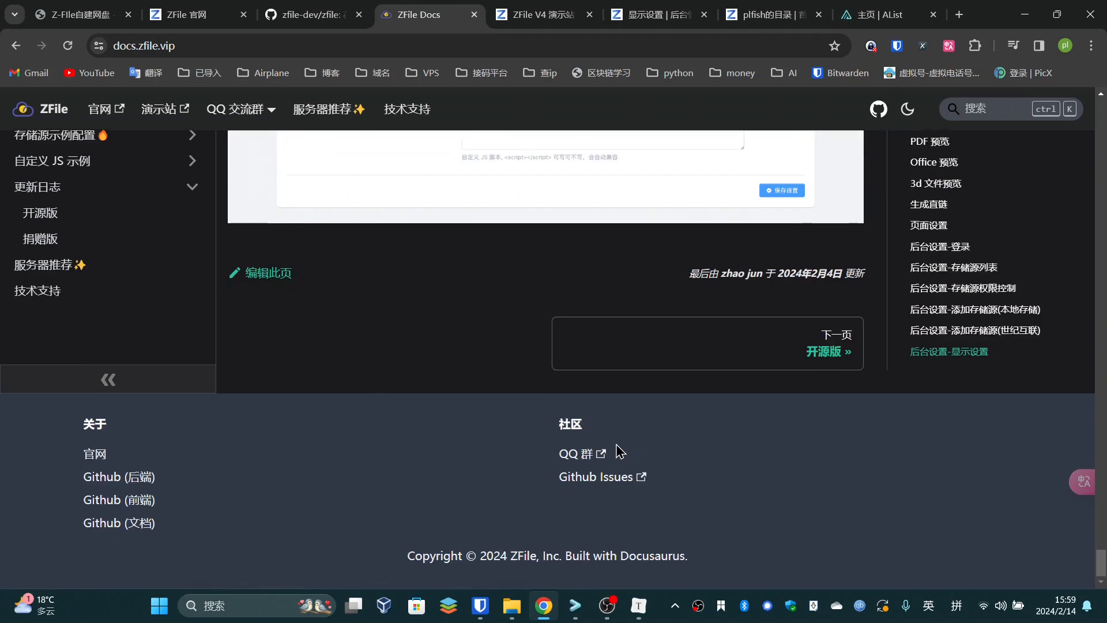
pyautogui.scroll(15, 736, 432)
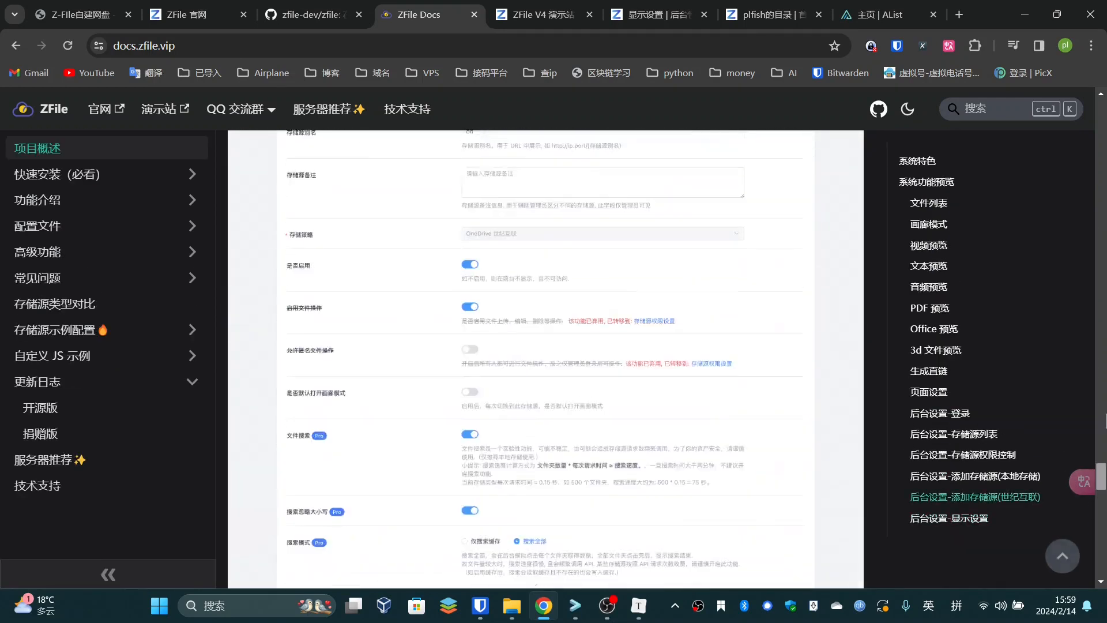
pyautogui.moveTo(1106, 414); pyautogui.dragTo(1053, 71)
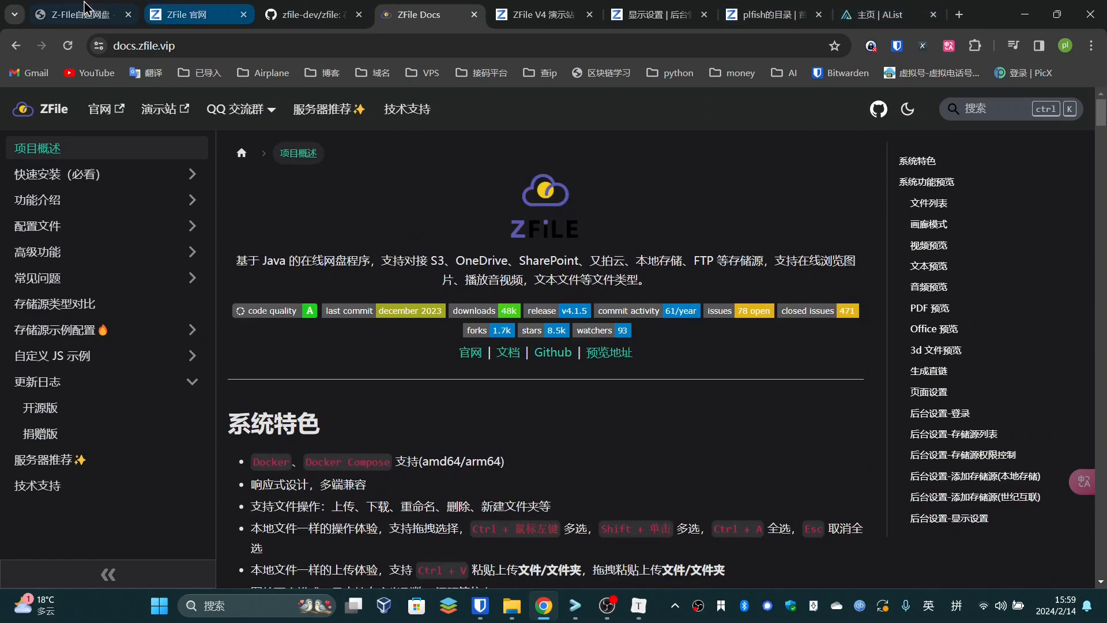
# Back on the Z-FIle自建网盘 article, select its heading and 网盘介绍 introduction paragraph
pyautogui.click(87, 9)
pyautogui.moveTo(137, 284); pyautogui.dragTo(291, 286)
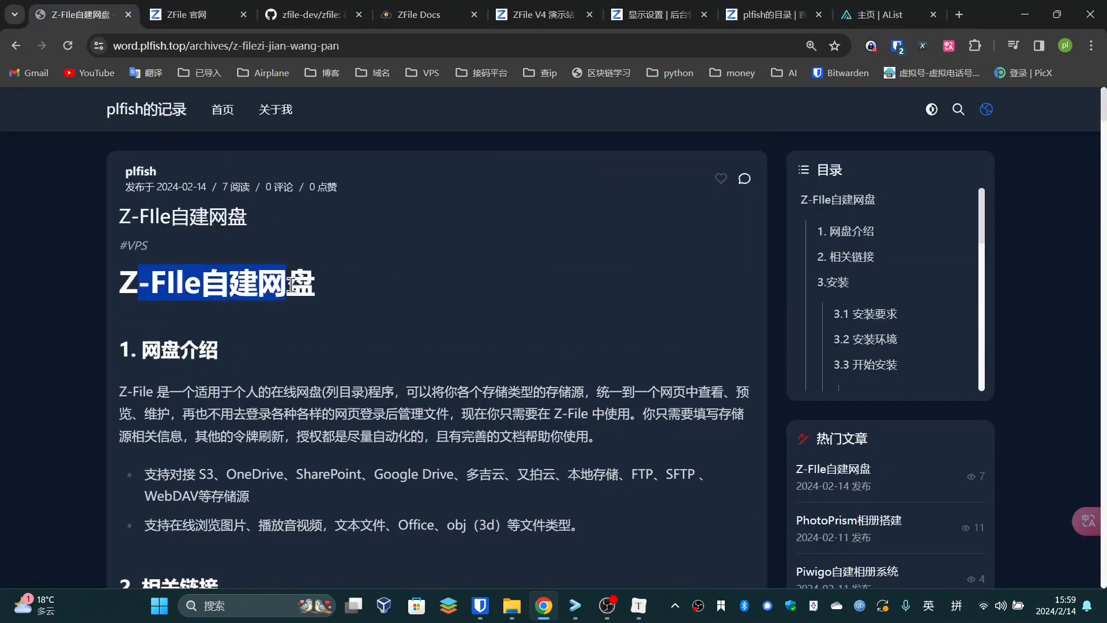
pyautogui.click(299, 286)
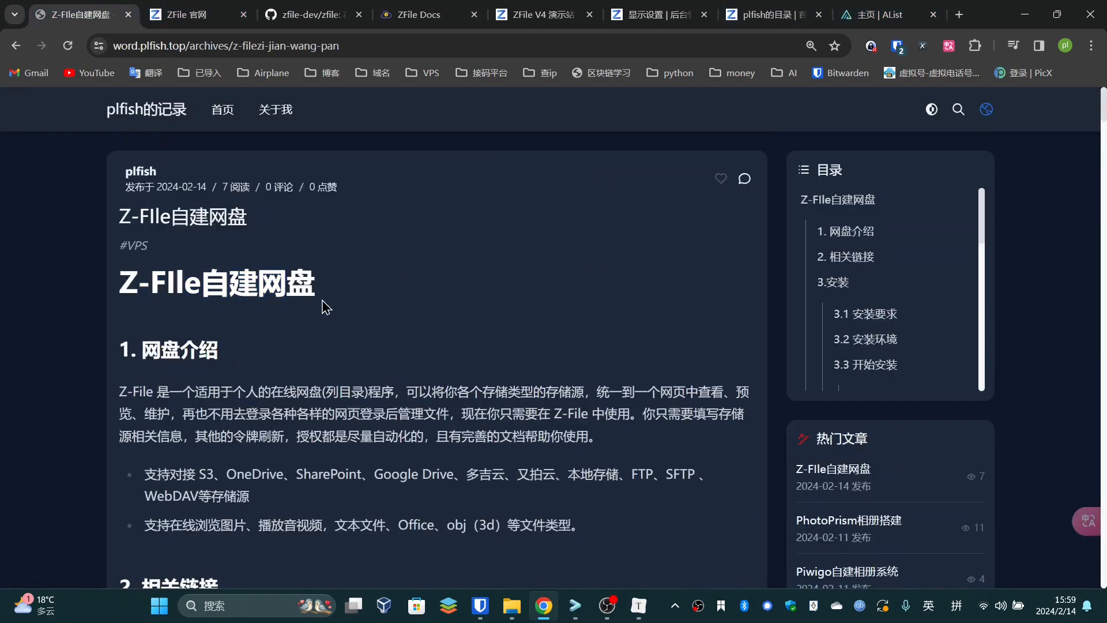
pyautogui.tripleClick(168, 287)
pyautogui.click(248, 333)
pyautogui.tripleClick(267, 395)
pyautogui.click(333, 445)
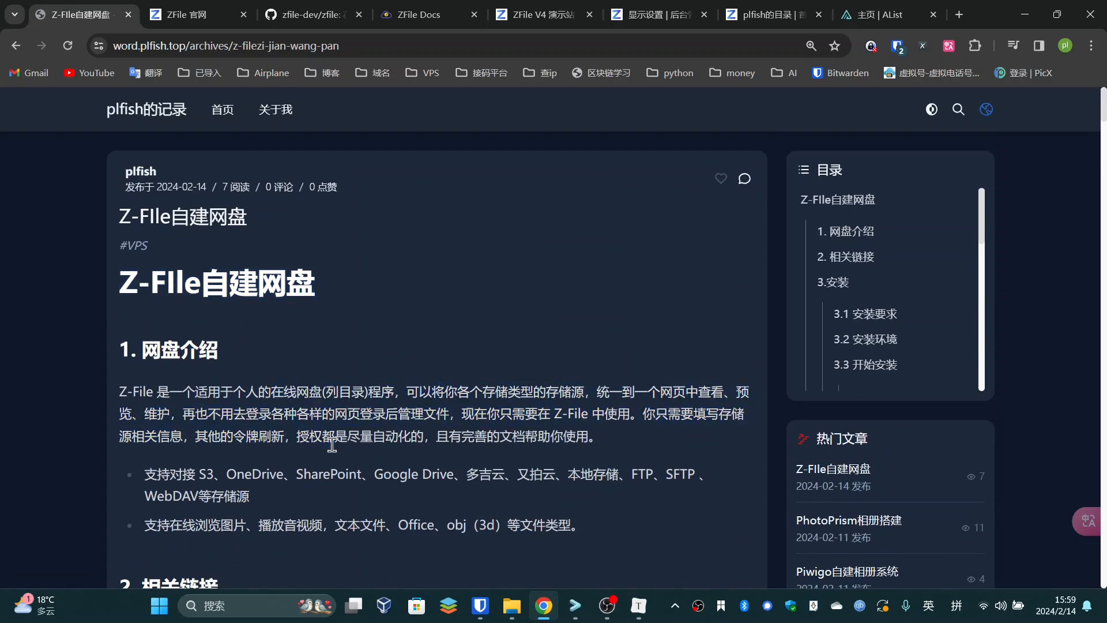